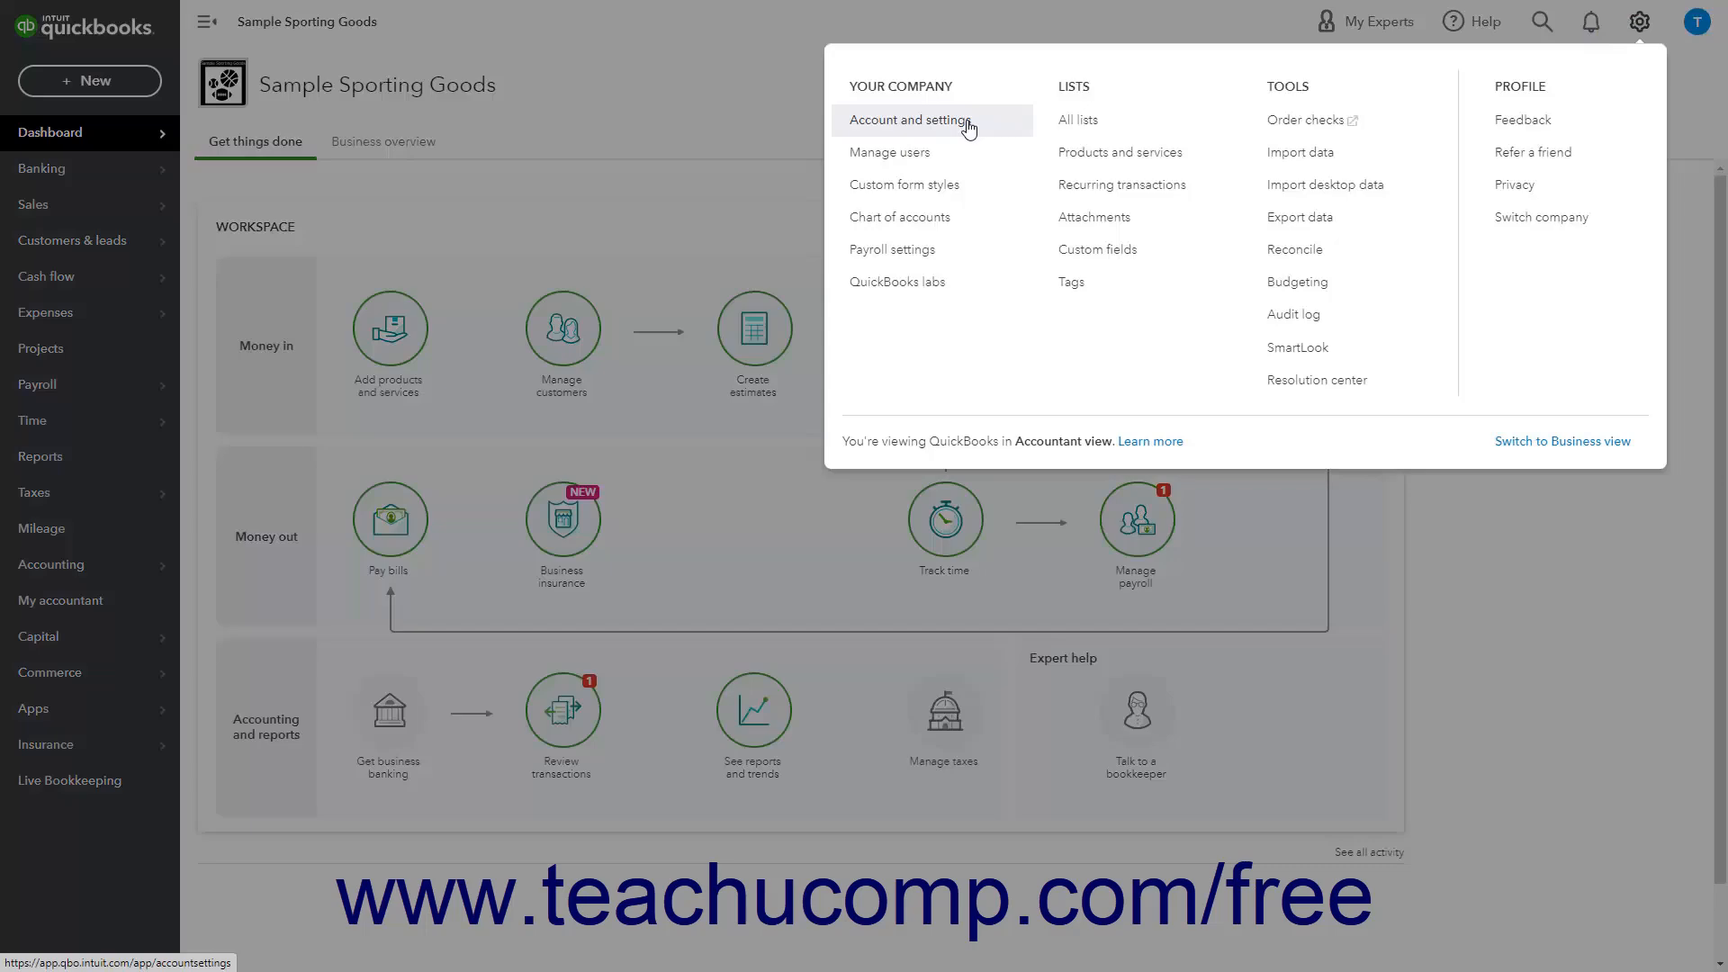
# Open the Advanced page of Account and Settings and scroll through its settings sections
pyautogui.click(968, 128)
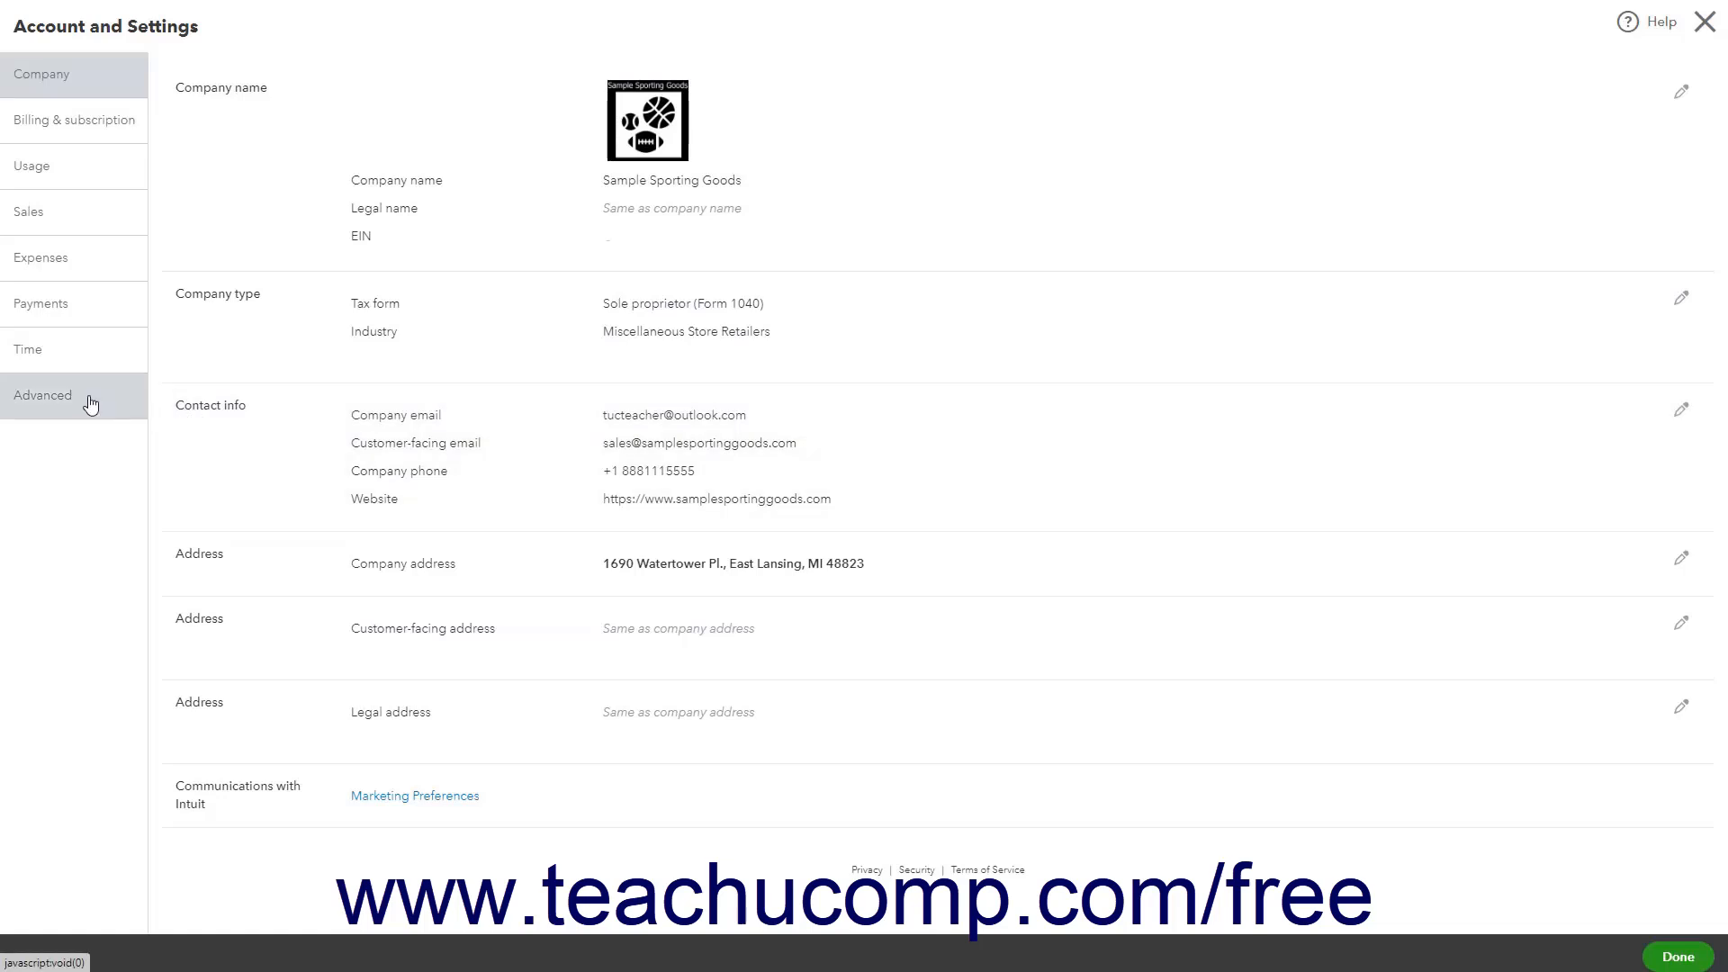
pyautogui.click(91, 401)
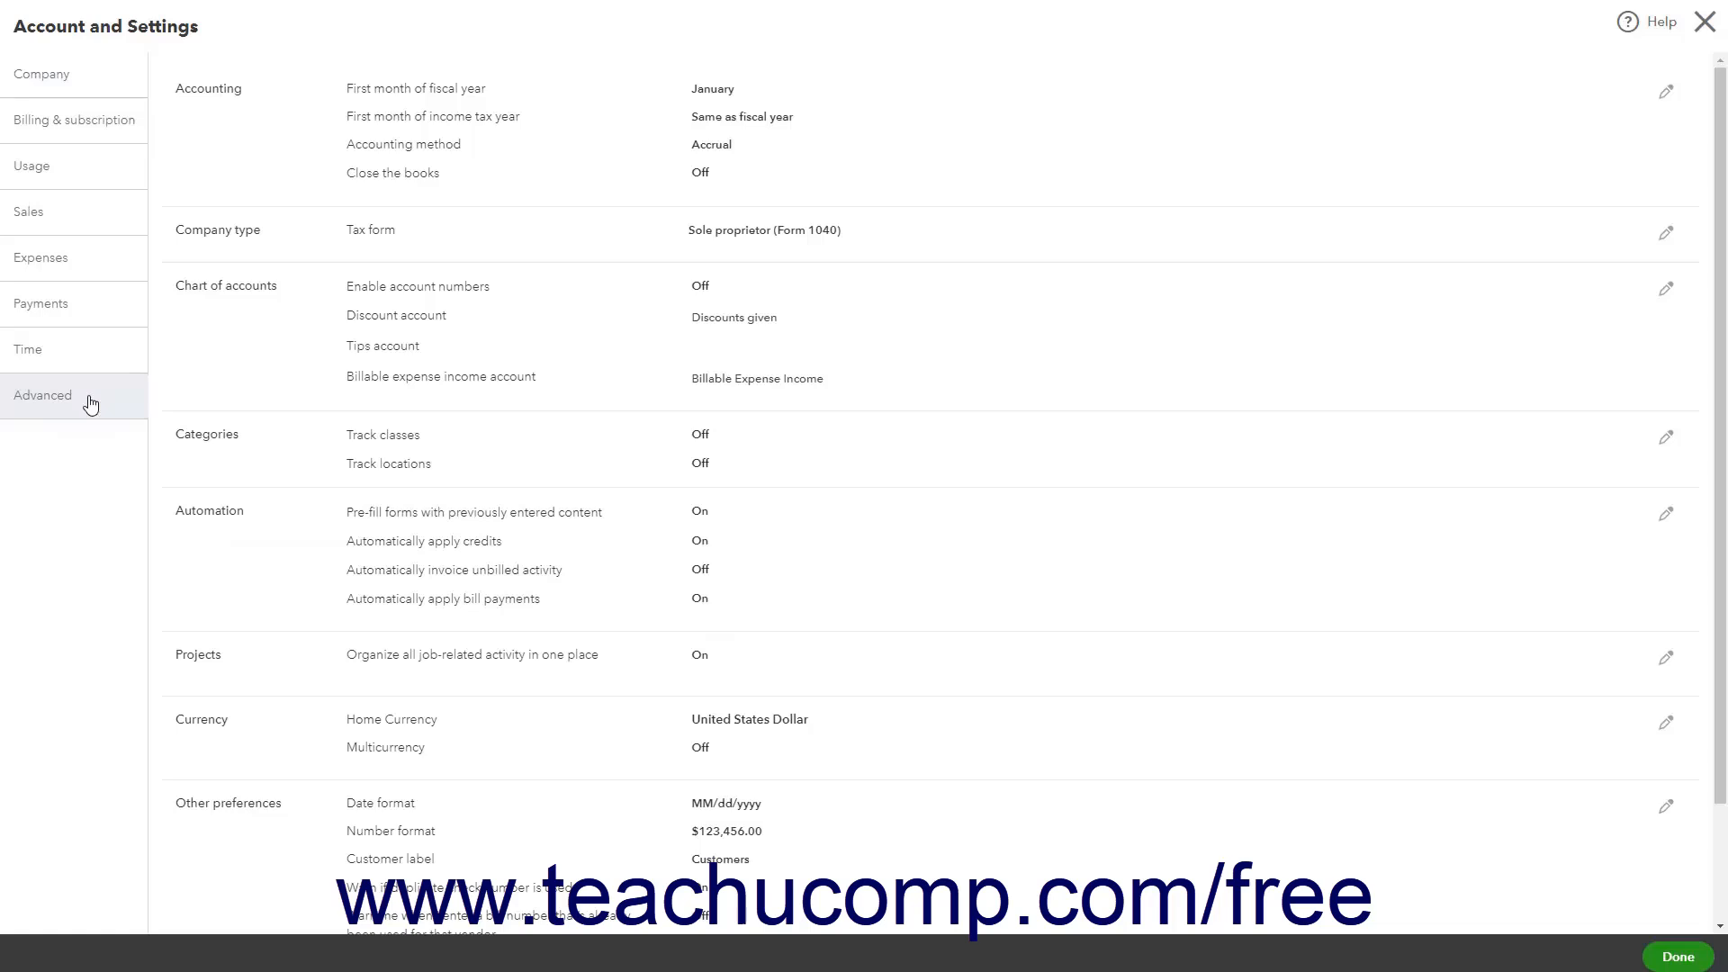
pyautogui.scroll(-2, 534, 393)
pyautogui.scroll(2, 532, 396)
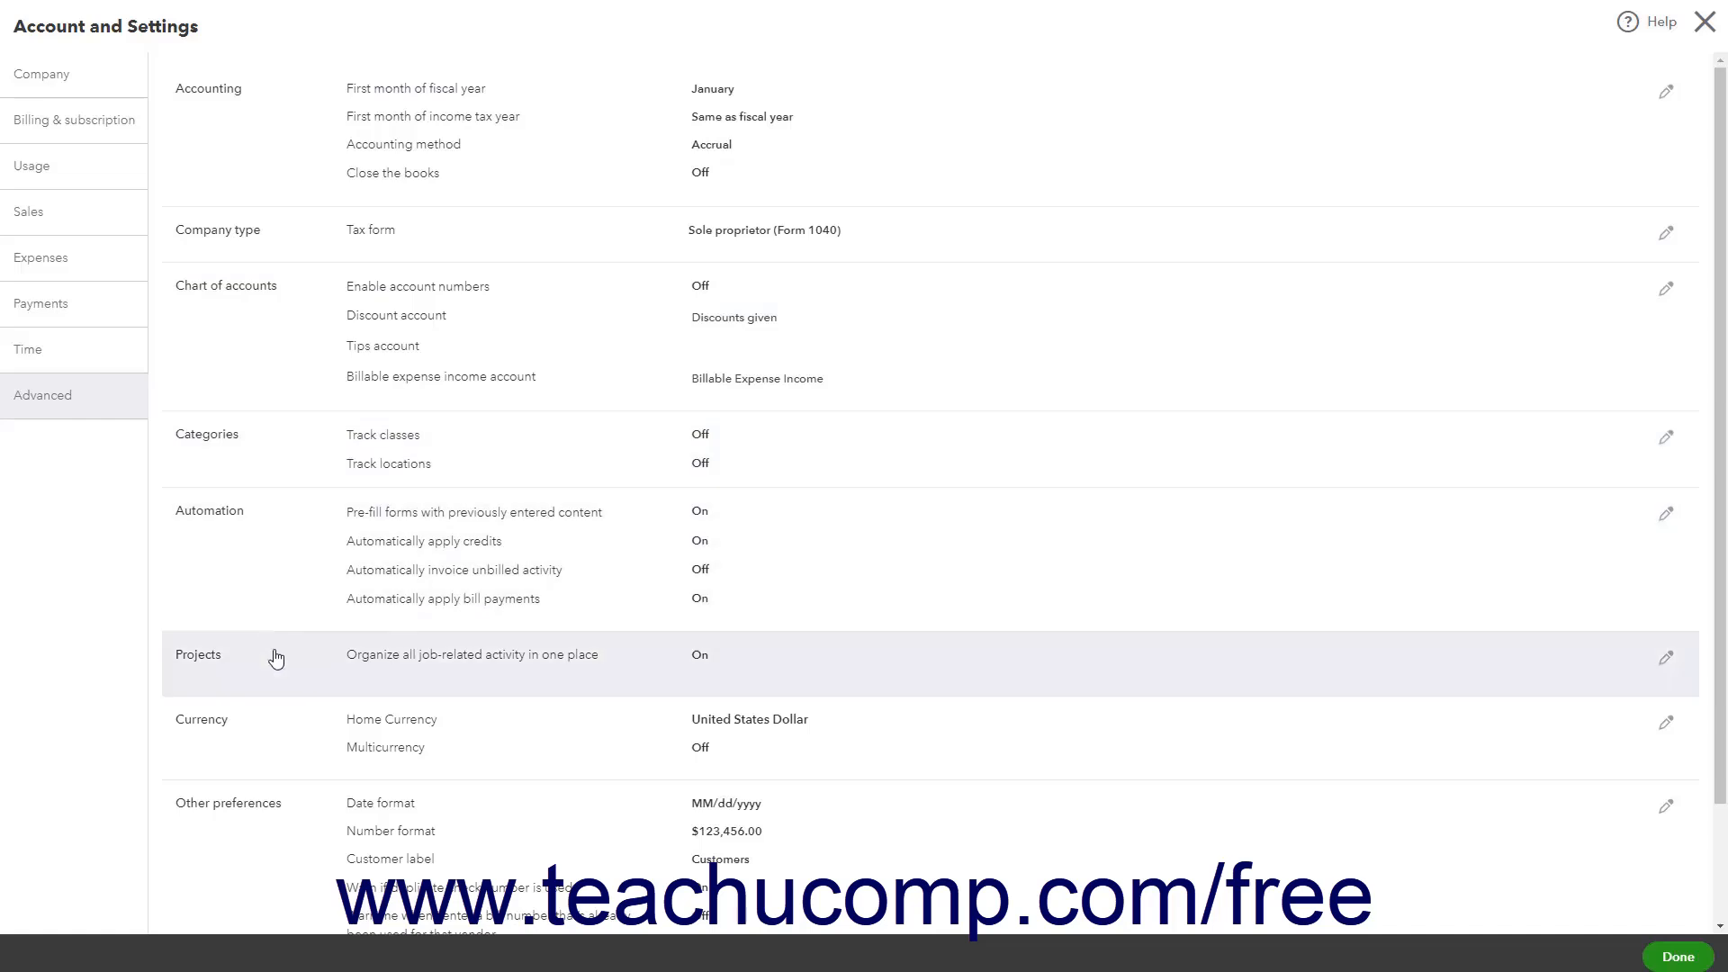
pyautogui.scroll(-2, 278, 630)
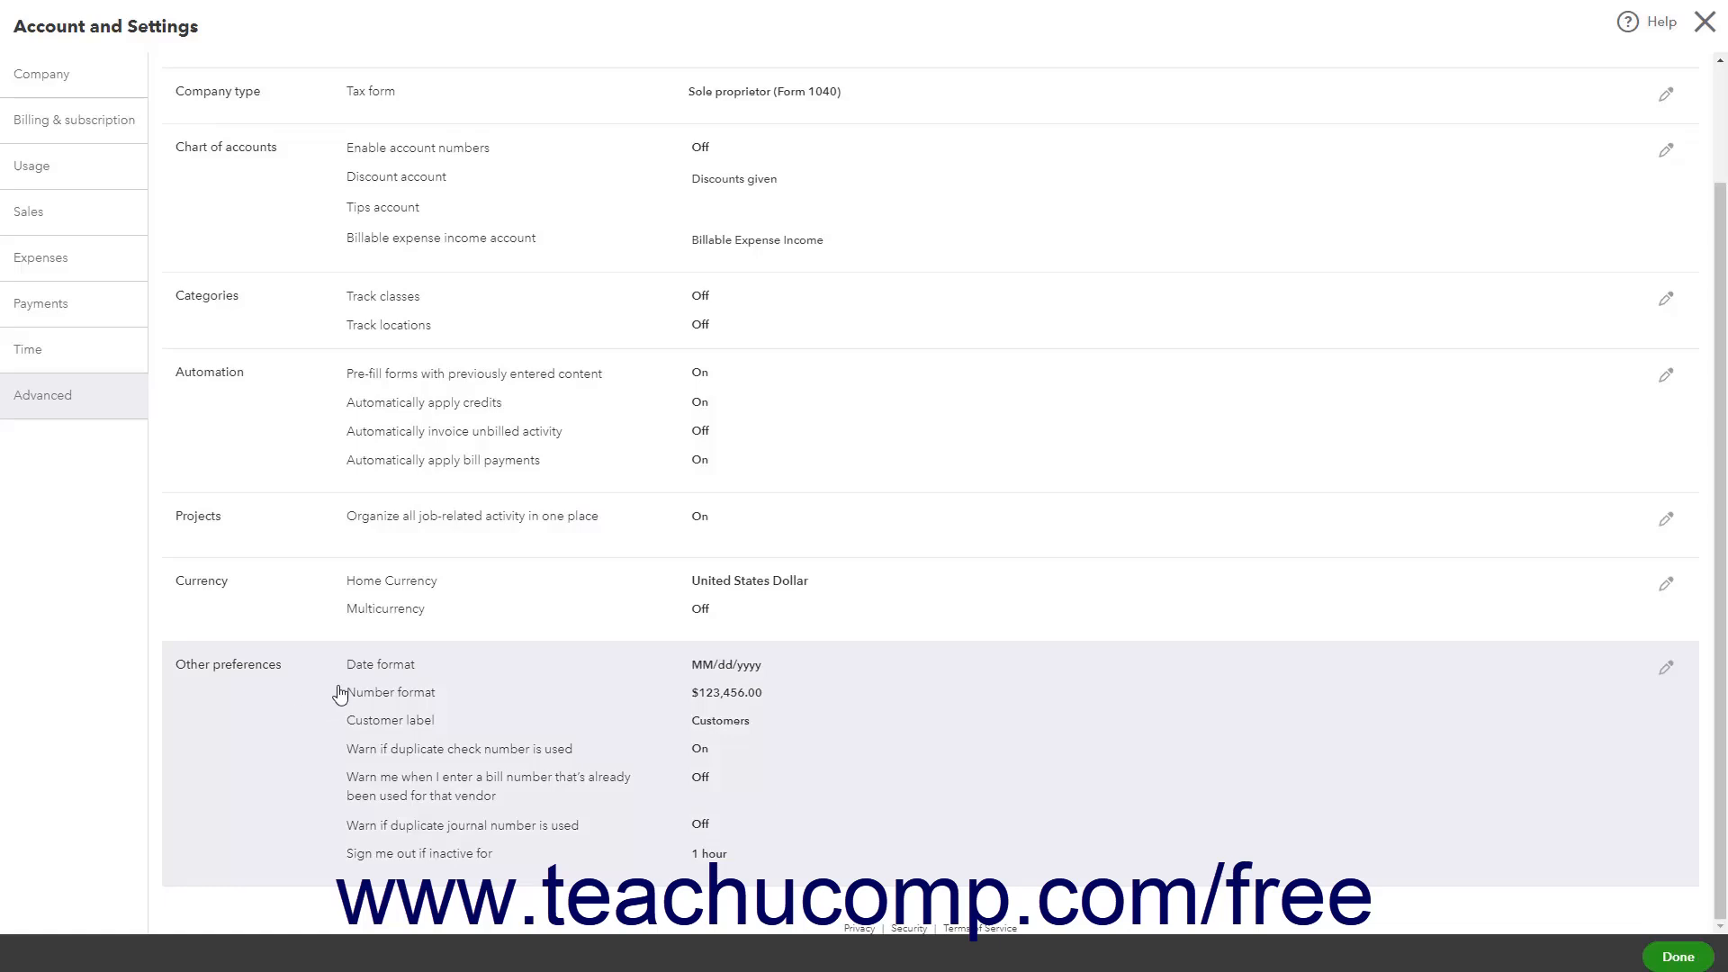
pyautogui.scroll(2, 363, 671)
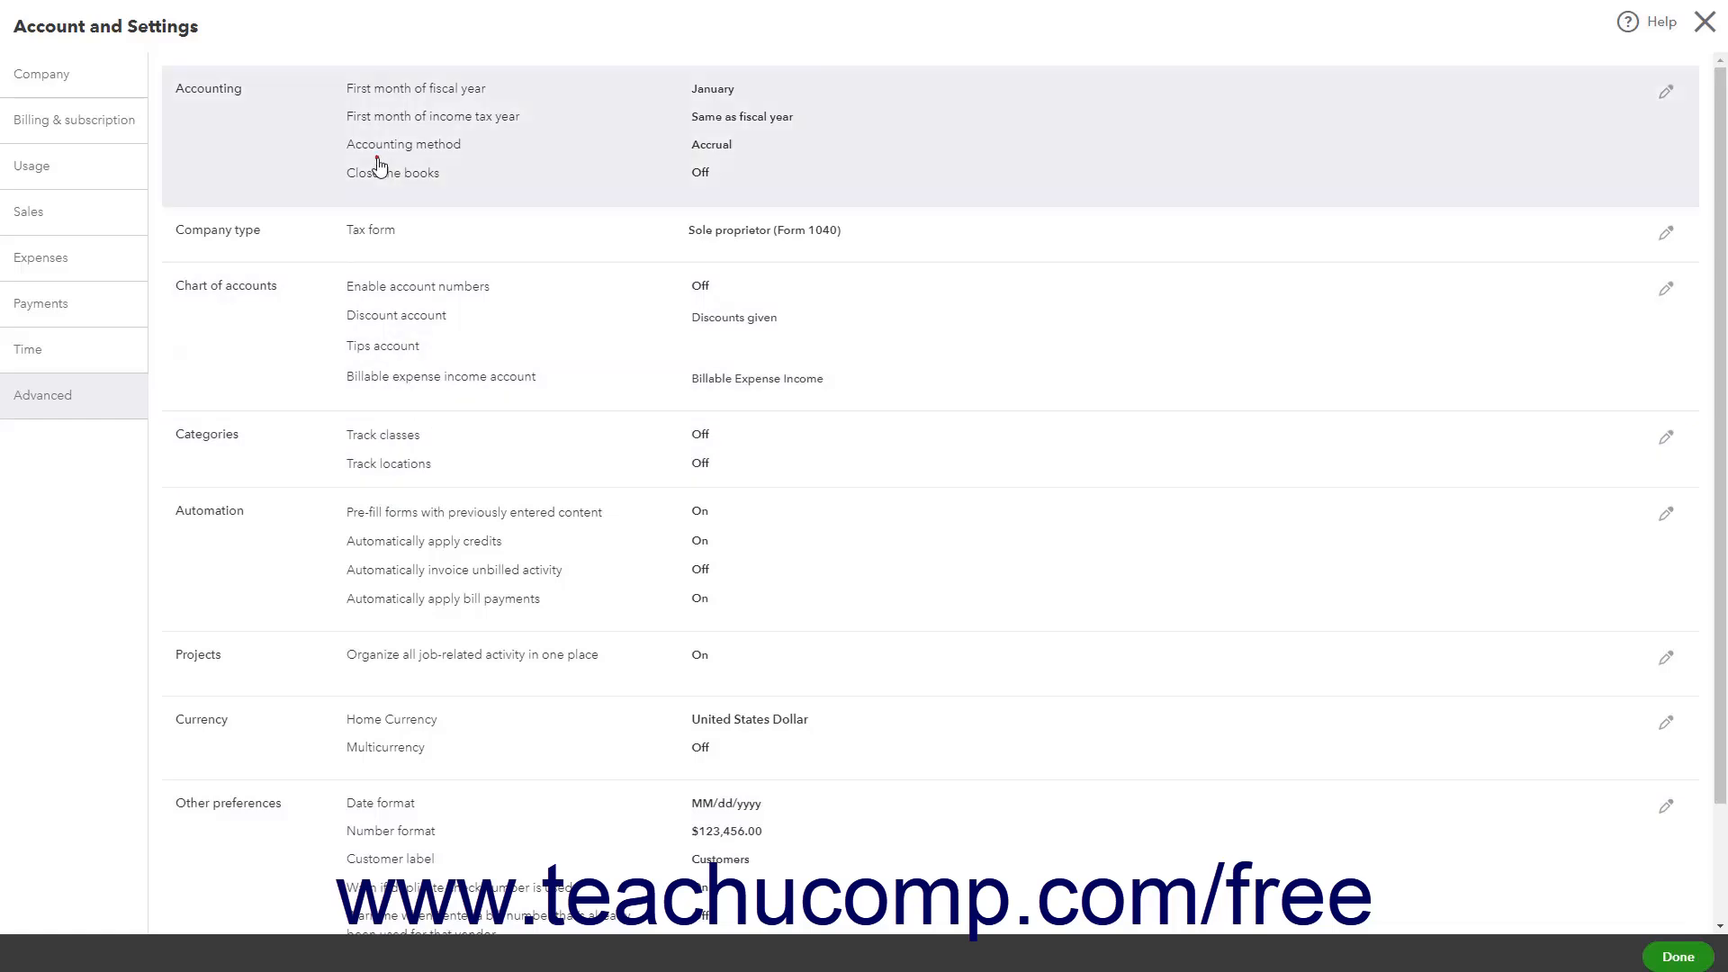
# Open the Accounting section for editing and examine the fiscal year, income tax year and accounting method options
pyautogui.click(378, 165)
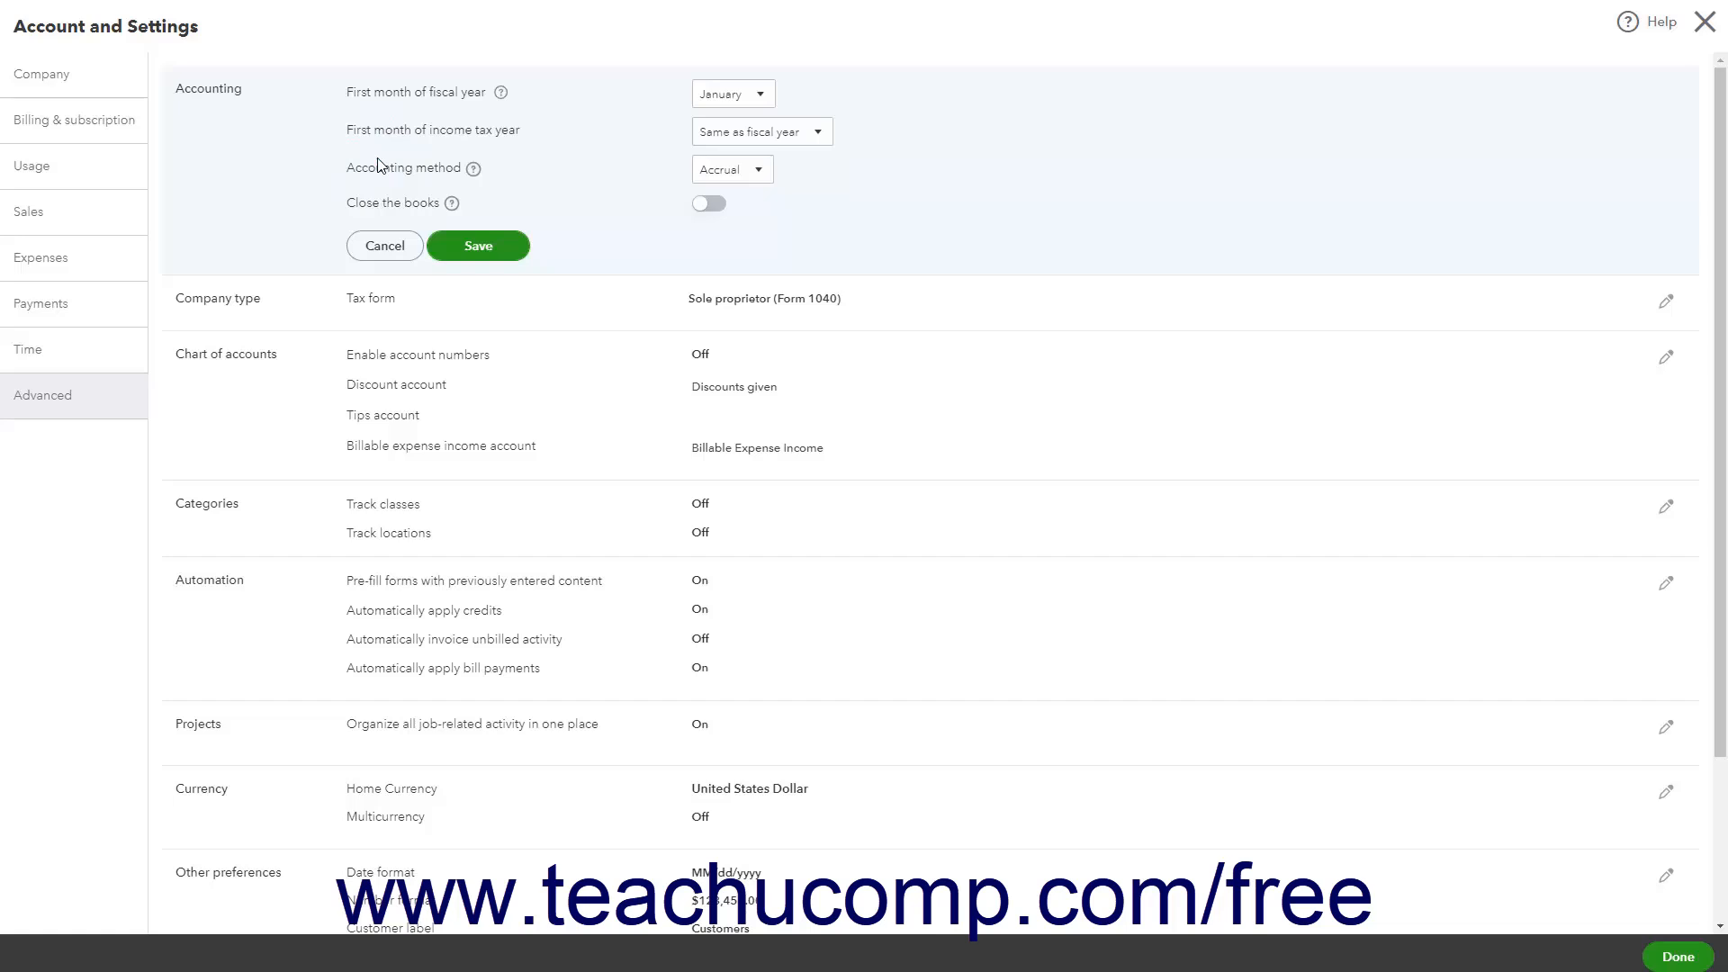
pyautogui.click(766, 103)
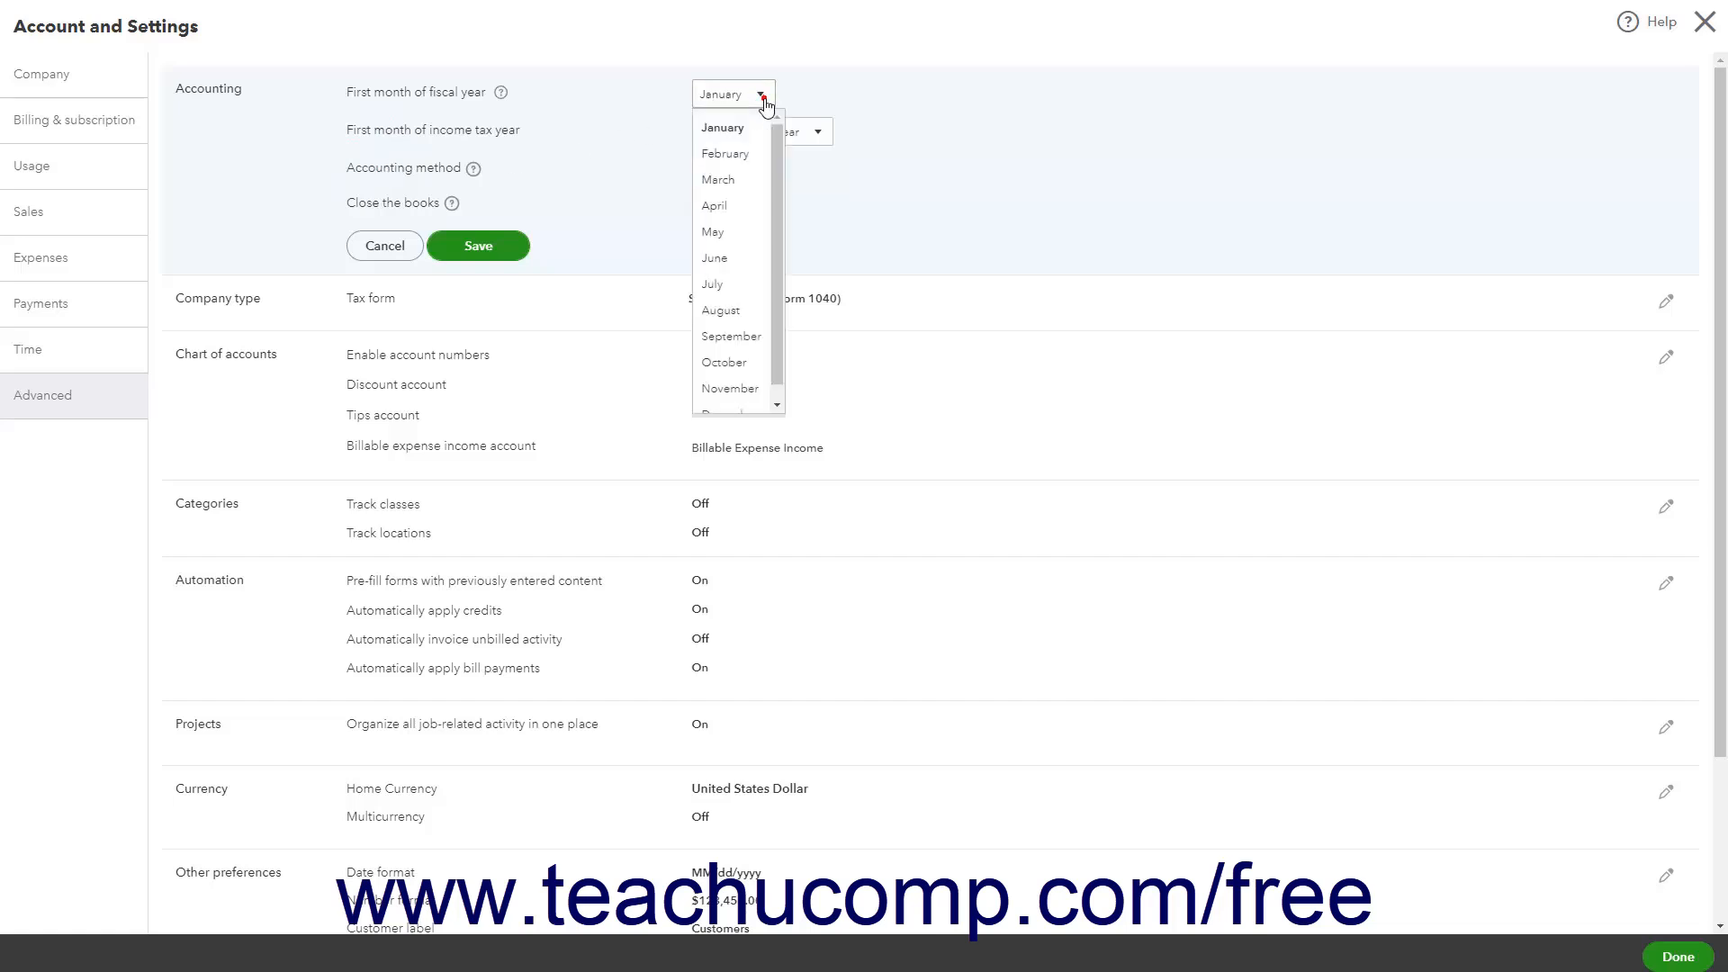
pyautogui.click(766, 104)
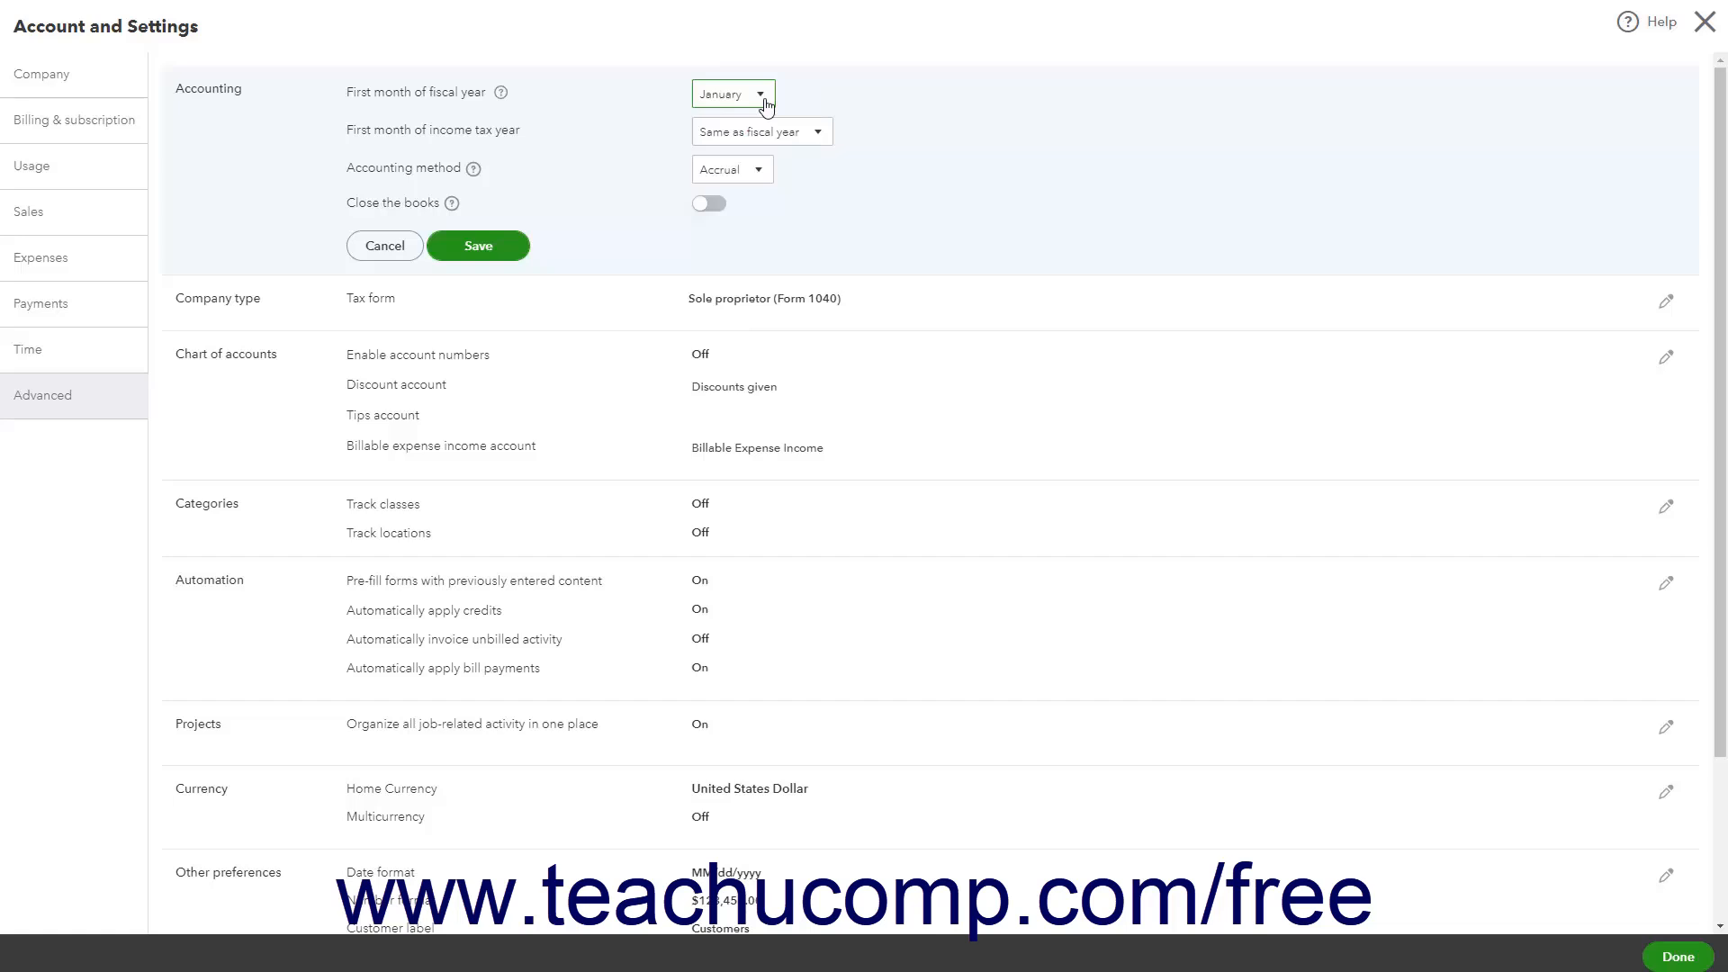
pyautogui.click(821, 135)
pyautogui.click(820, 135)
pyautogui.click(760, 174)
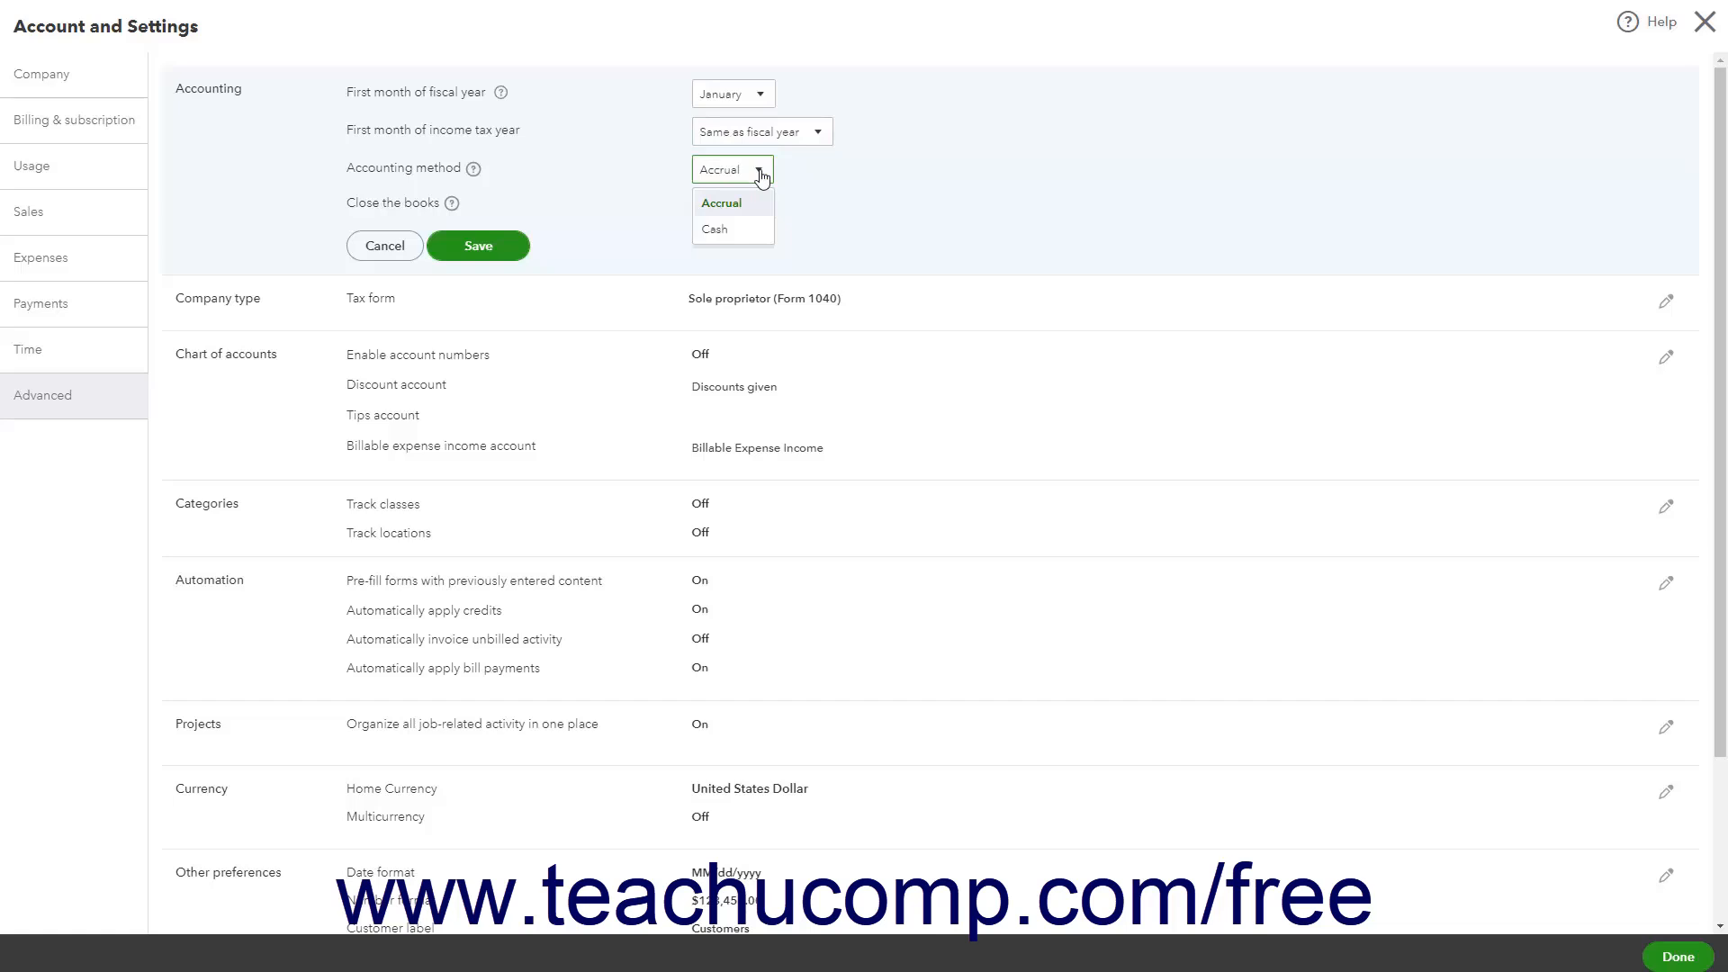
pyautogui.click(761, 174)
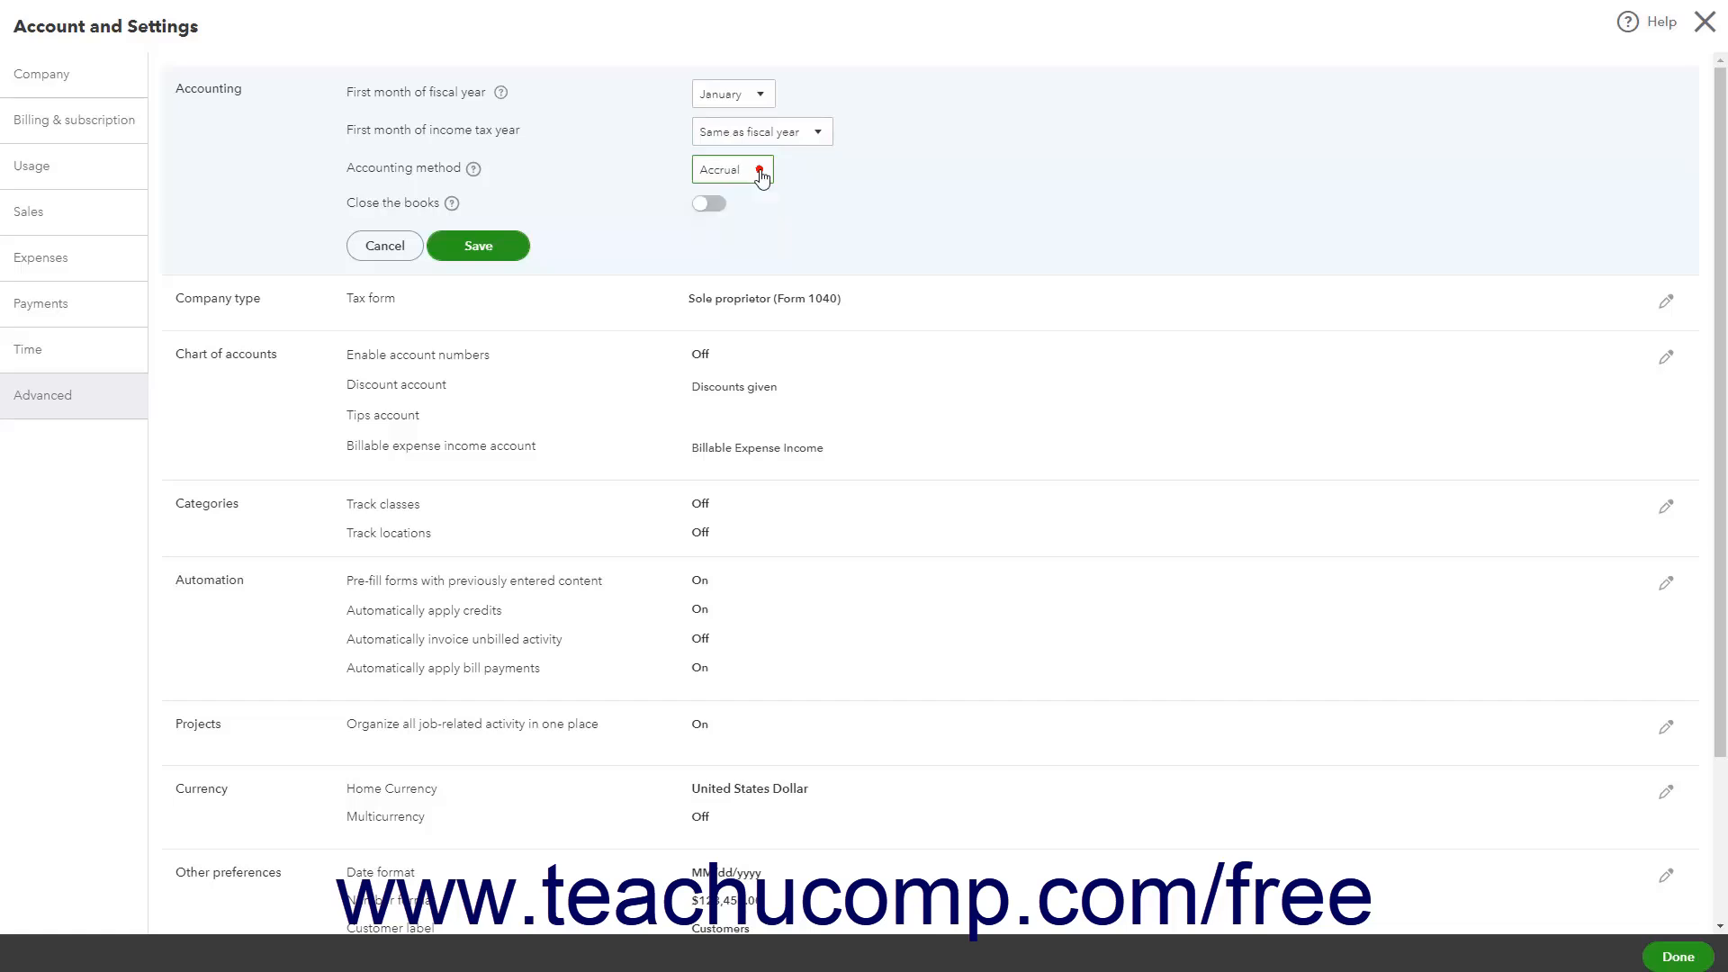
# Try turning on Close the books with changes allowed after viewing a warning and entering password, then cancel
pyautogui.click(707, 204)
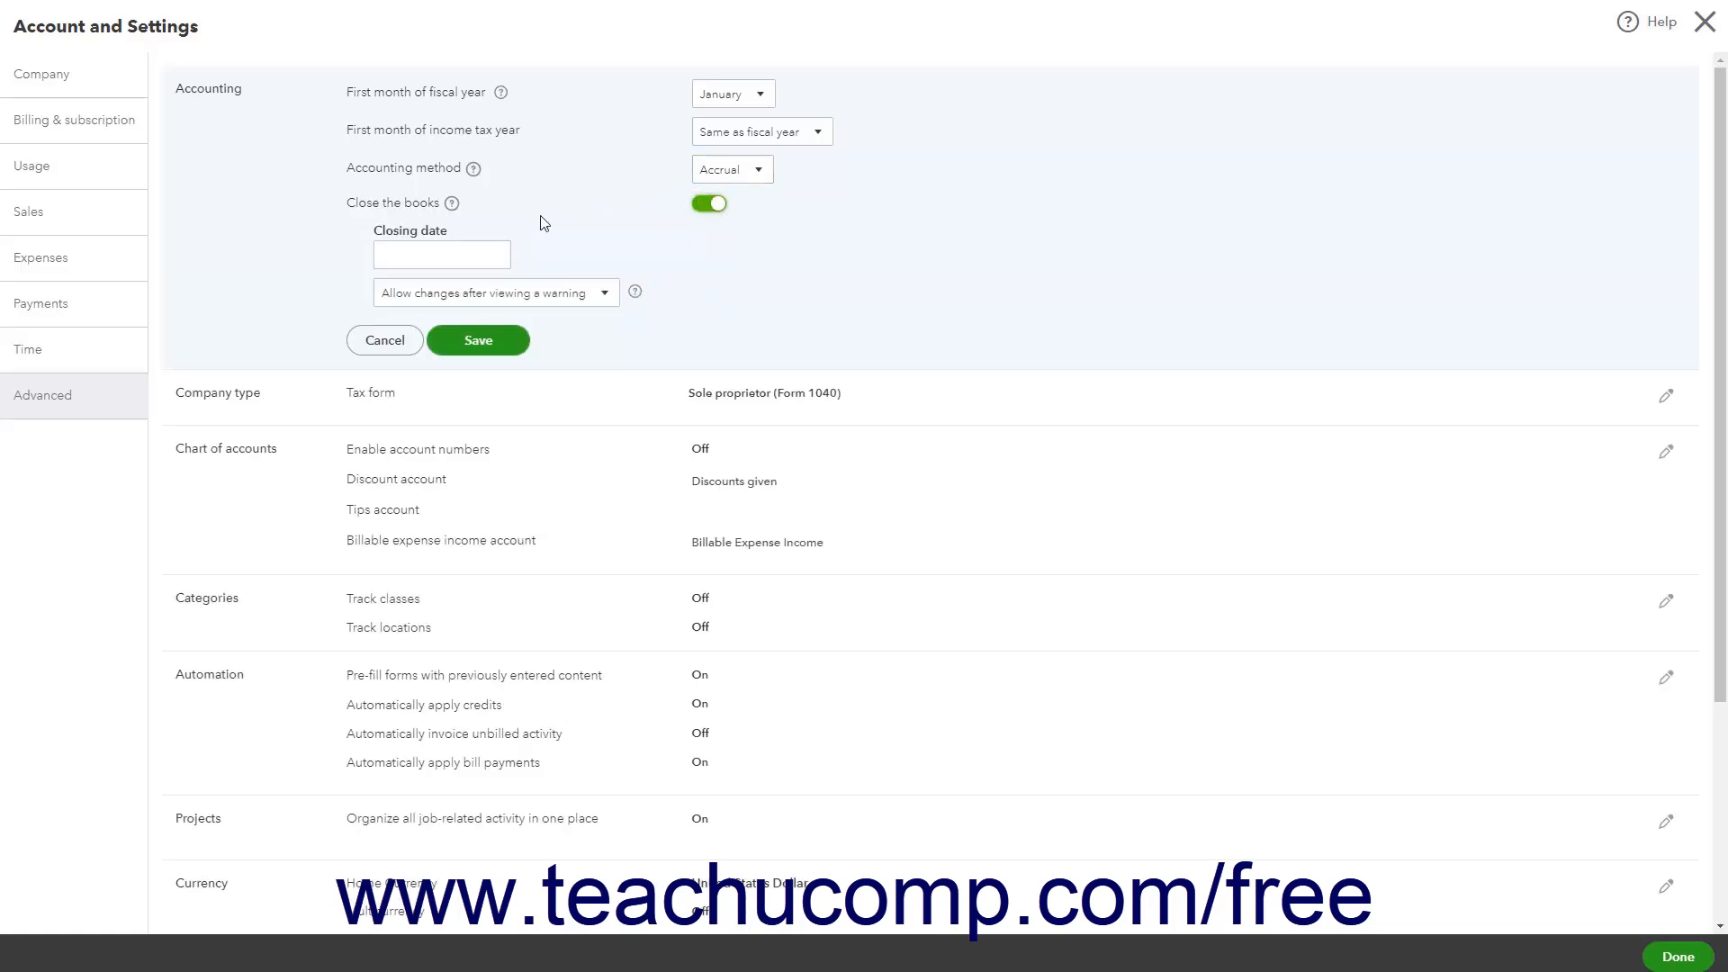
pyautogui.click(451, 252)
pyautogui.click(611, 301)
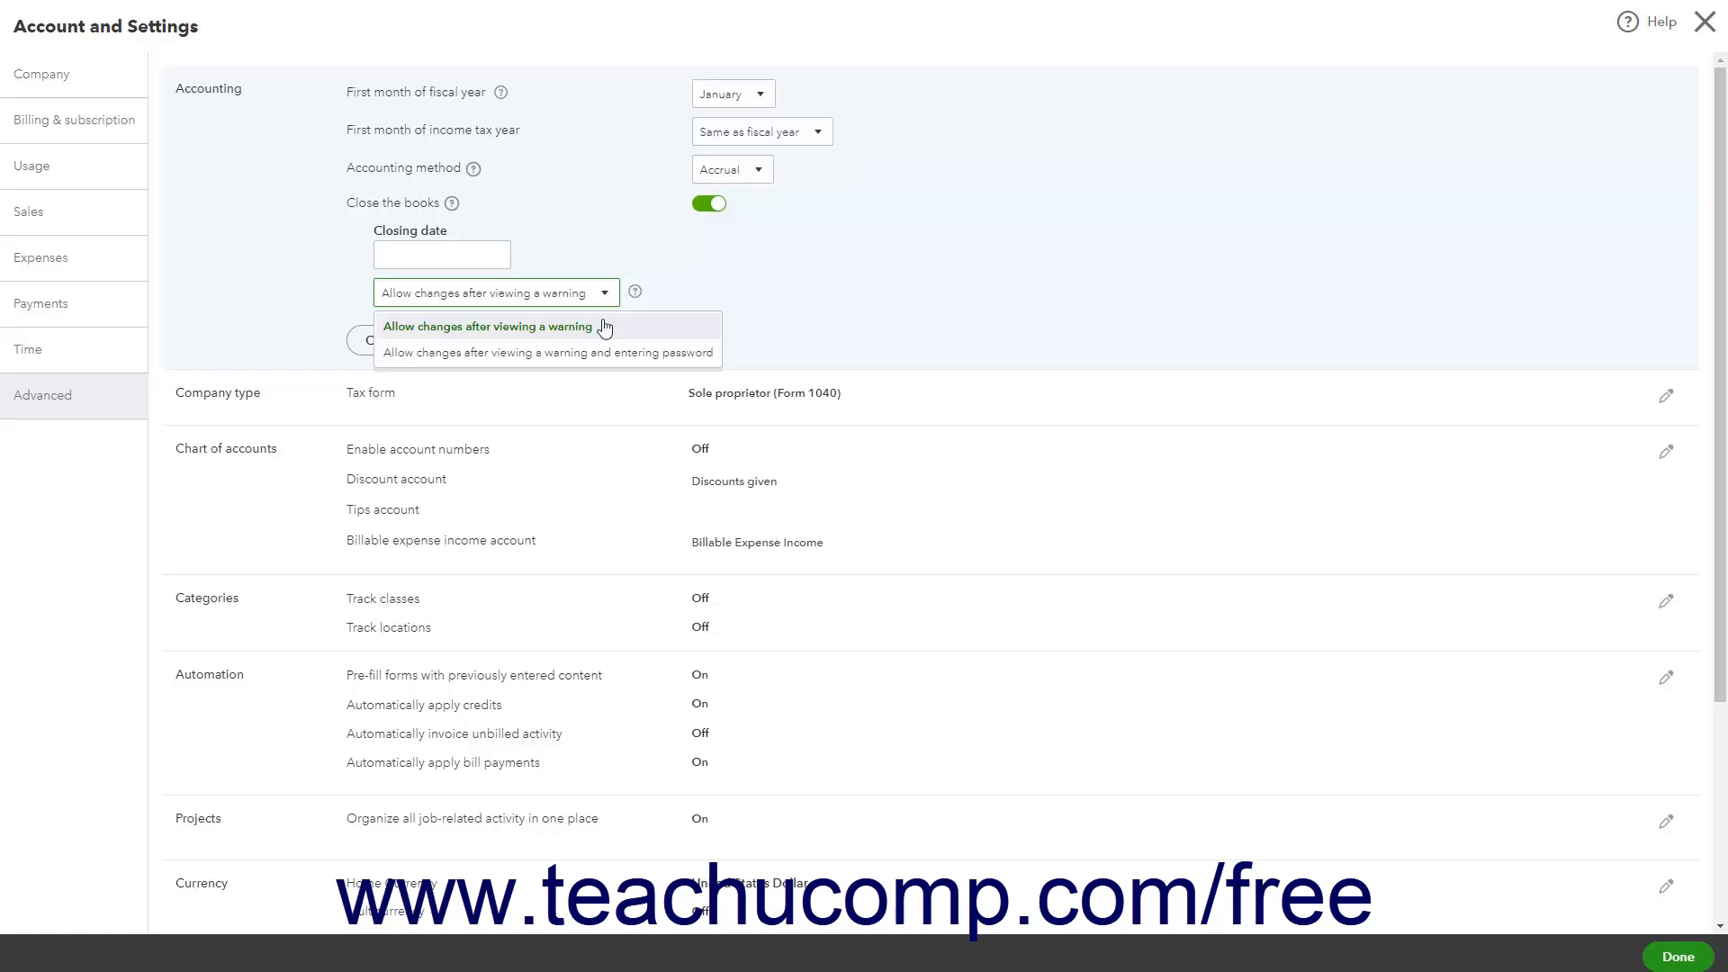
pyautogui.click(601, 353)
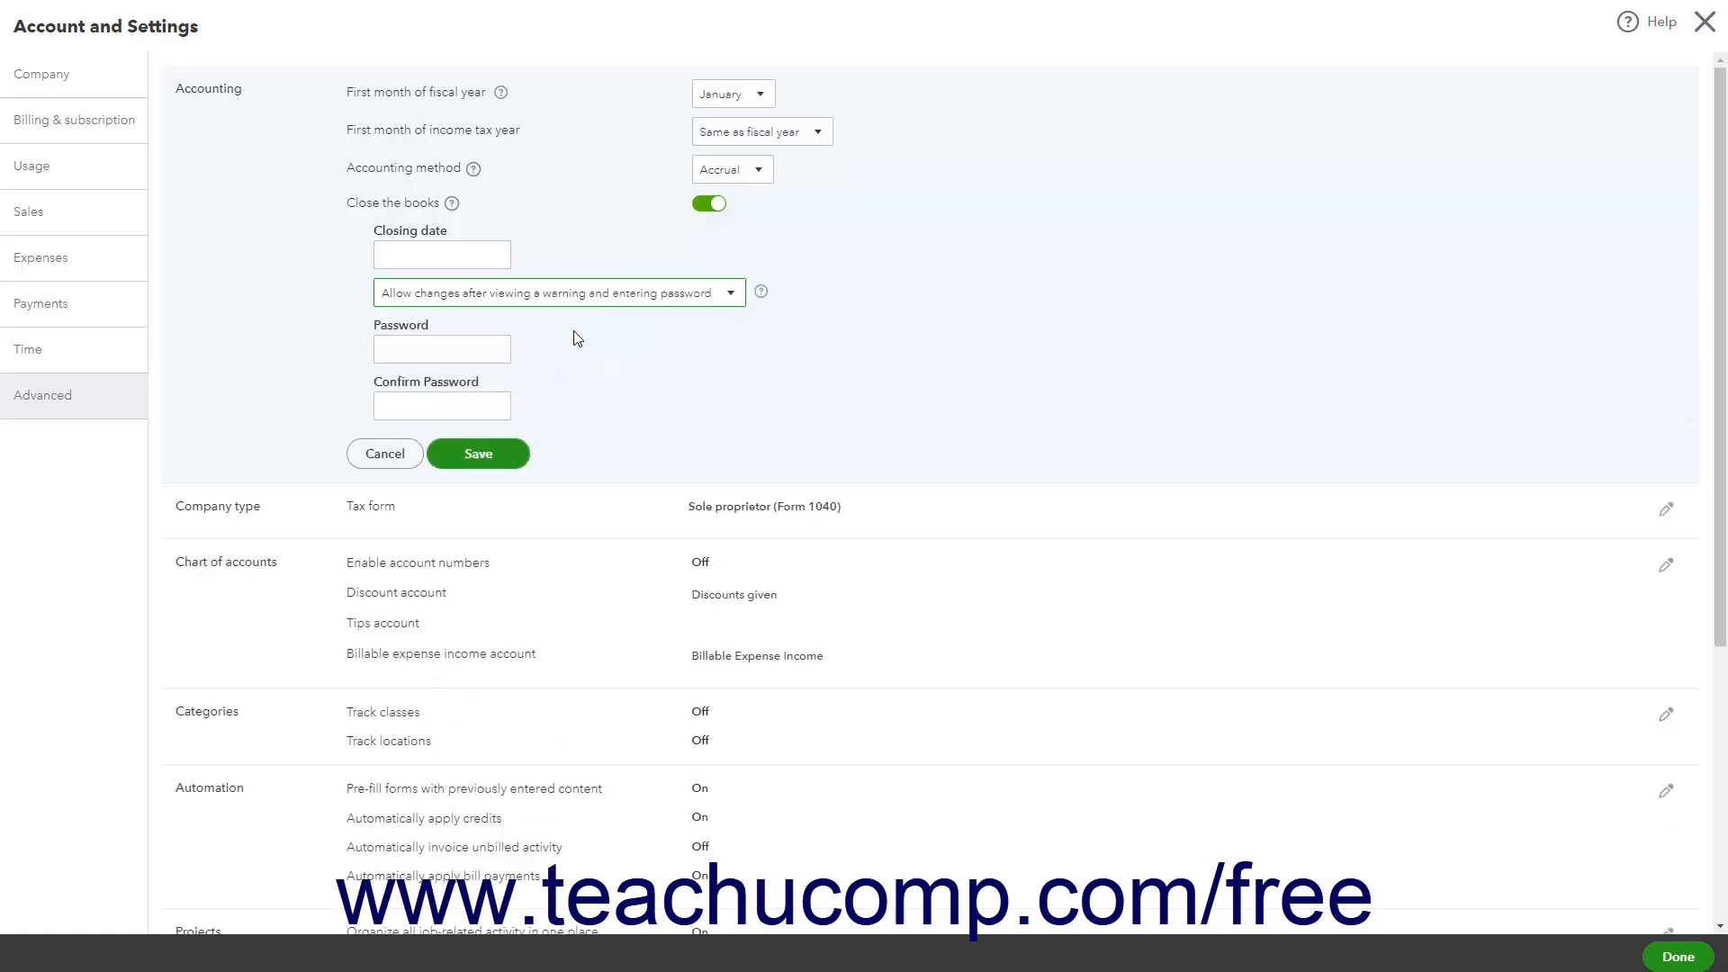
pyautogui.click(434, 350)
pyautogui.click(406, 407)
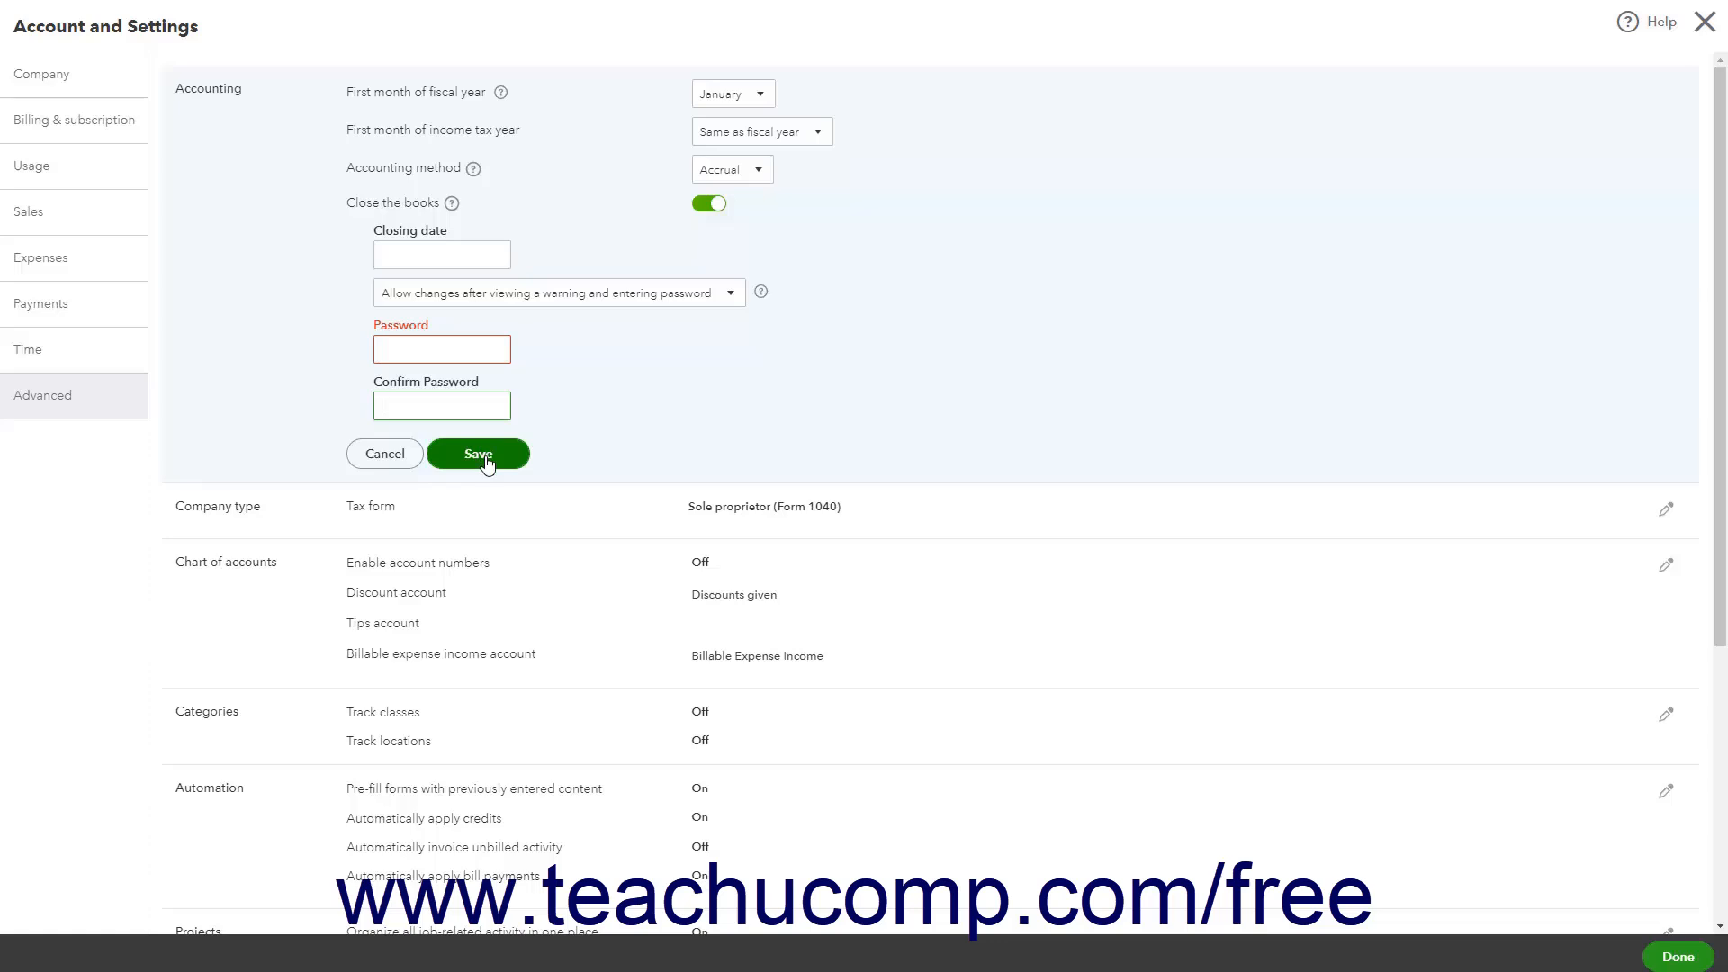
pyautogui.click(384, 461)
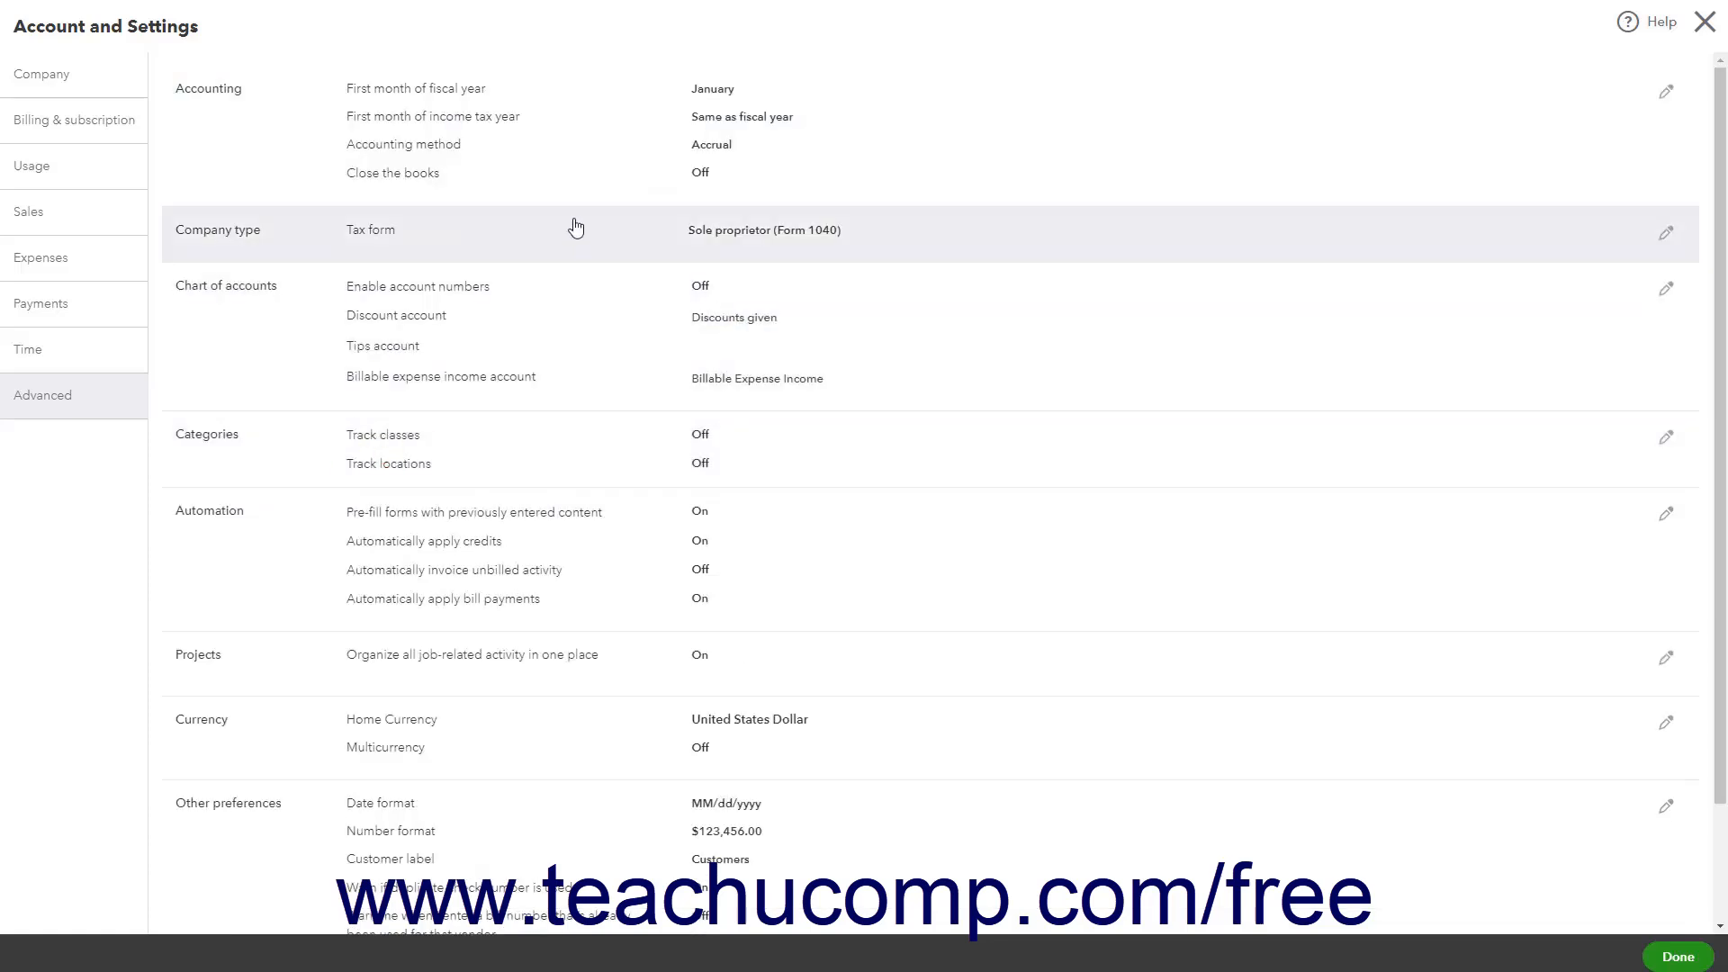
# Examine the tax form options in the Company type section without changing them
pyautogui.click(569, 240)
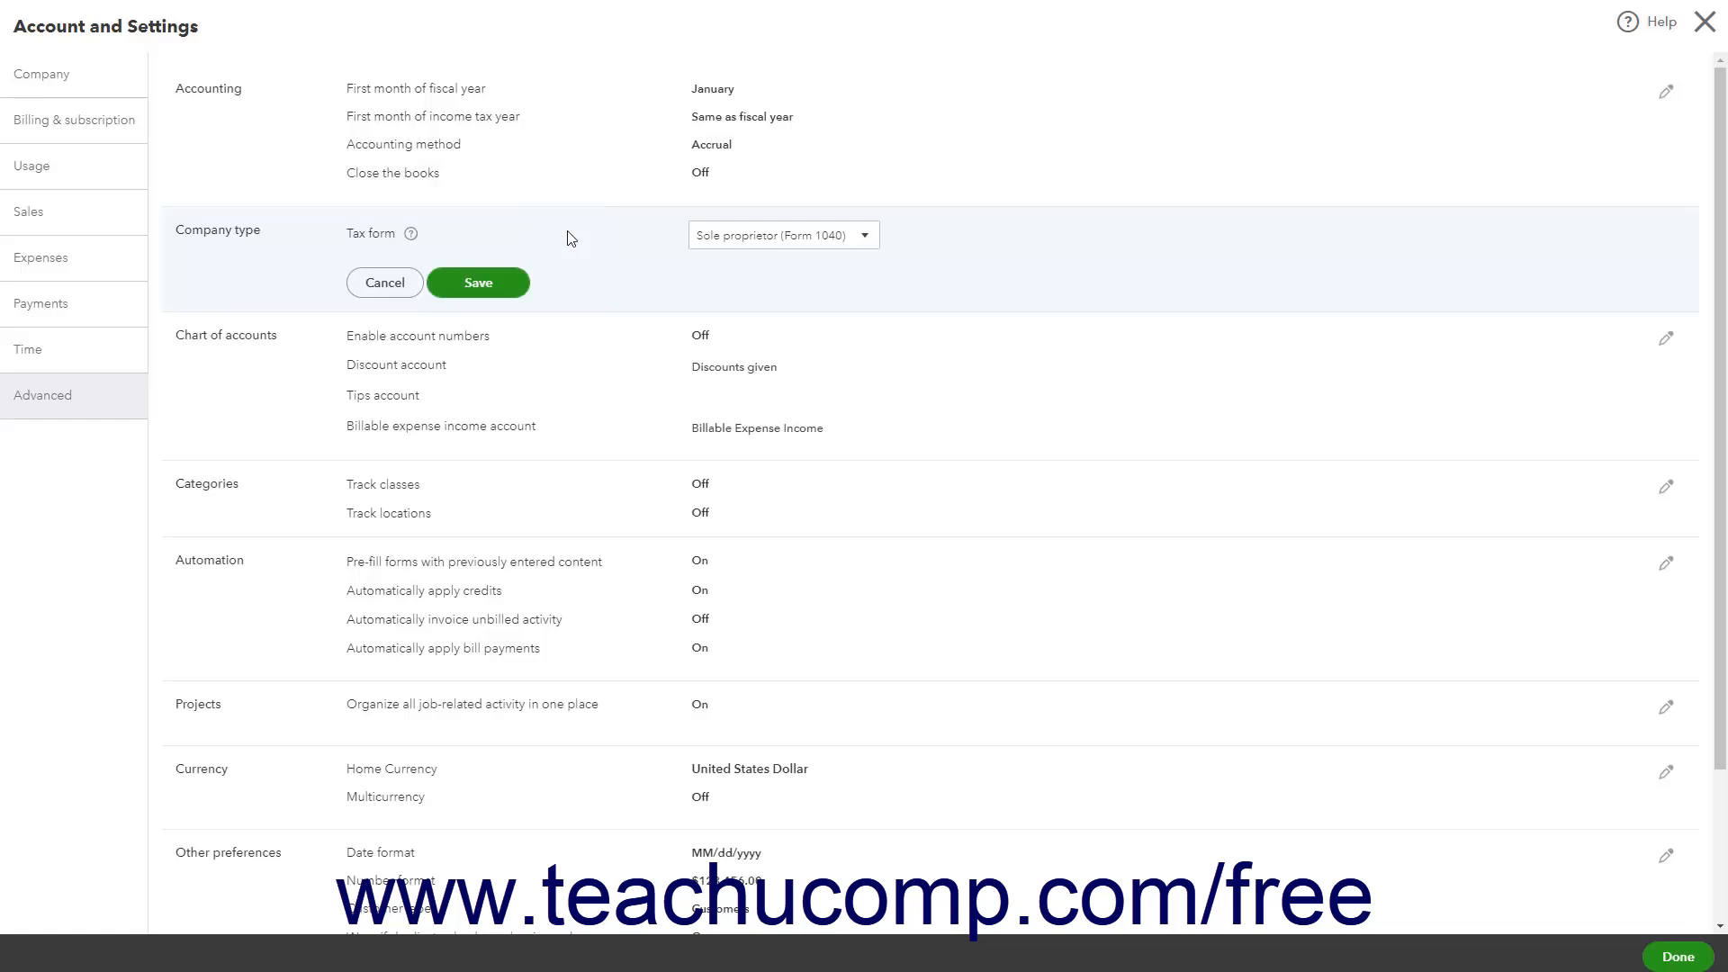
pyautogui.click(866, 238)
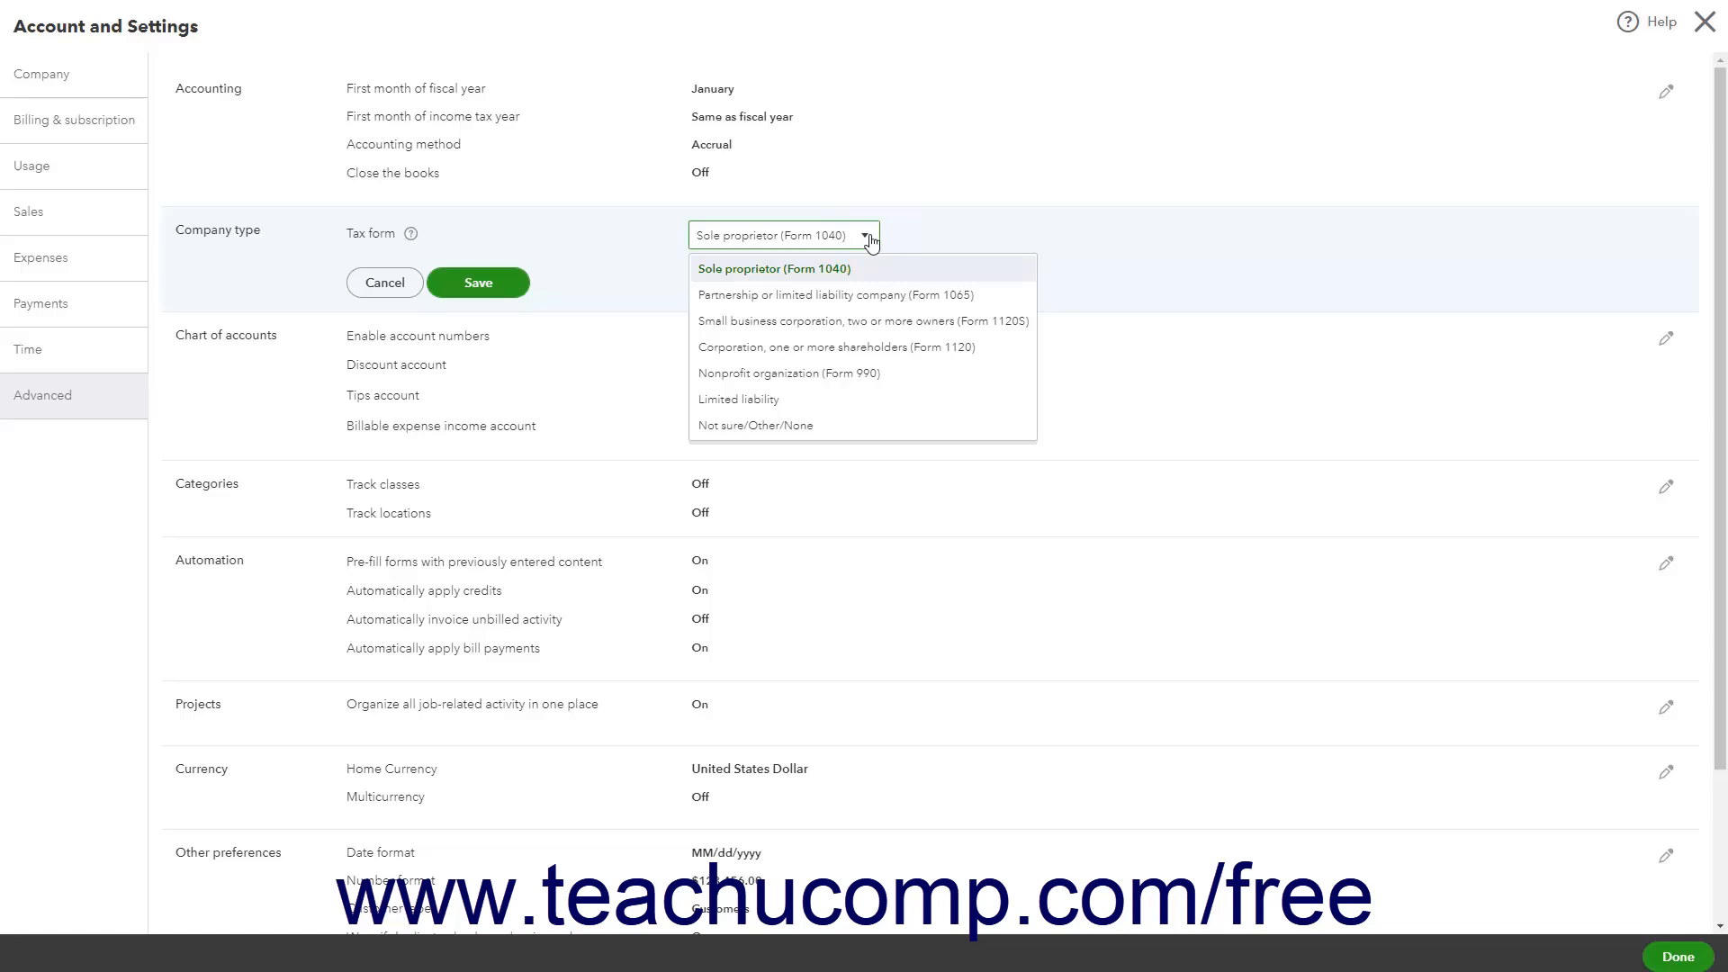
pyautogui.click(701, 265)
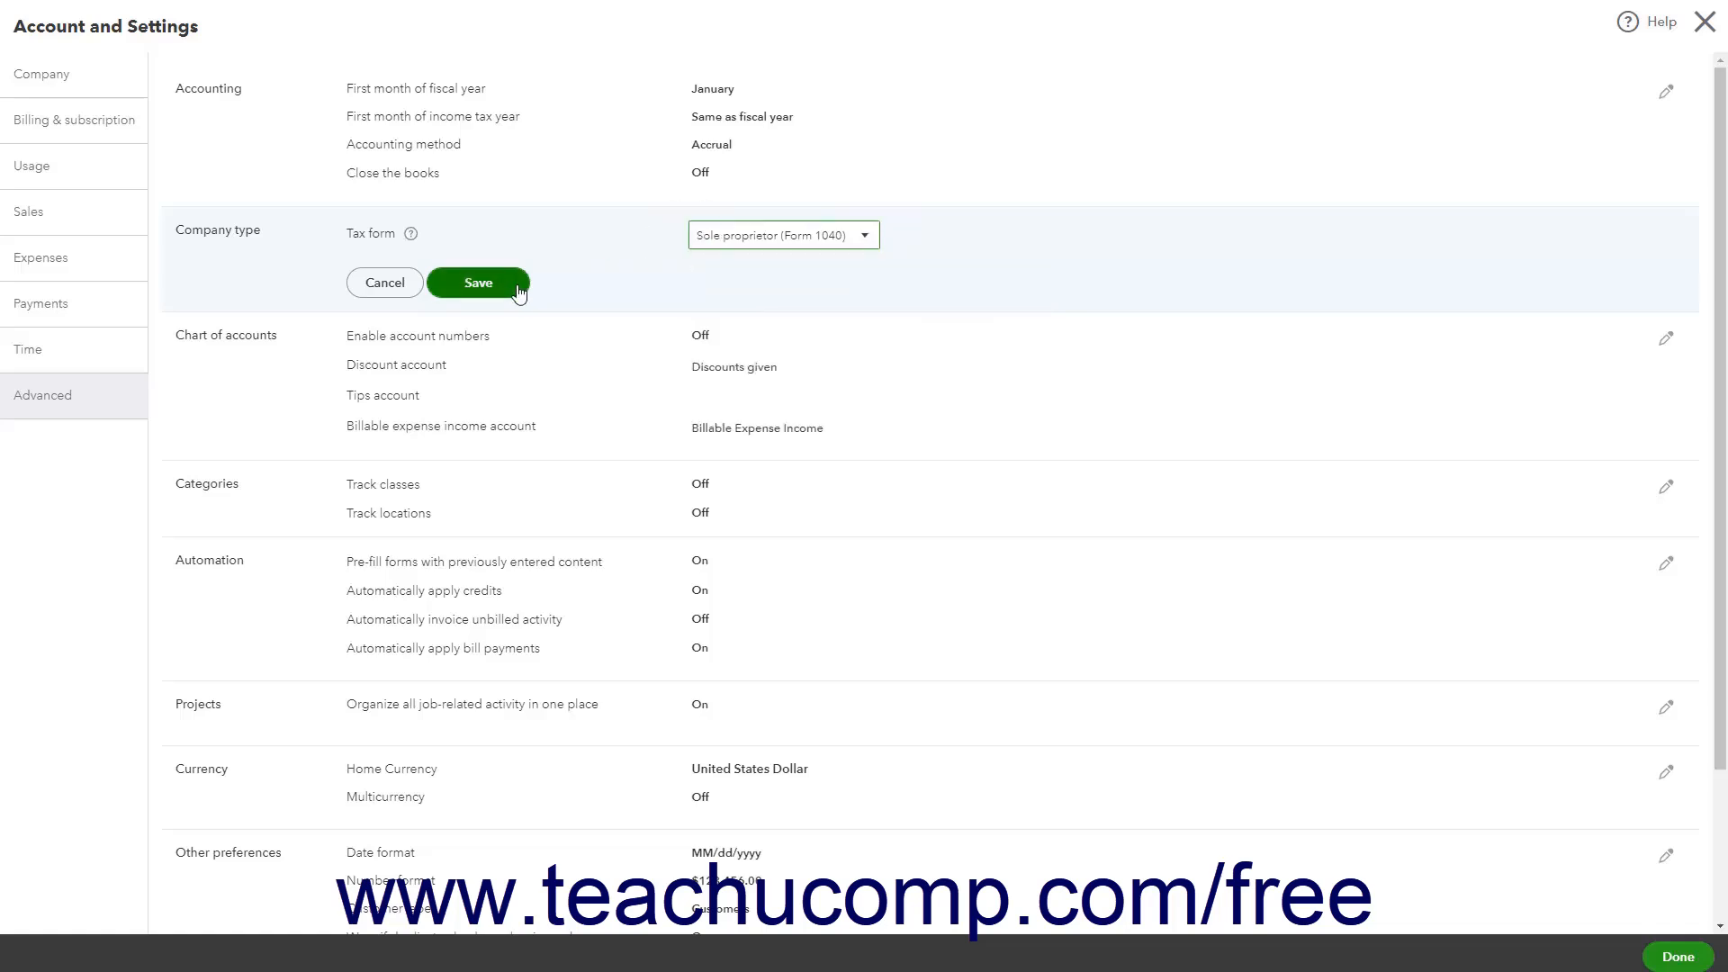
pyautogui.click(385, 282)
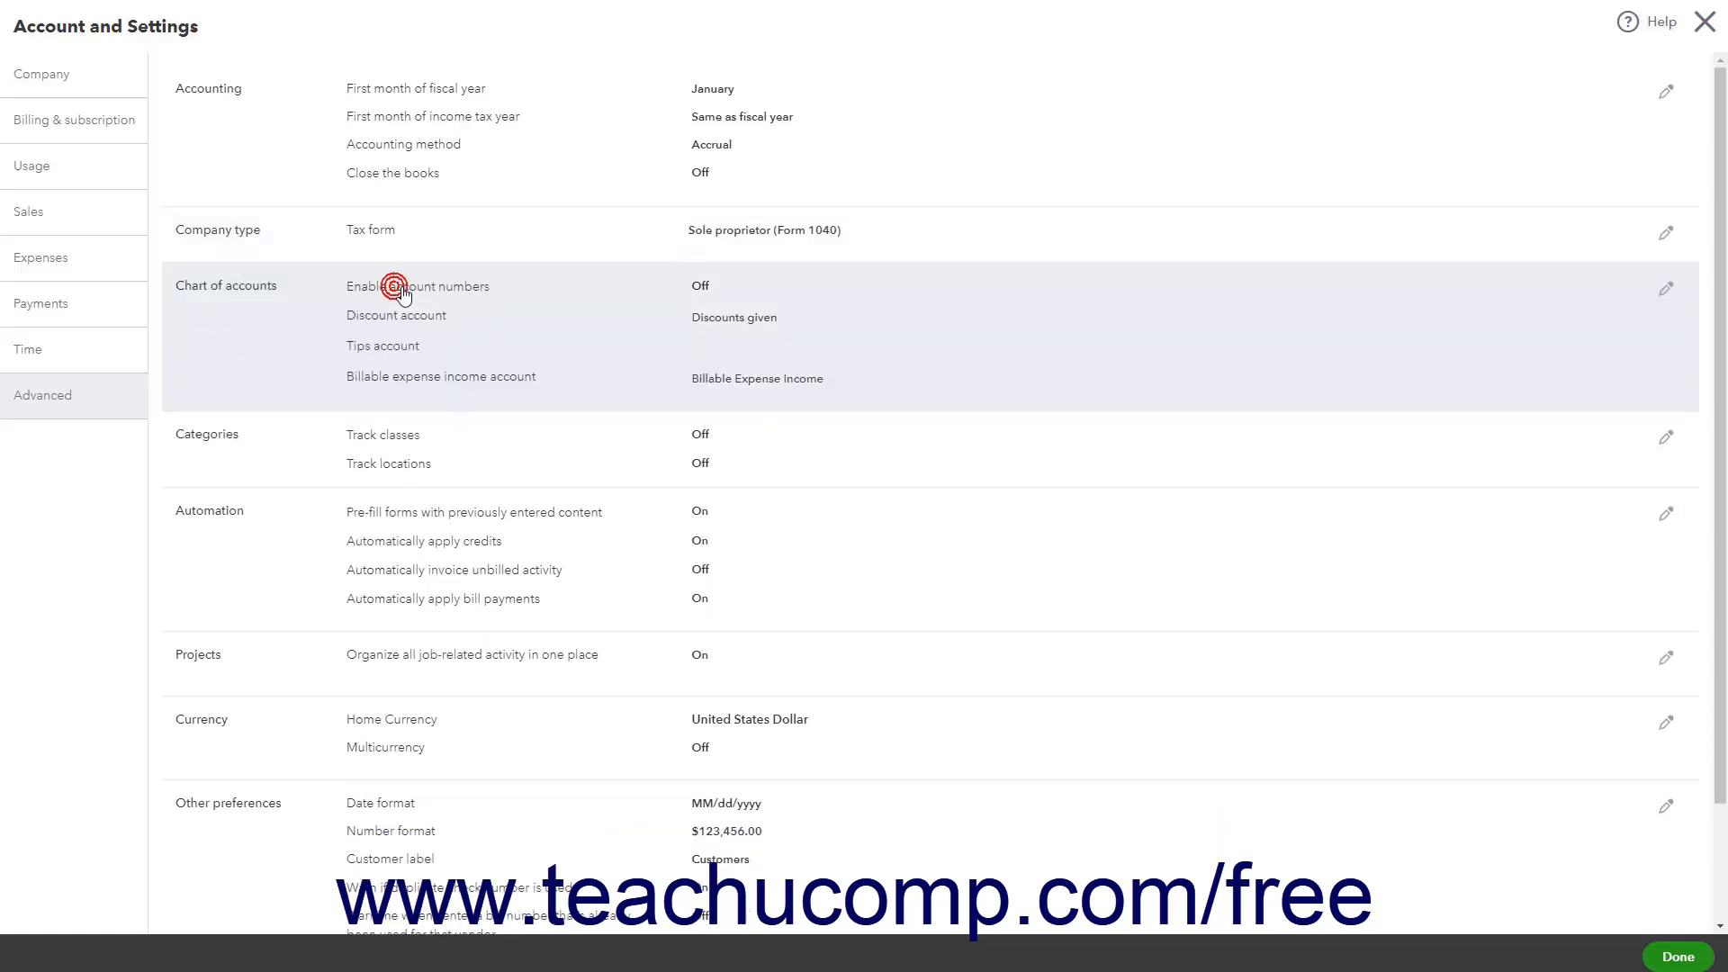
# Try turning on account numbers with Show account numbers checked in the Chart of accounts section
pyautogui.click(534, 326)
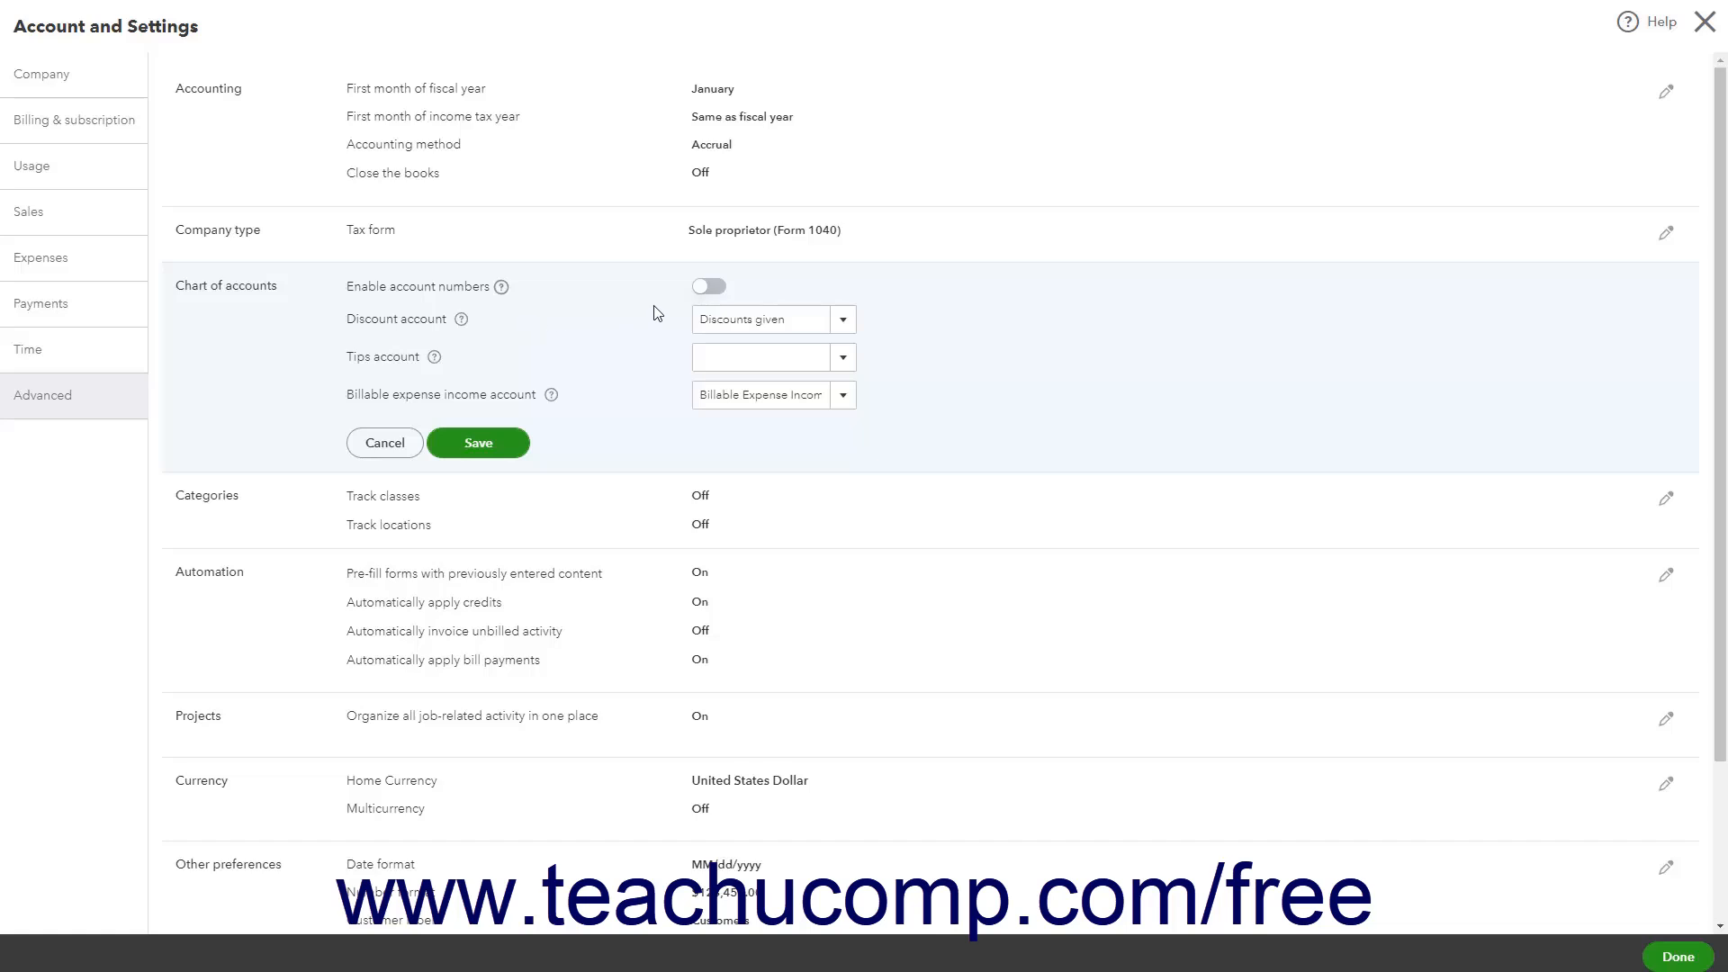
pyautogui.click(709, 287)
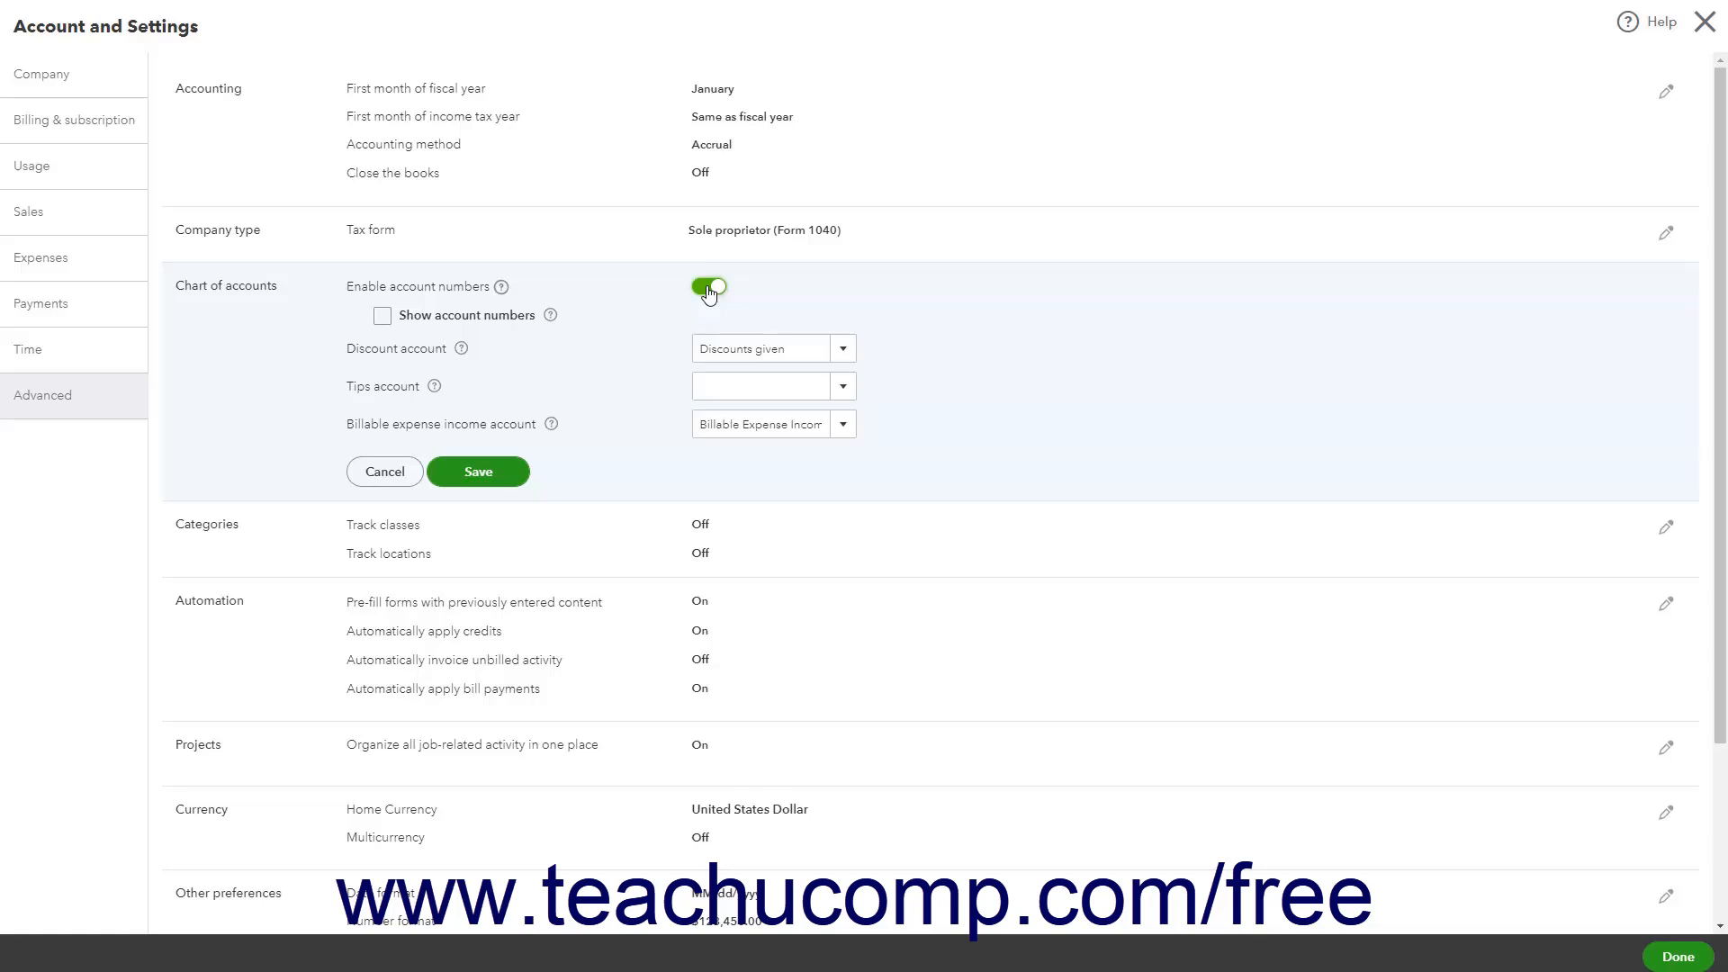
pyautogui.click(385, 315)
# Browse the discount, billable expense income and tips account lists, open and cancel a new account form, and cancel the edits
pyautogui.click(842, 352)
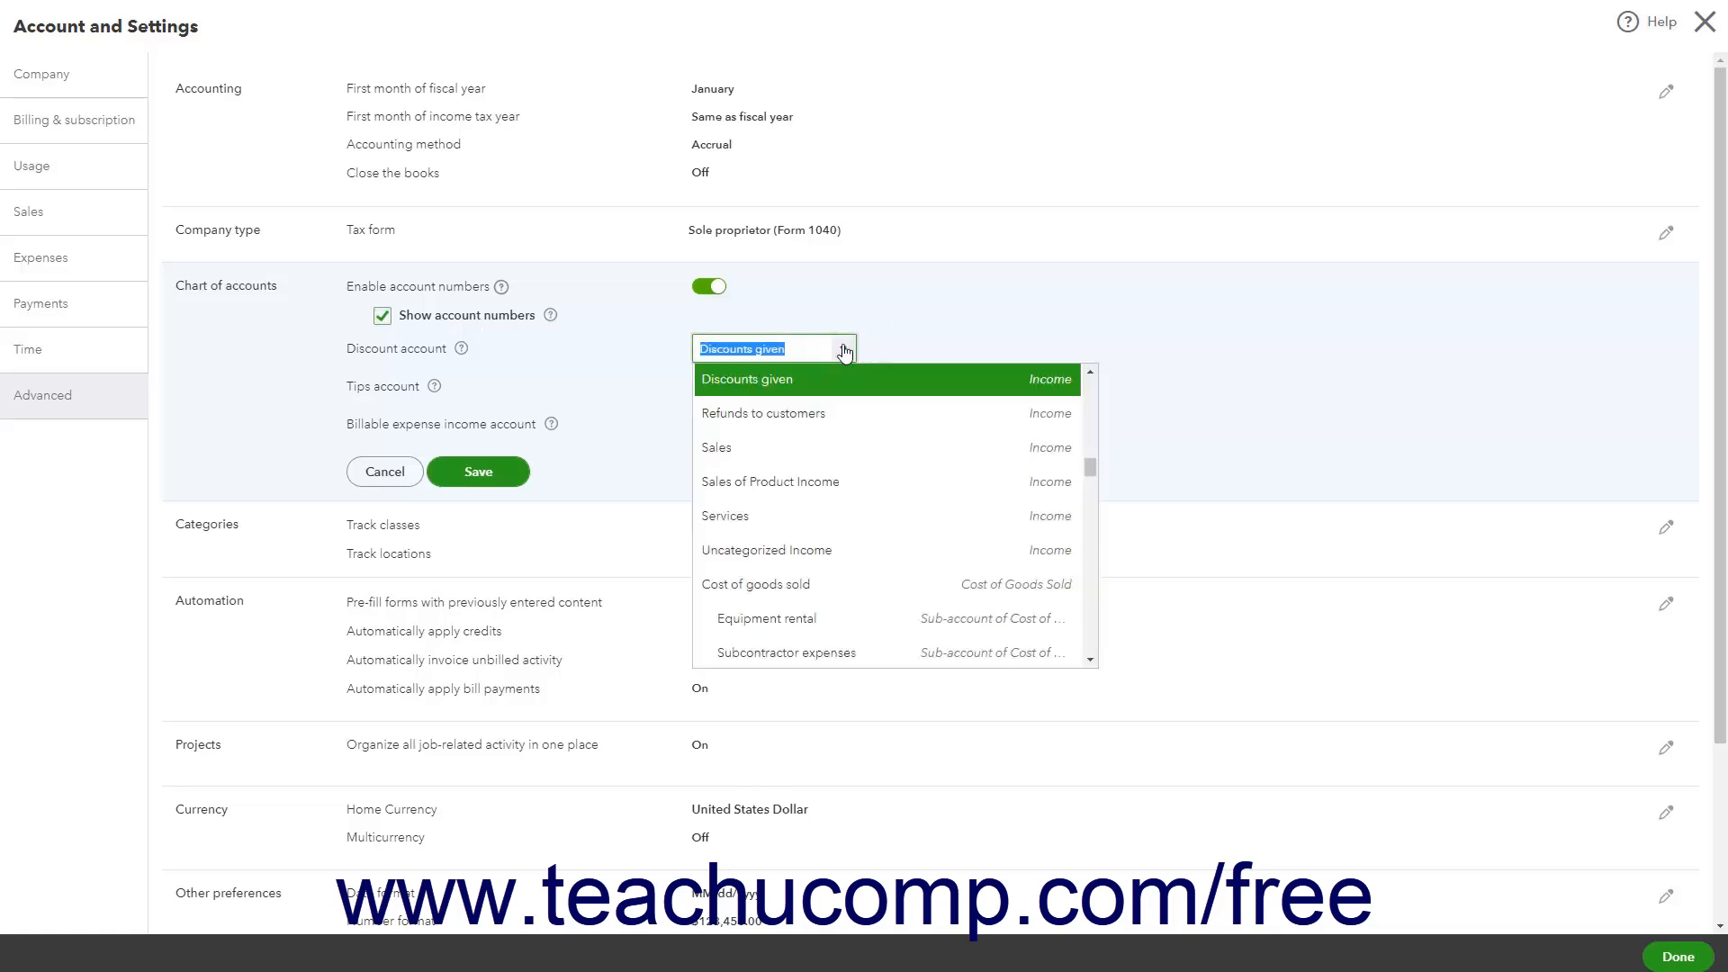
pyautogui.click(844, 352)
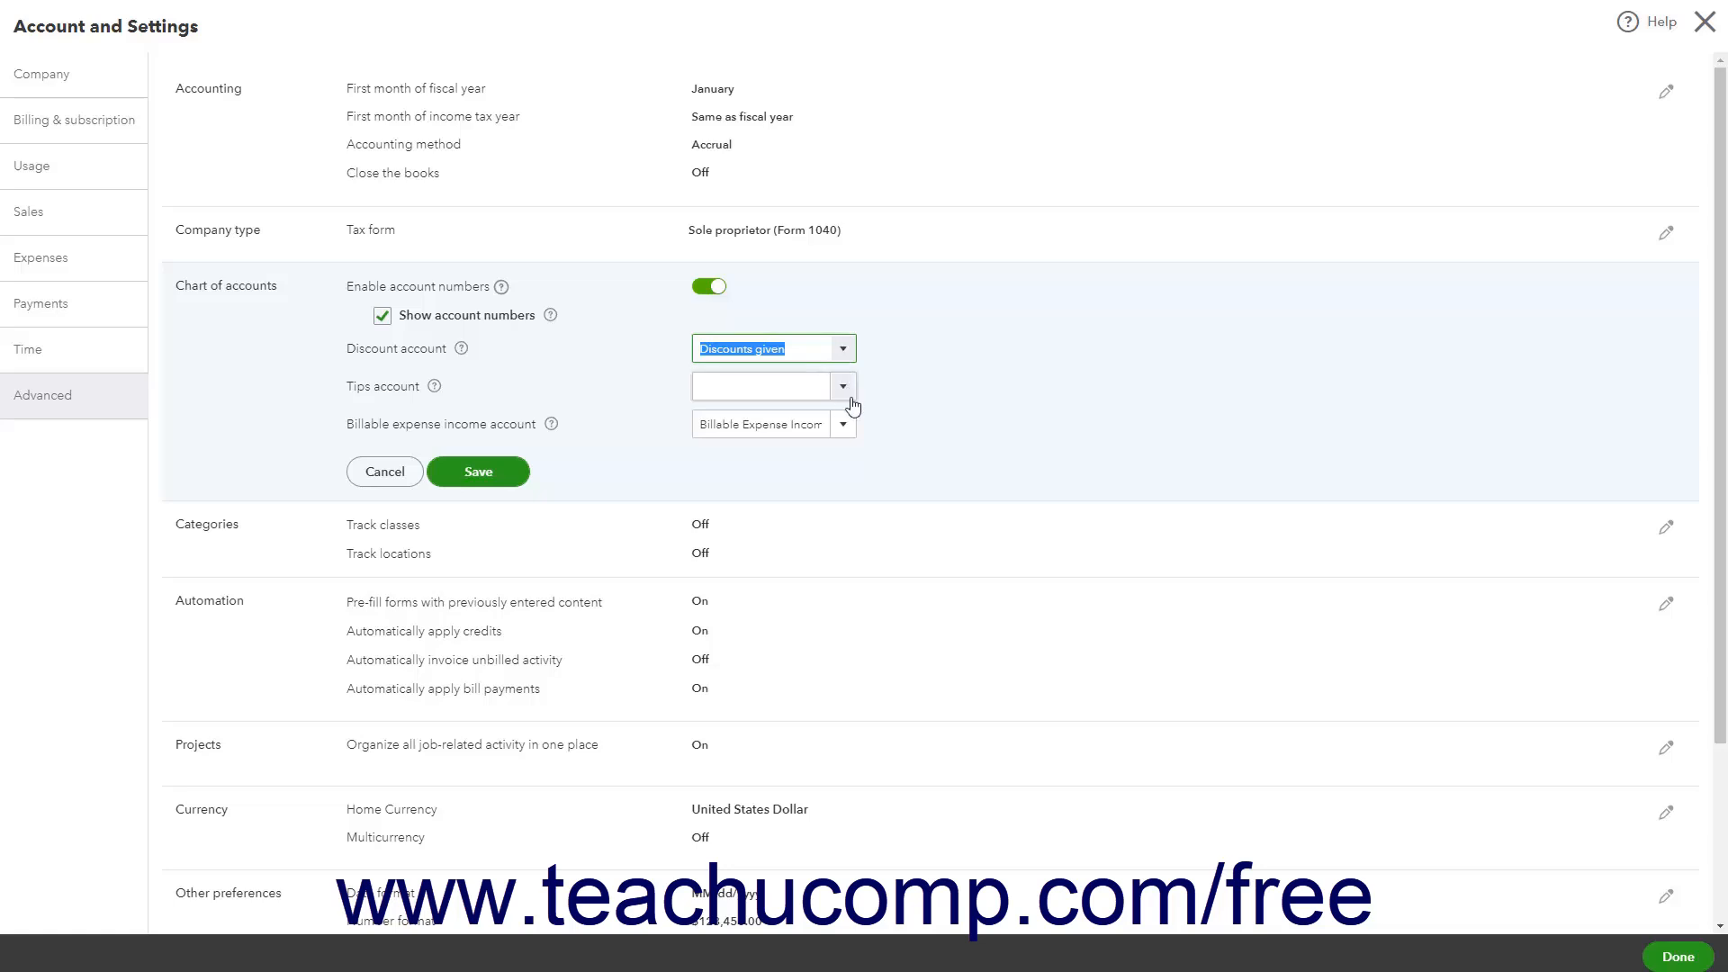
pyautogui.click(850, 430)
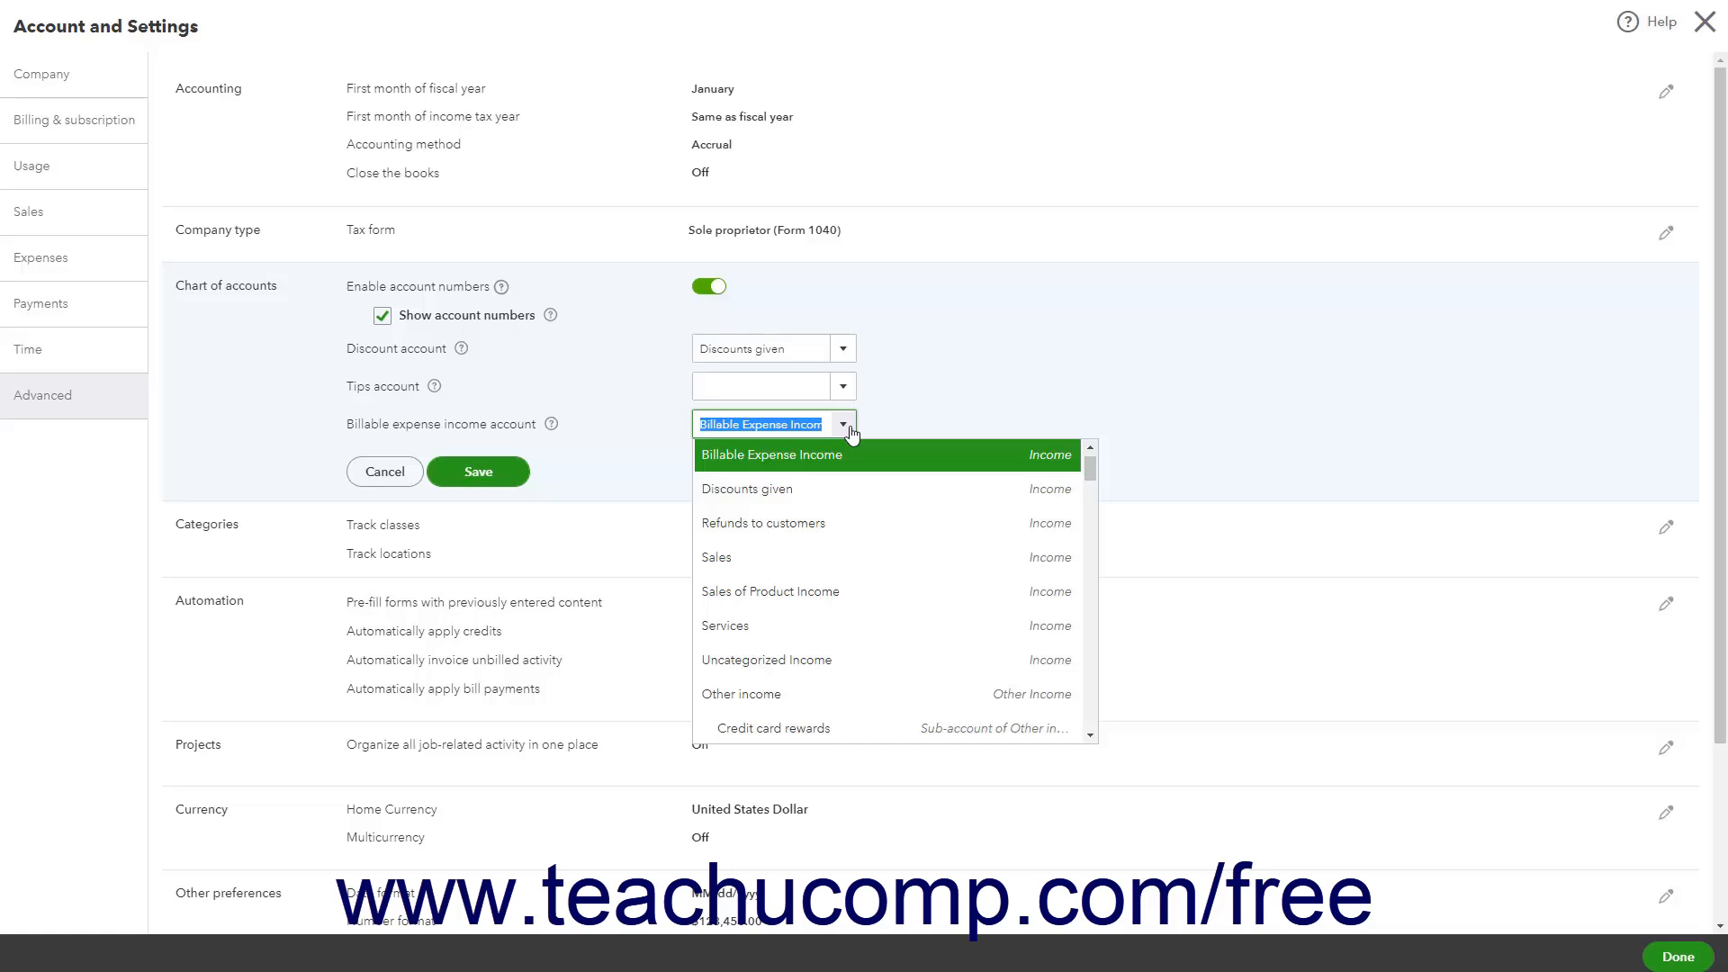
pyautogui.click(851, 430)
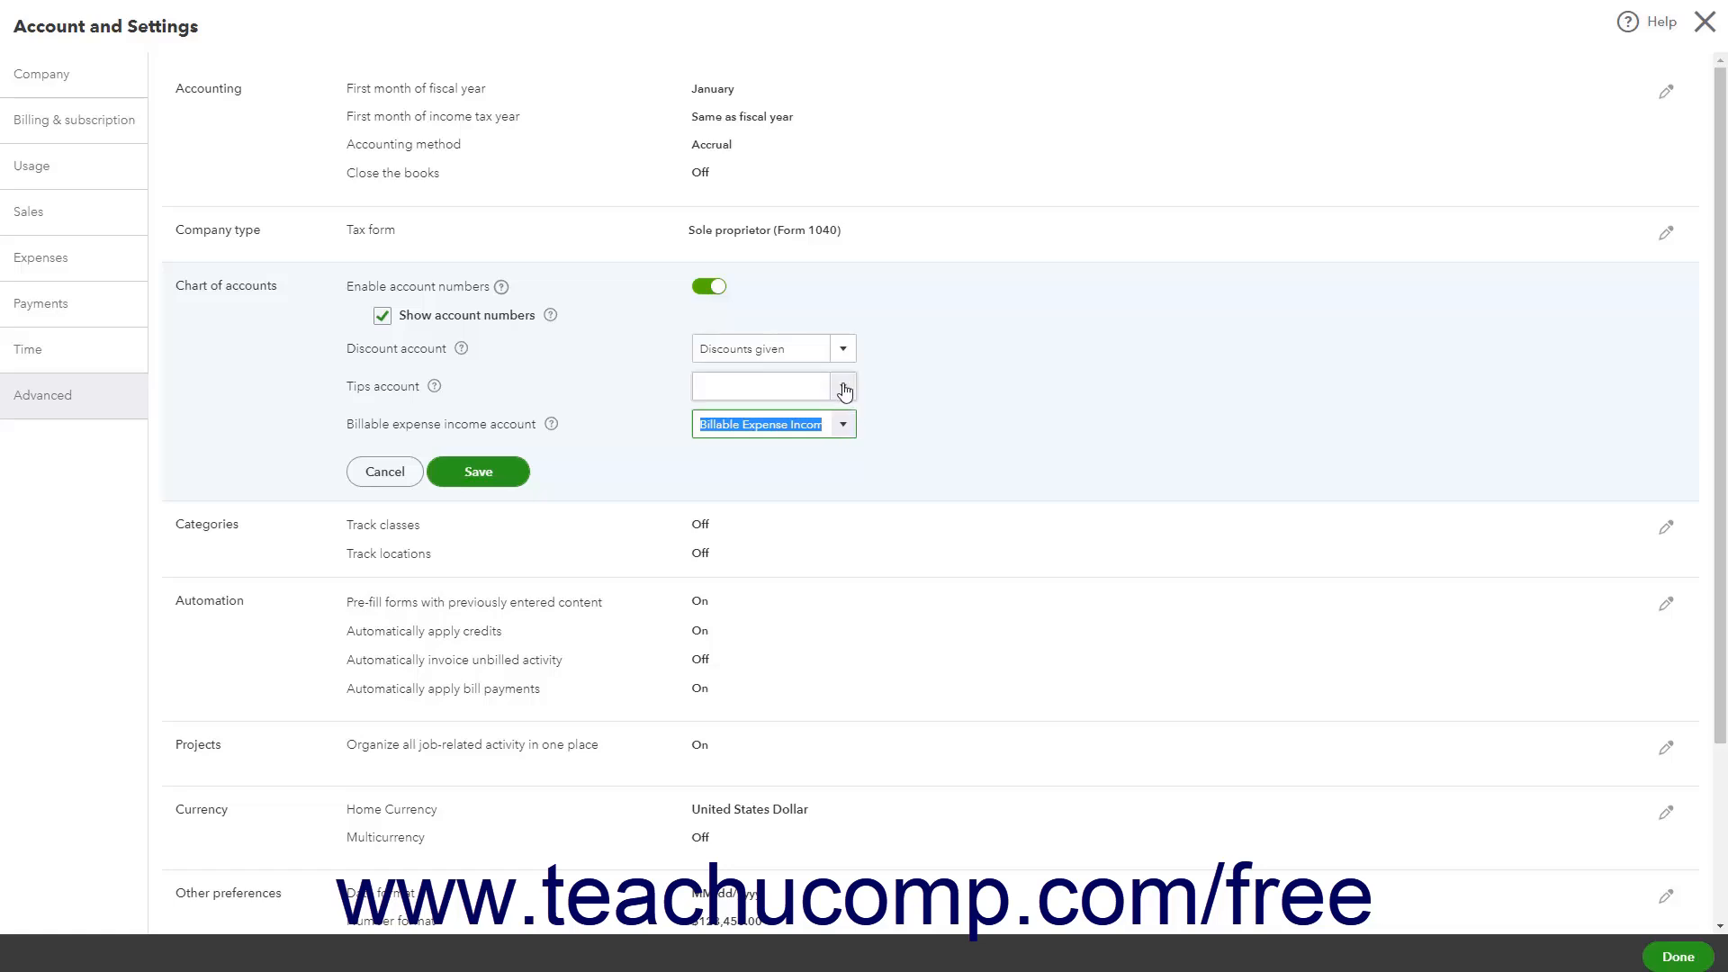
pyautogui.click(844, 390)
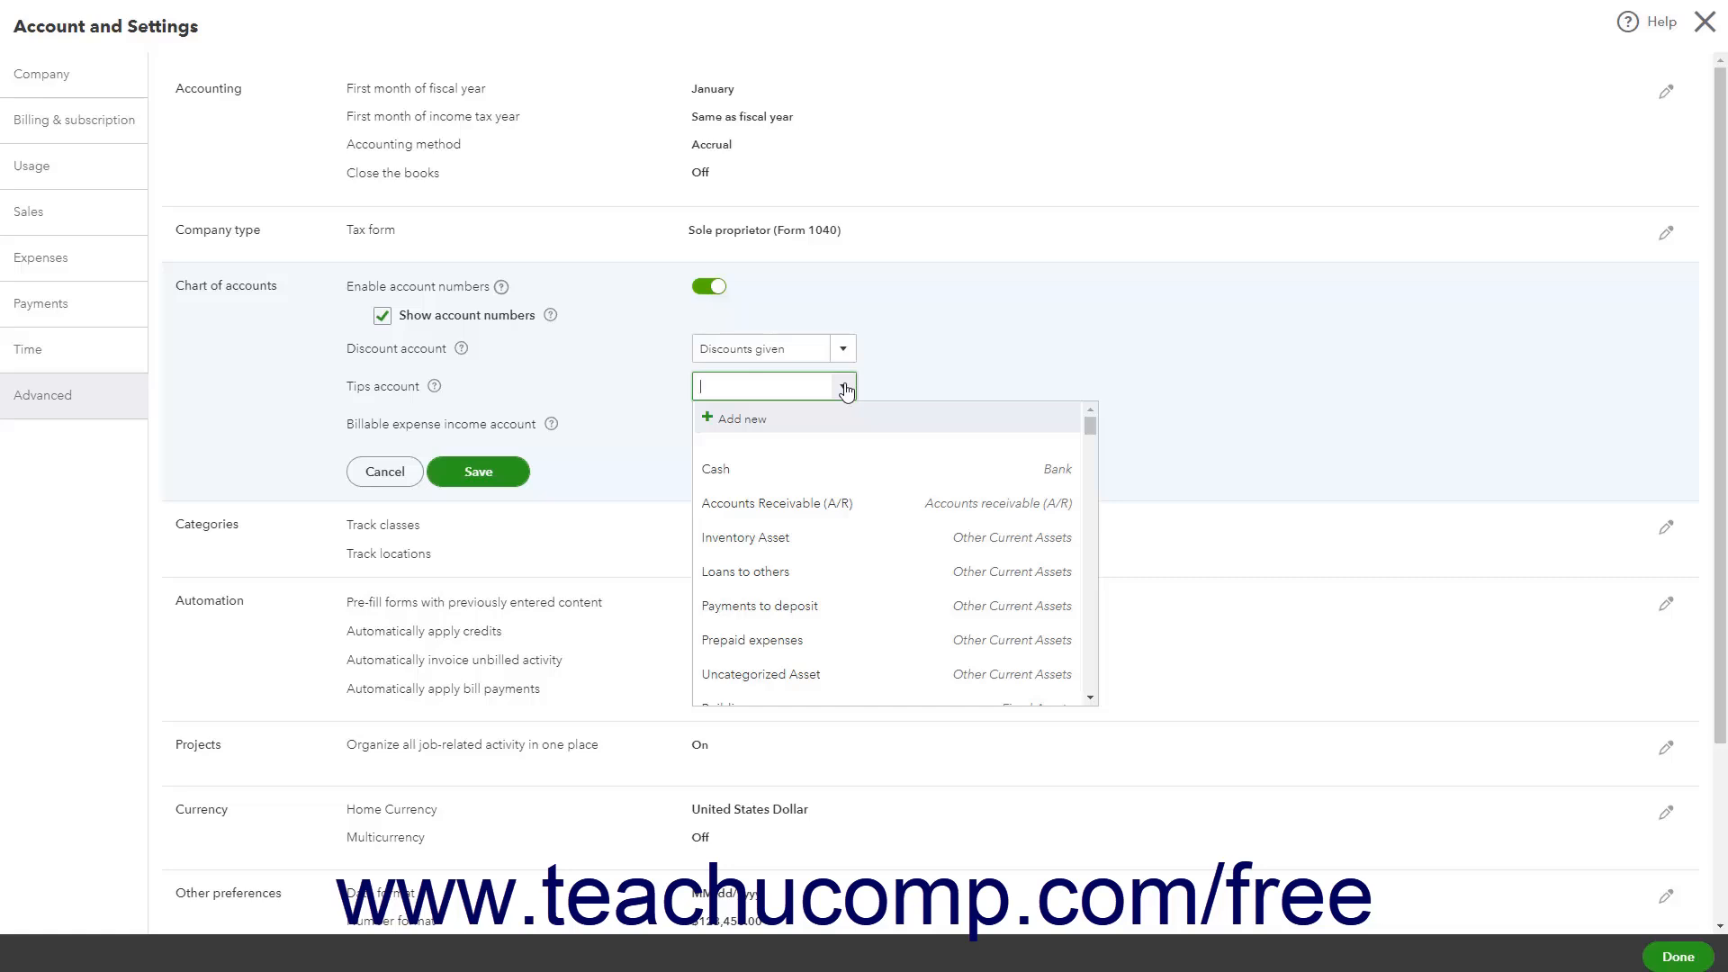
pyautogui.click(805, 430)
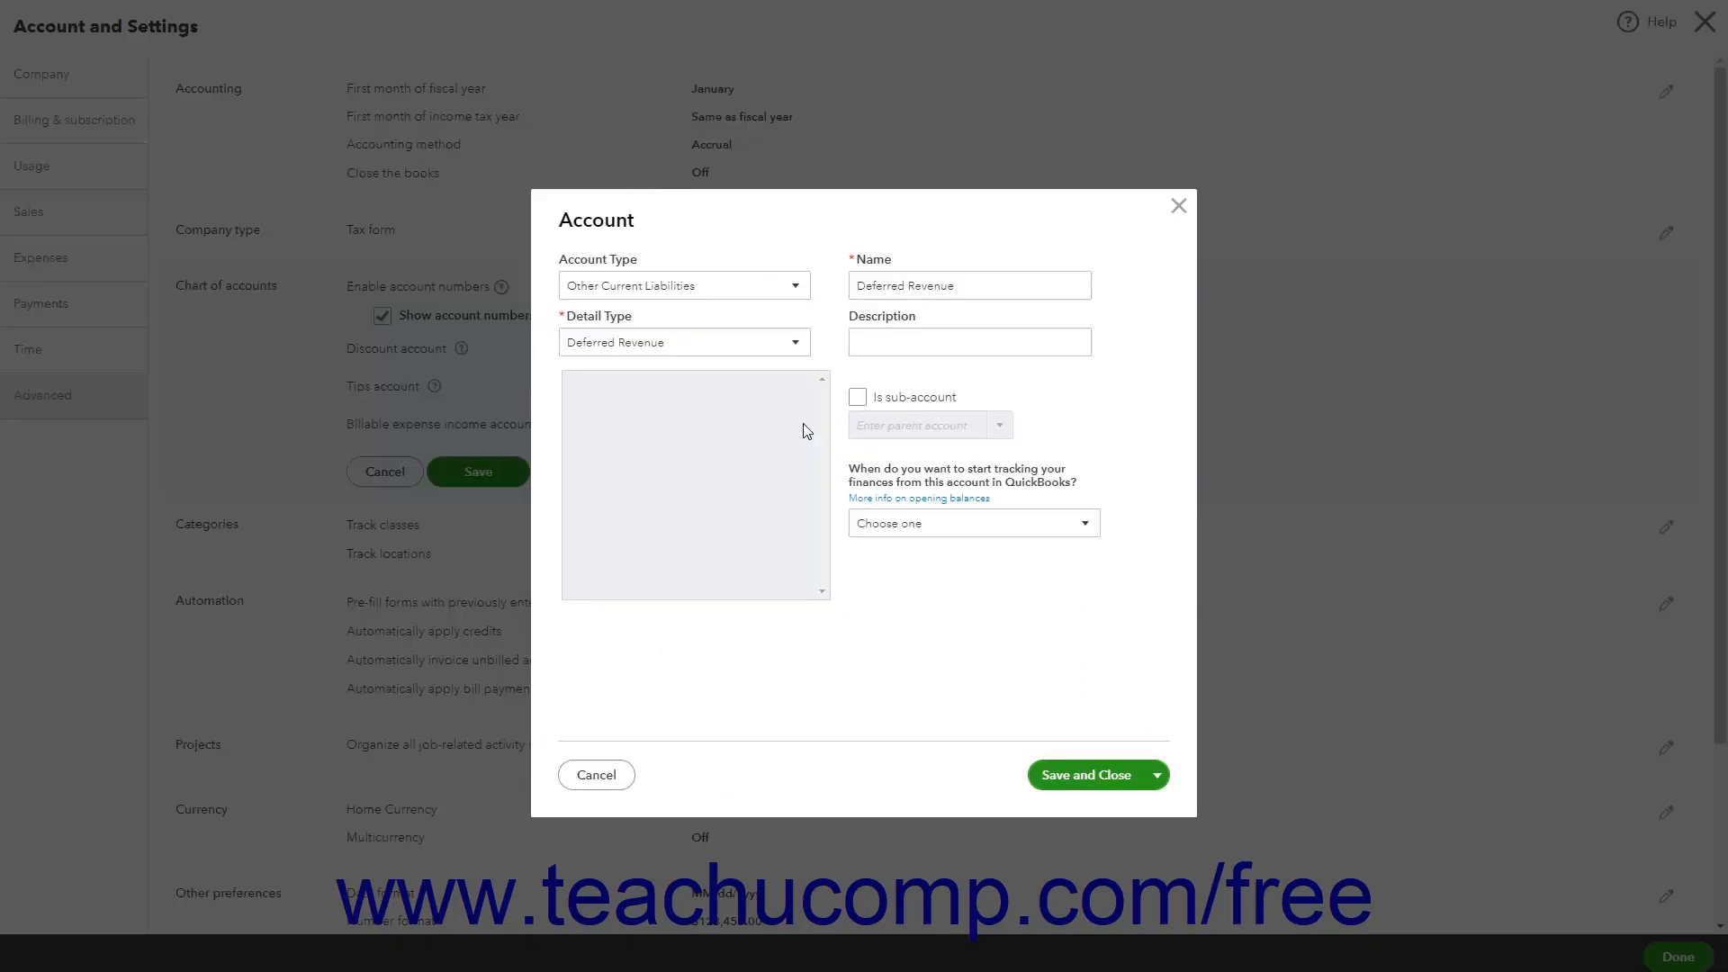
pyautogui.click(612, 776)
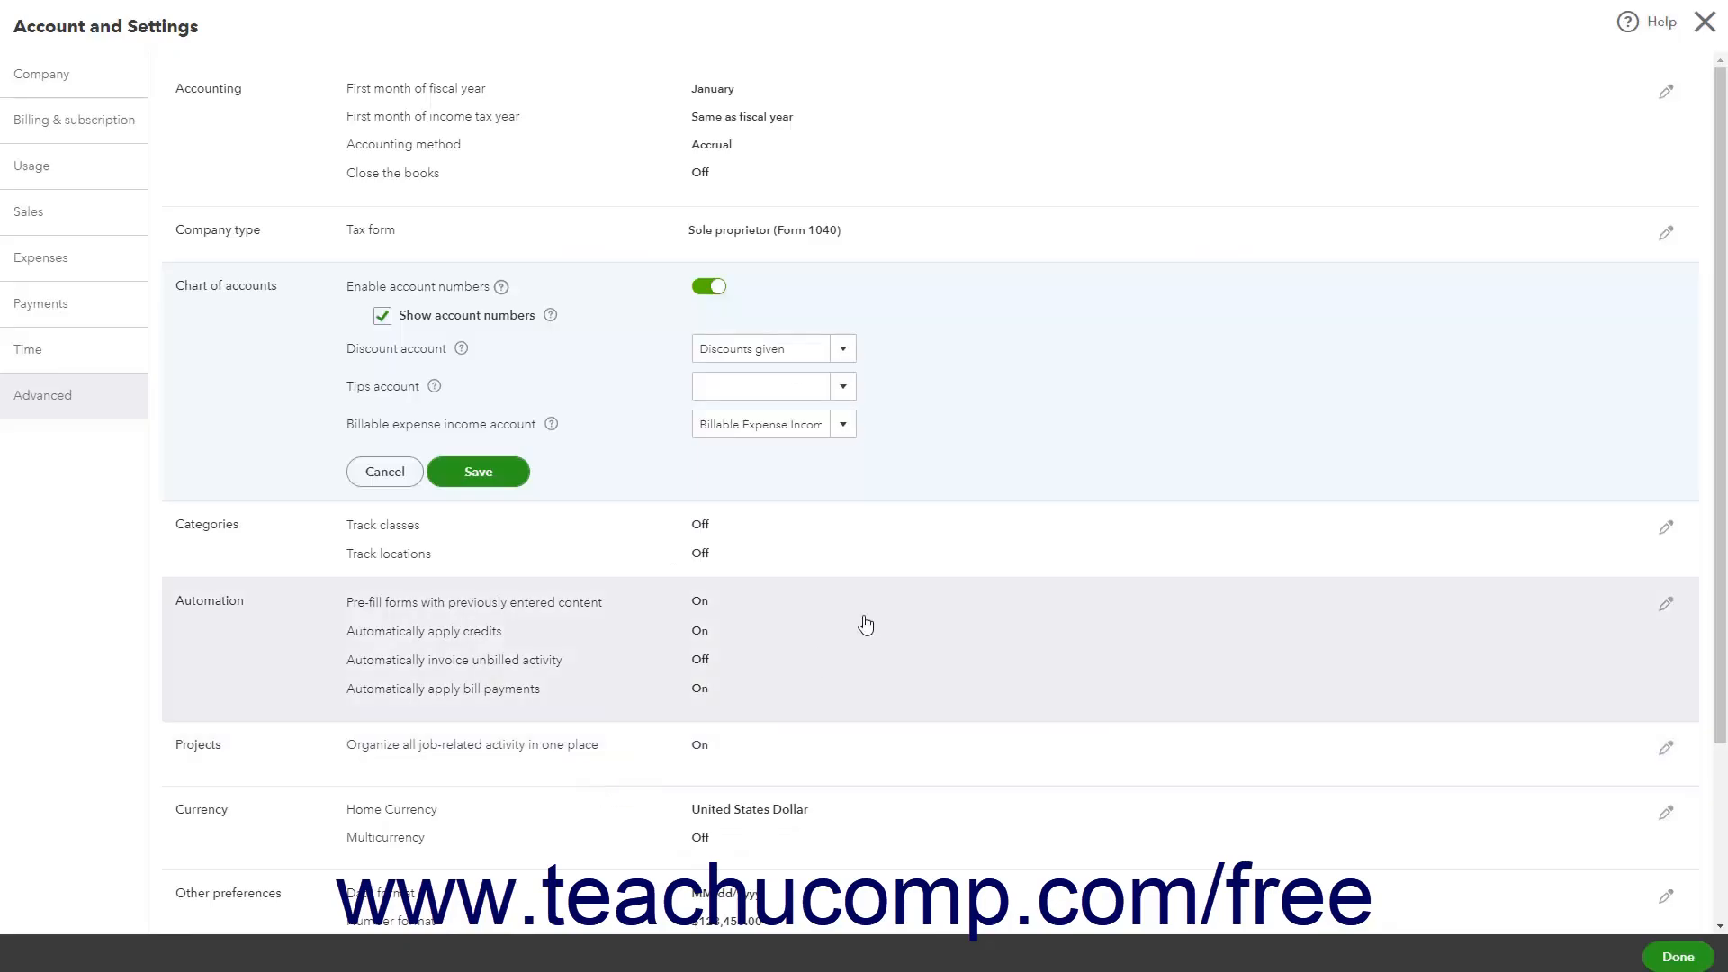
pyautogui.click(461, 474)
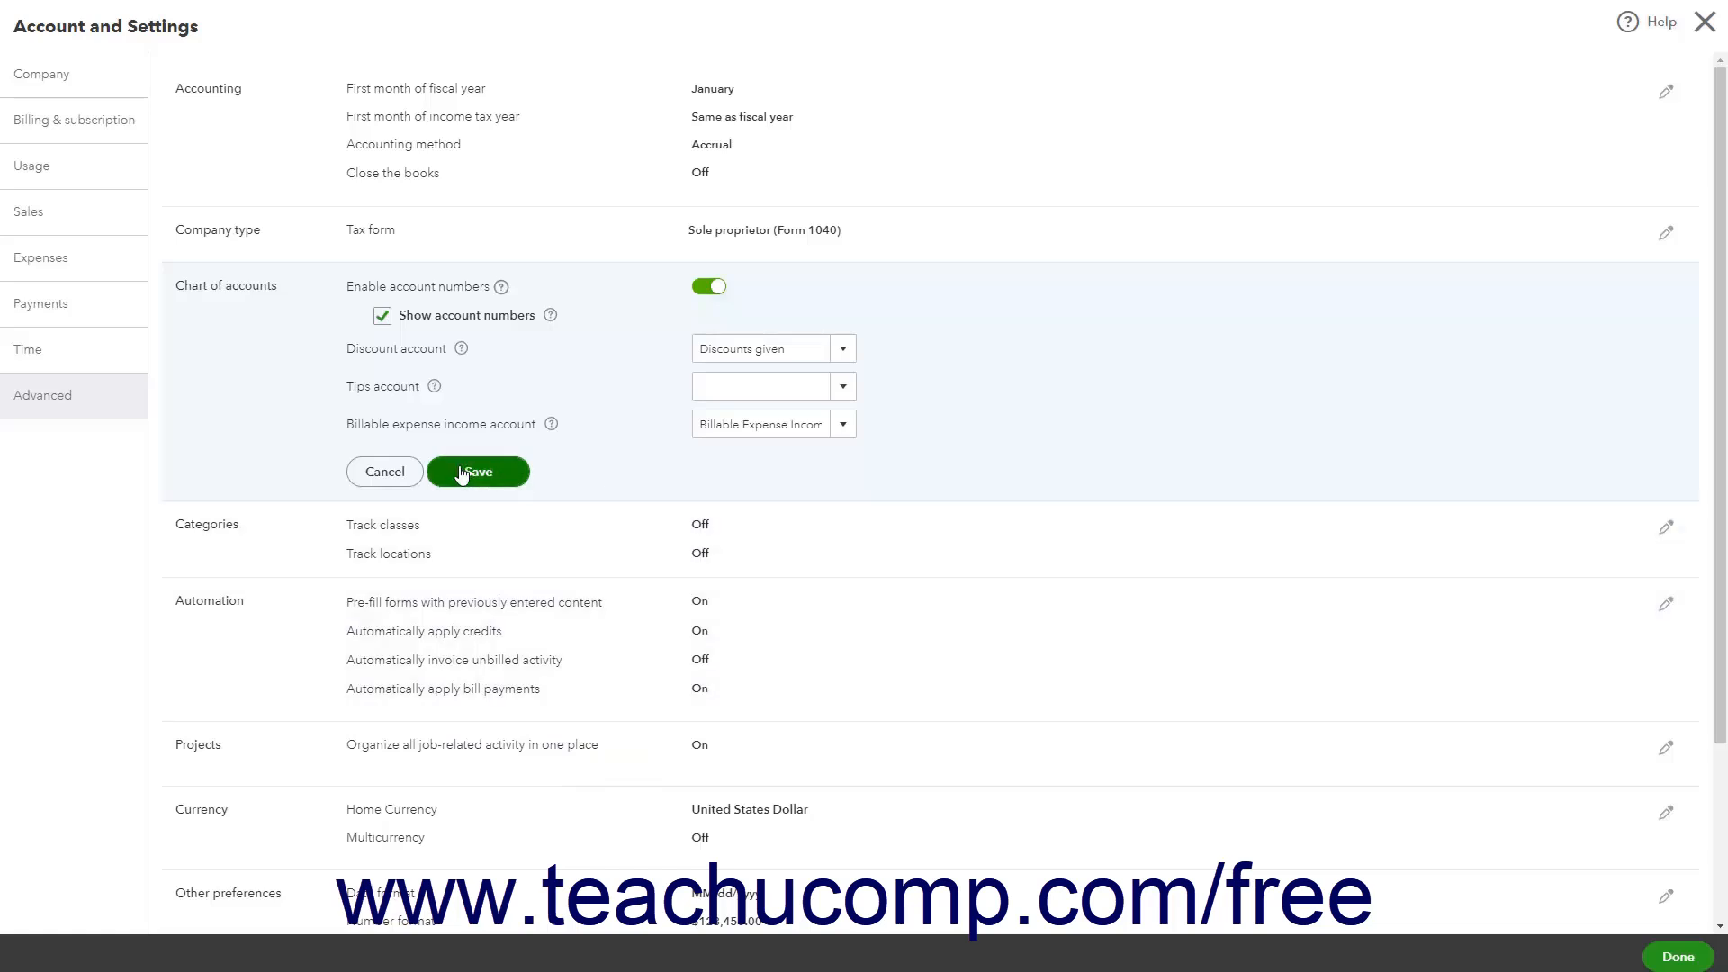
pyautogui.click(387, 473)
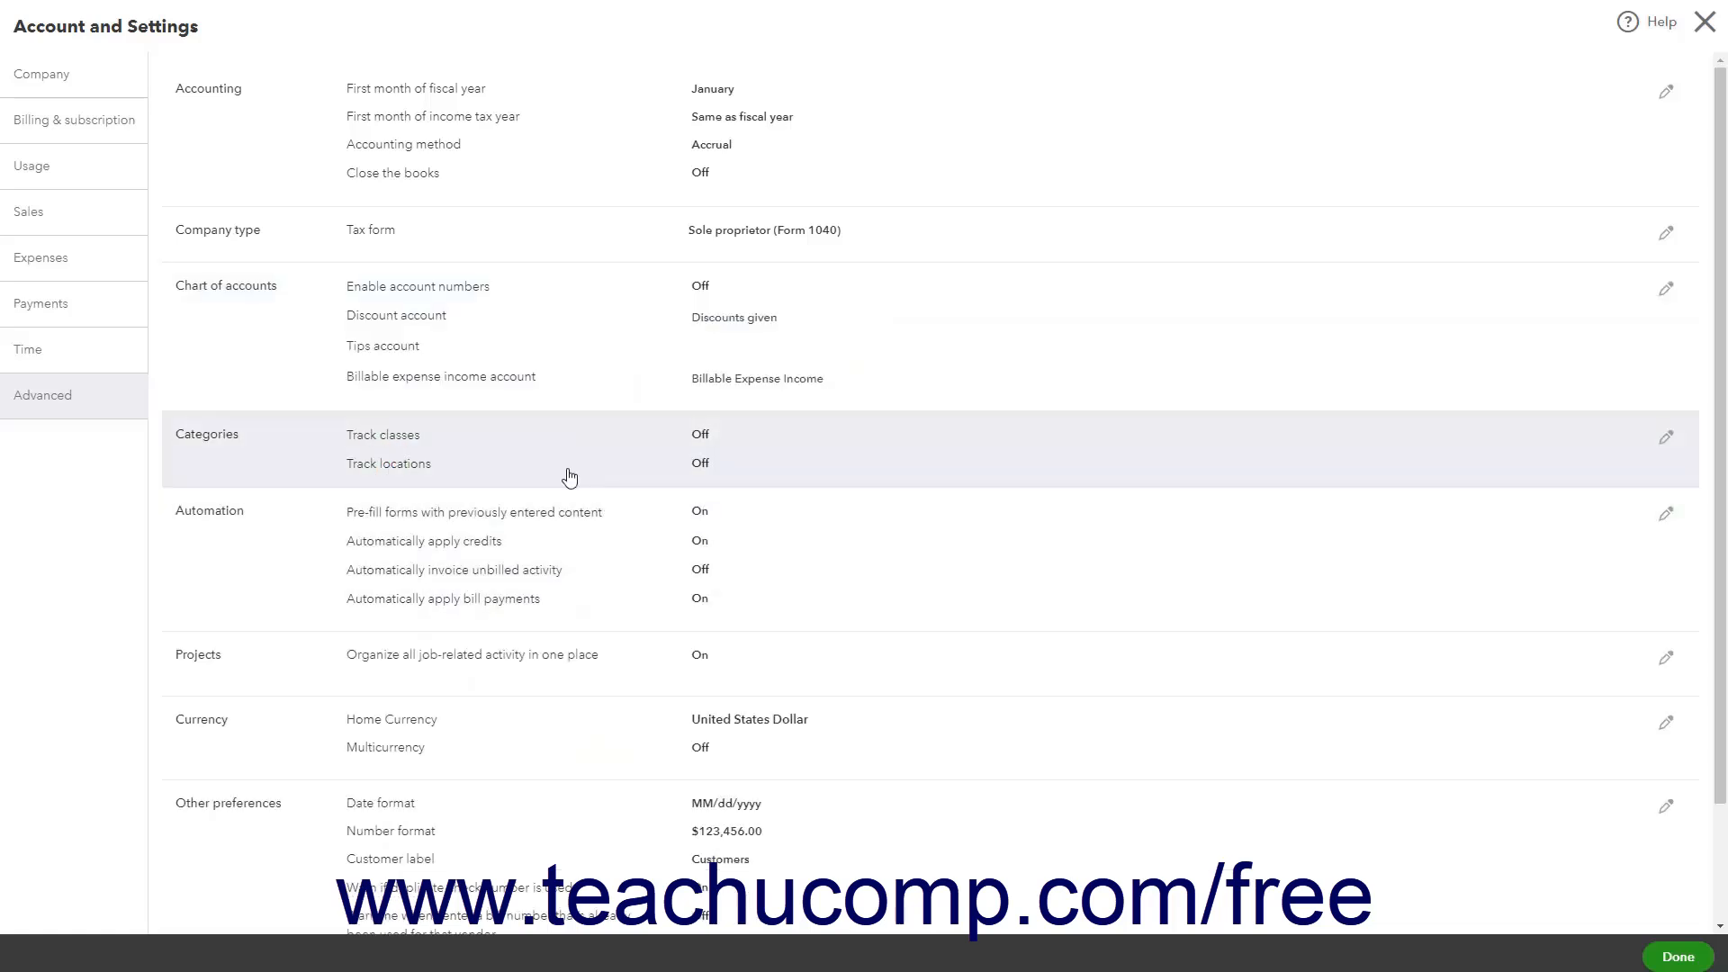
# Turn on Track classes, check the warning for transactions without a class, and view the Assign classes options
pyautogui.click(570, 477)
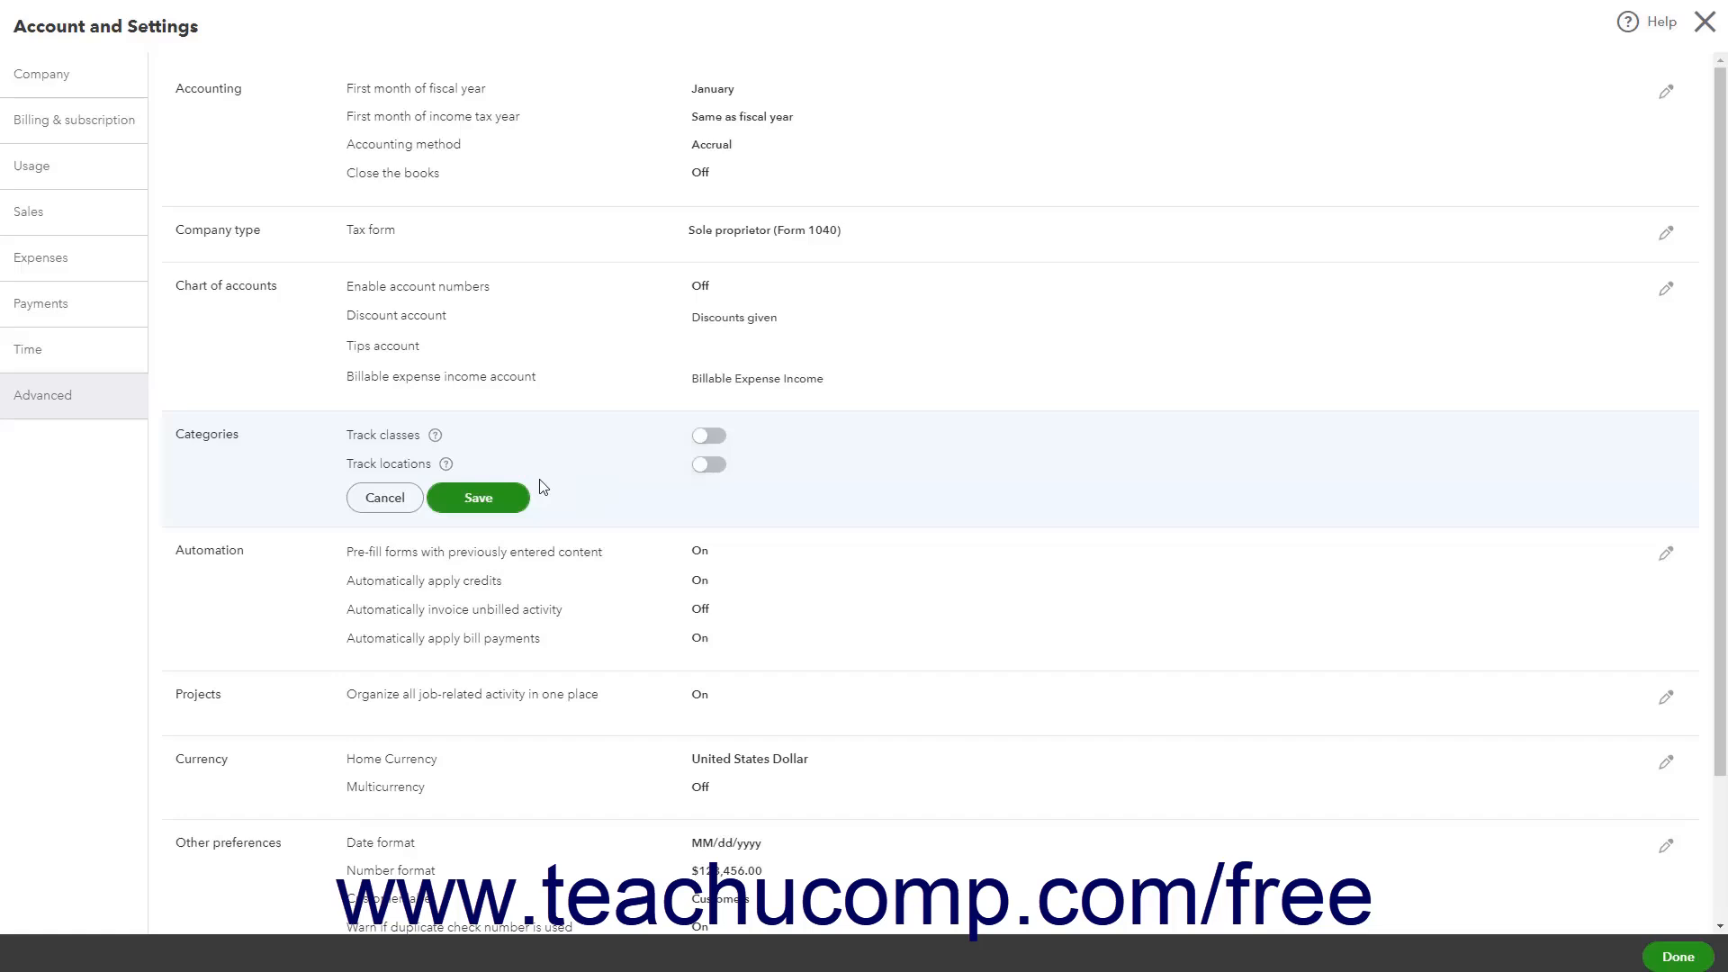
pyautogui.click(710, 437)
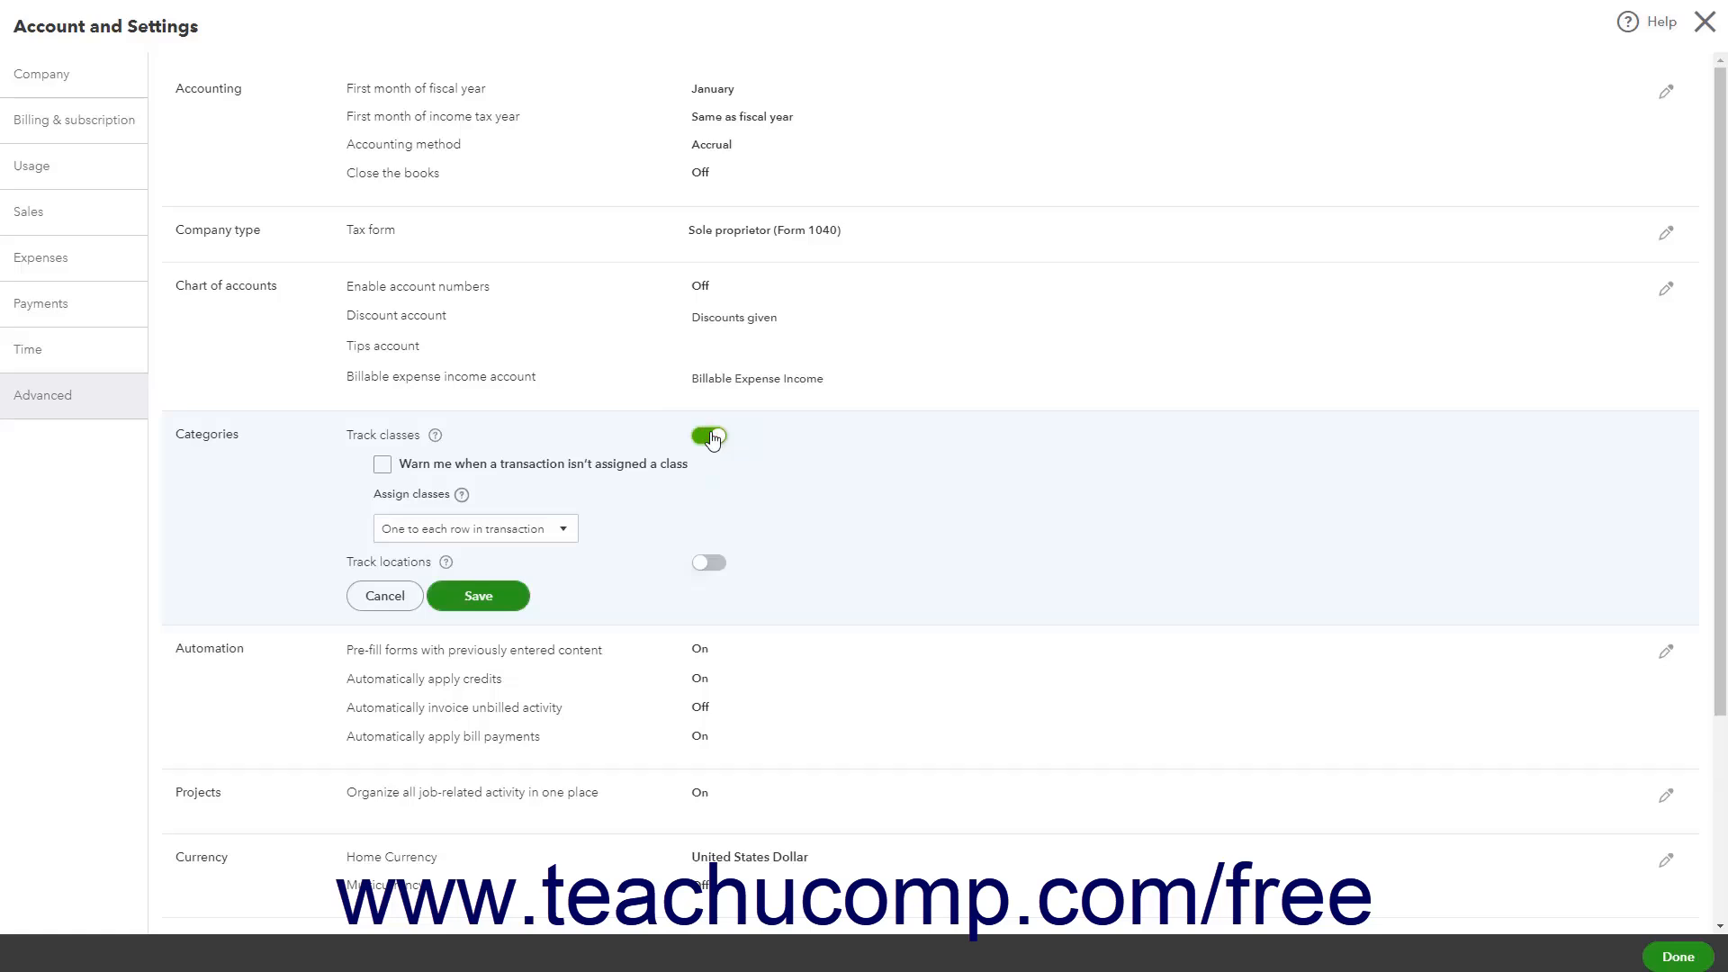
pyautogui.click(478, 471)
pyautogui.click(566, 531)
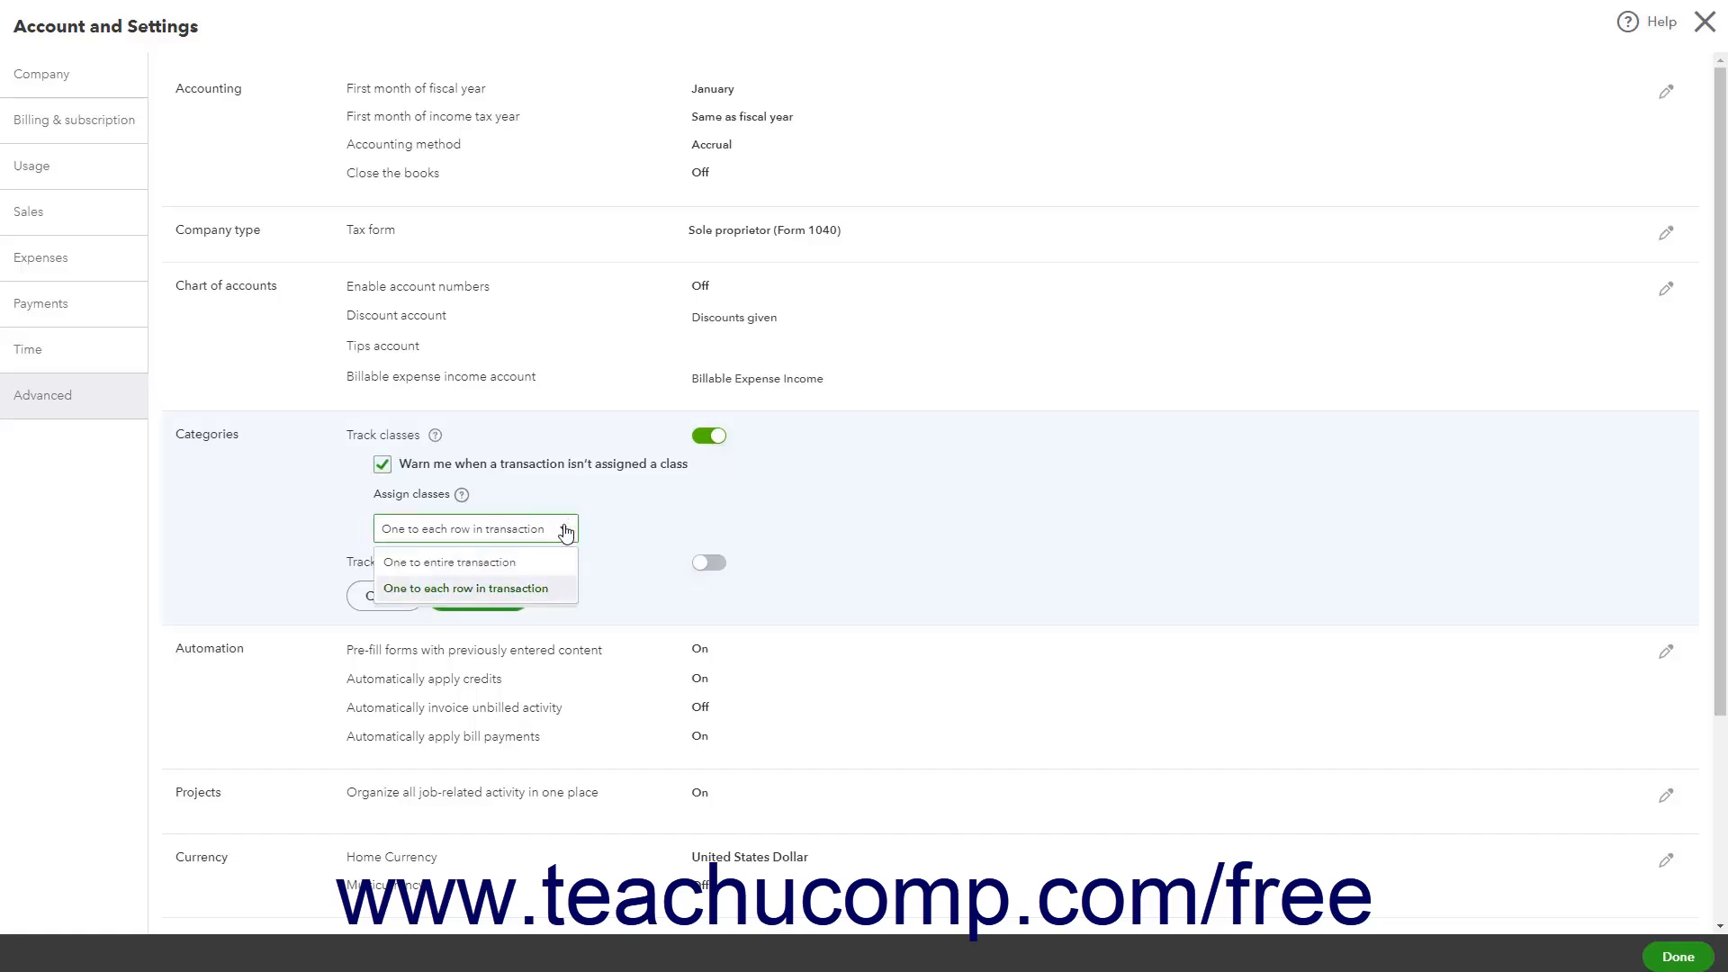
pyautogui.click(613, 526)
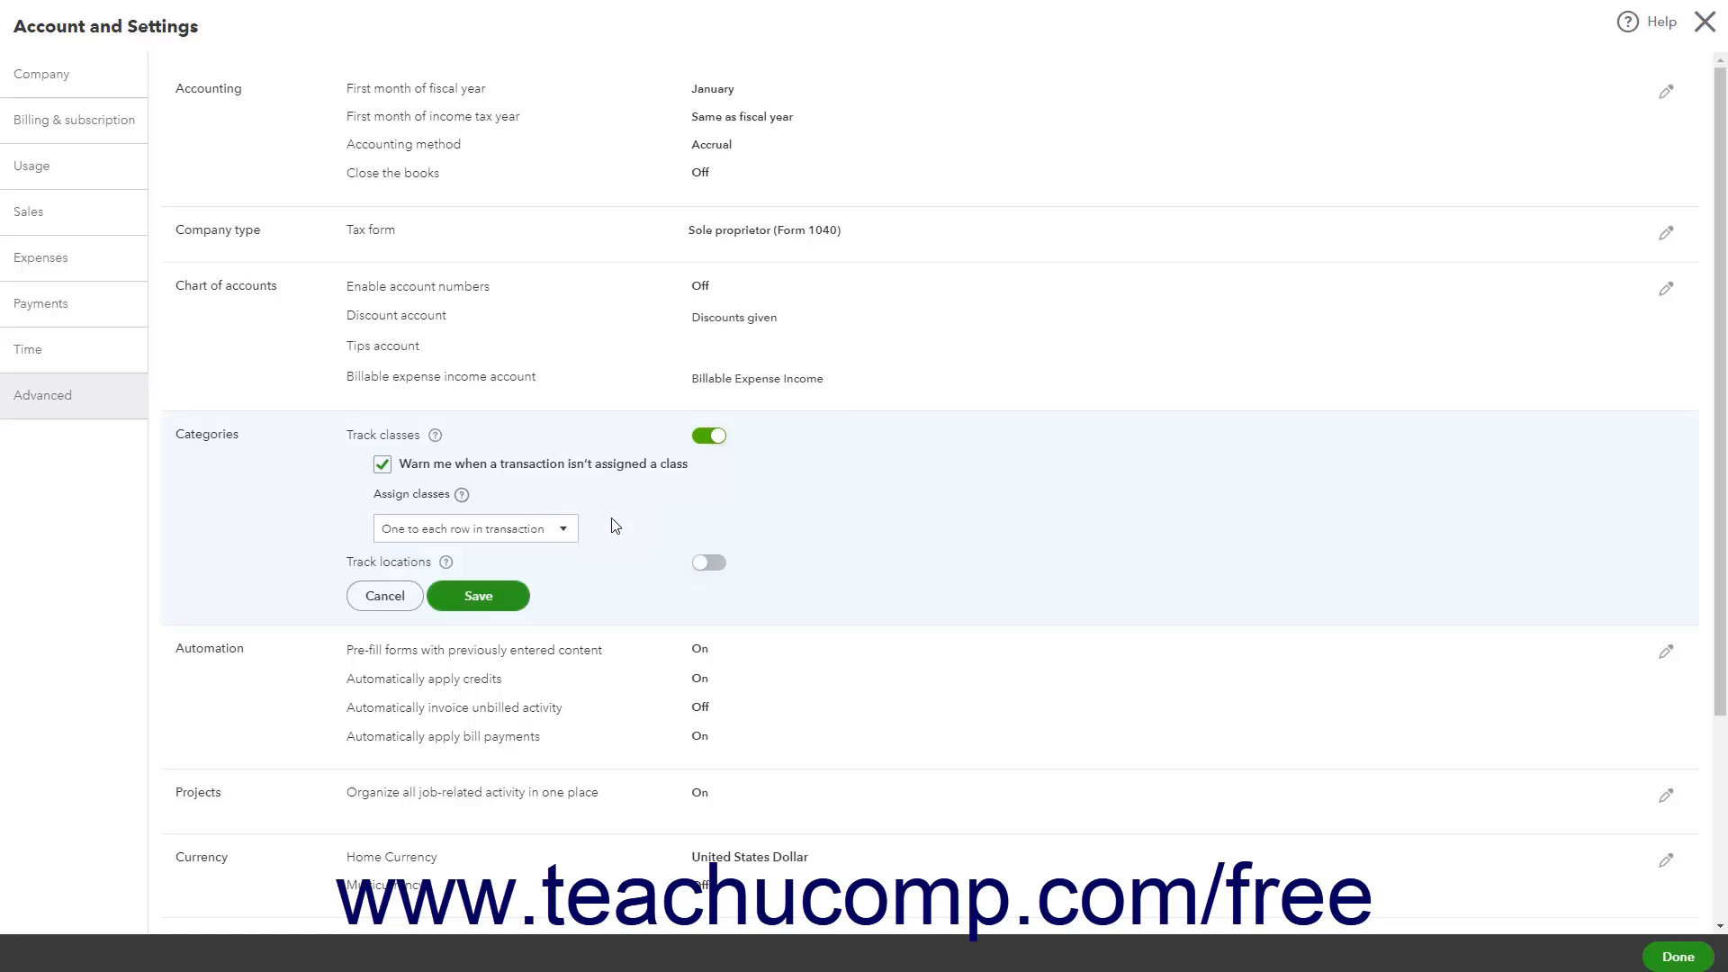
# Turn on Track locations keeping the Location label, clear the unassigned-class warning, and save the Categories settings
pyautogui.click(711, 563)
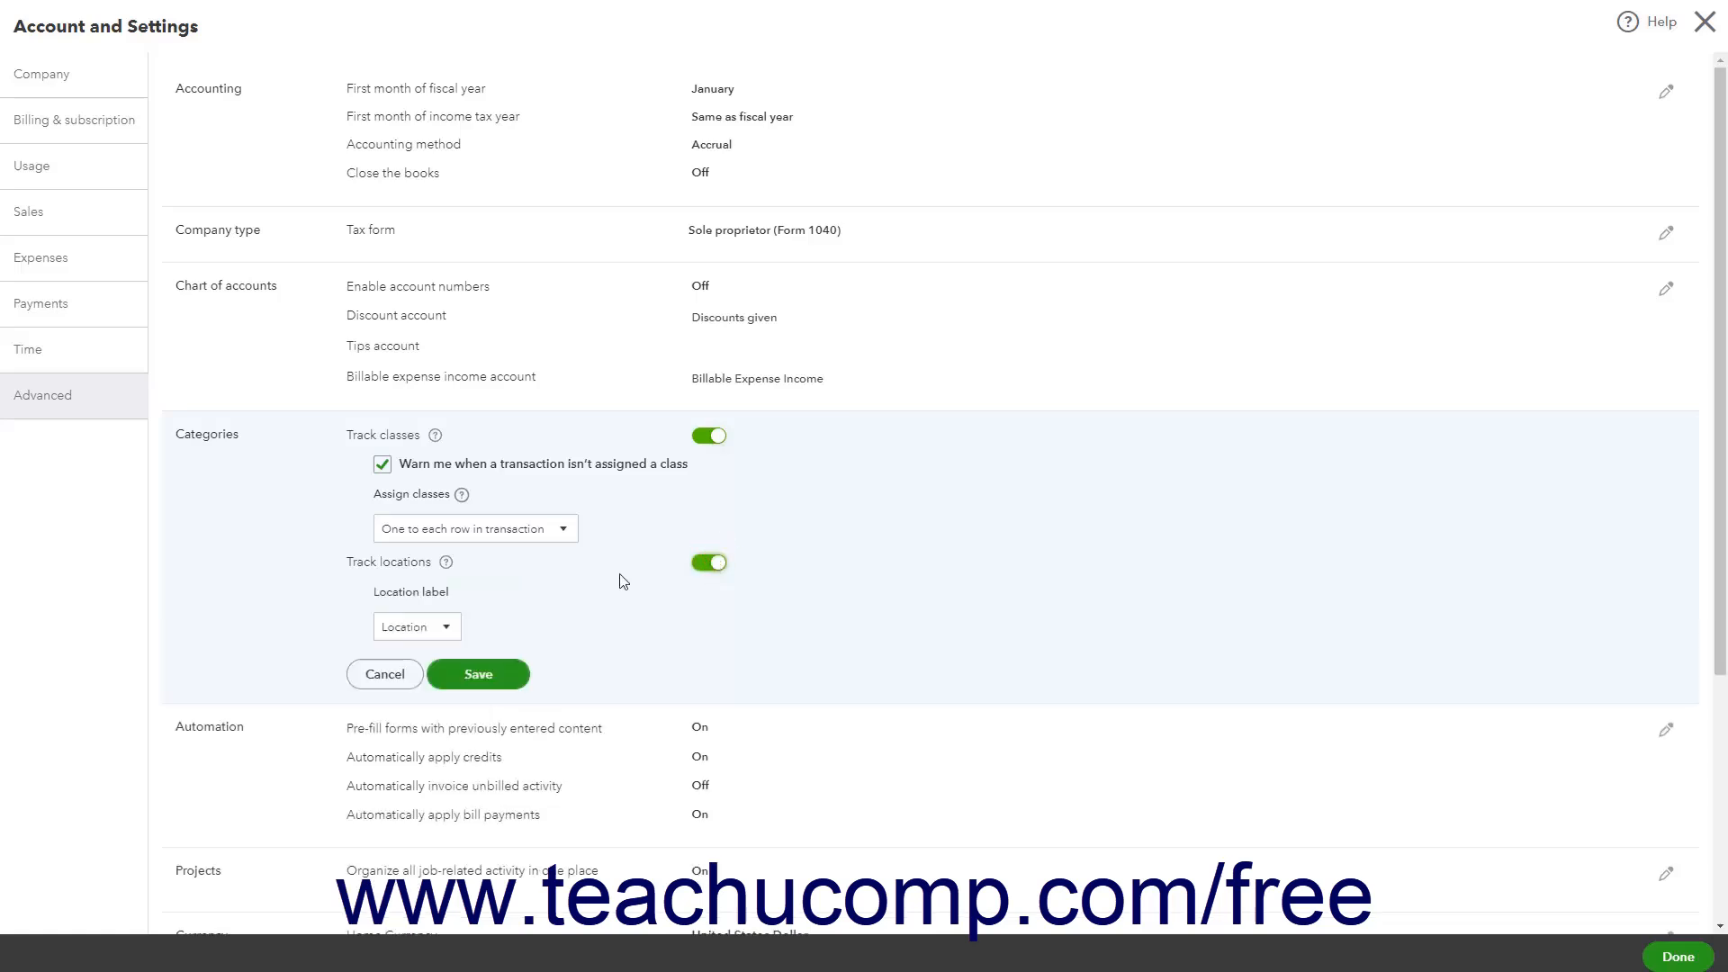
pyautogui.click(457, 629)
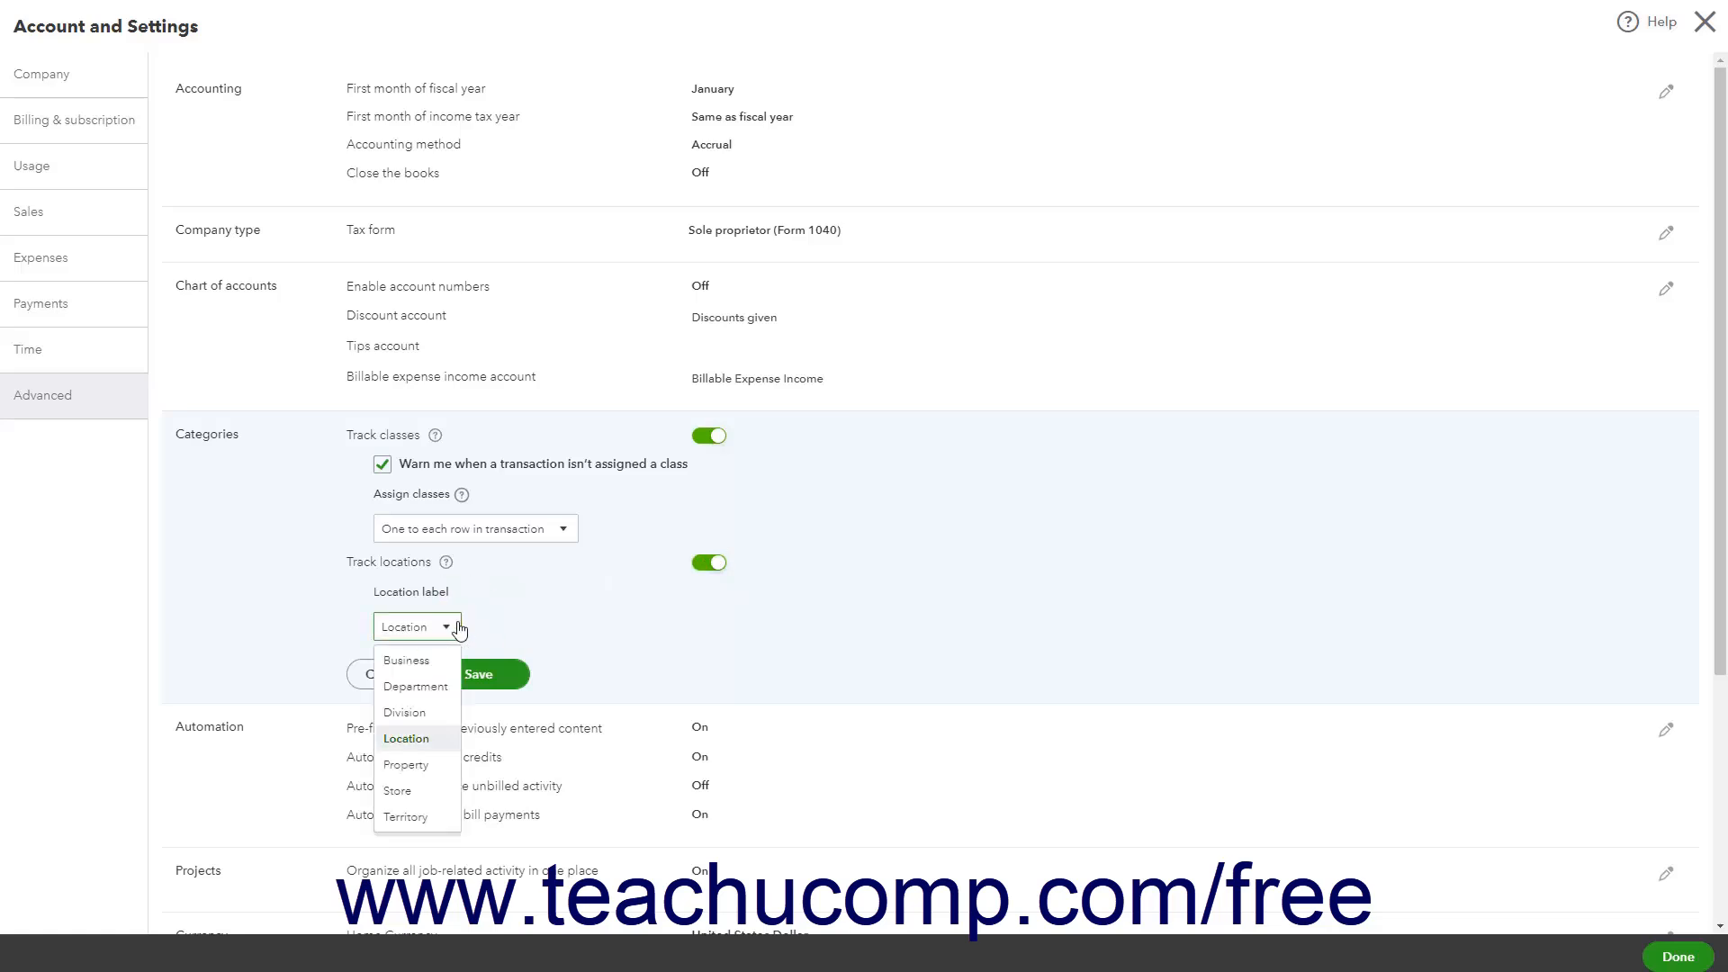
pyautogui.click(457, 627)
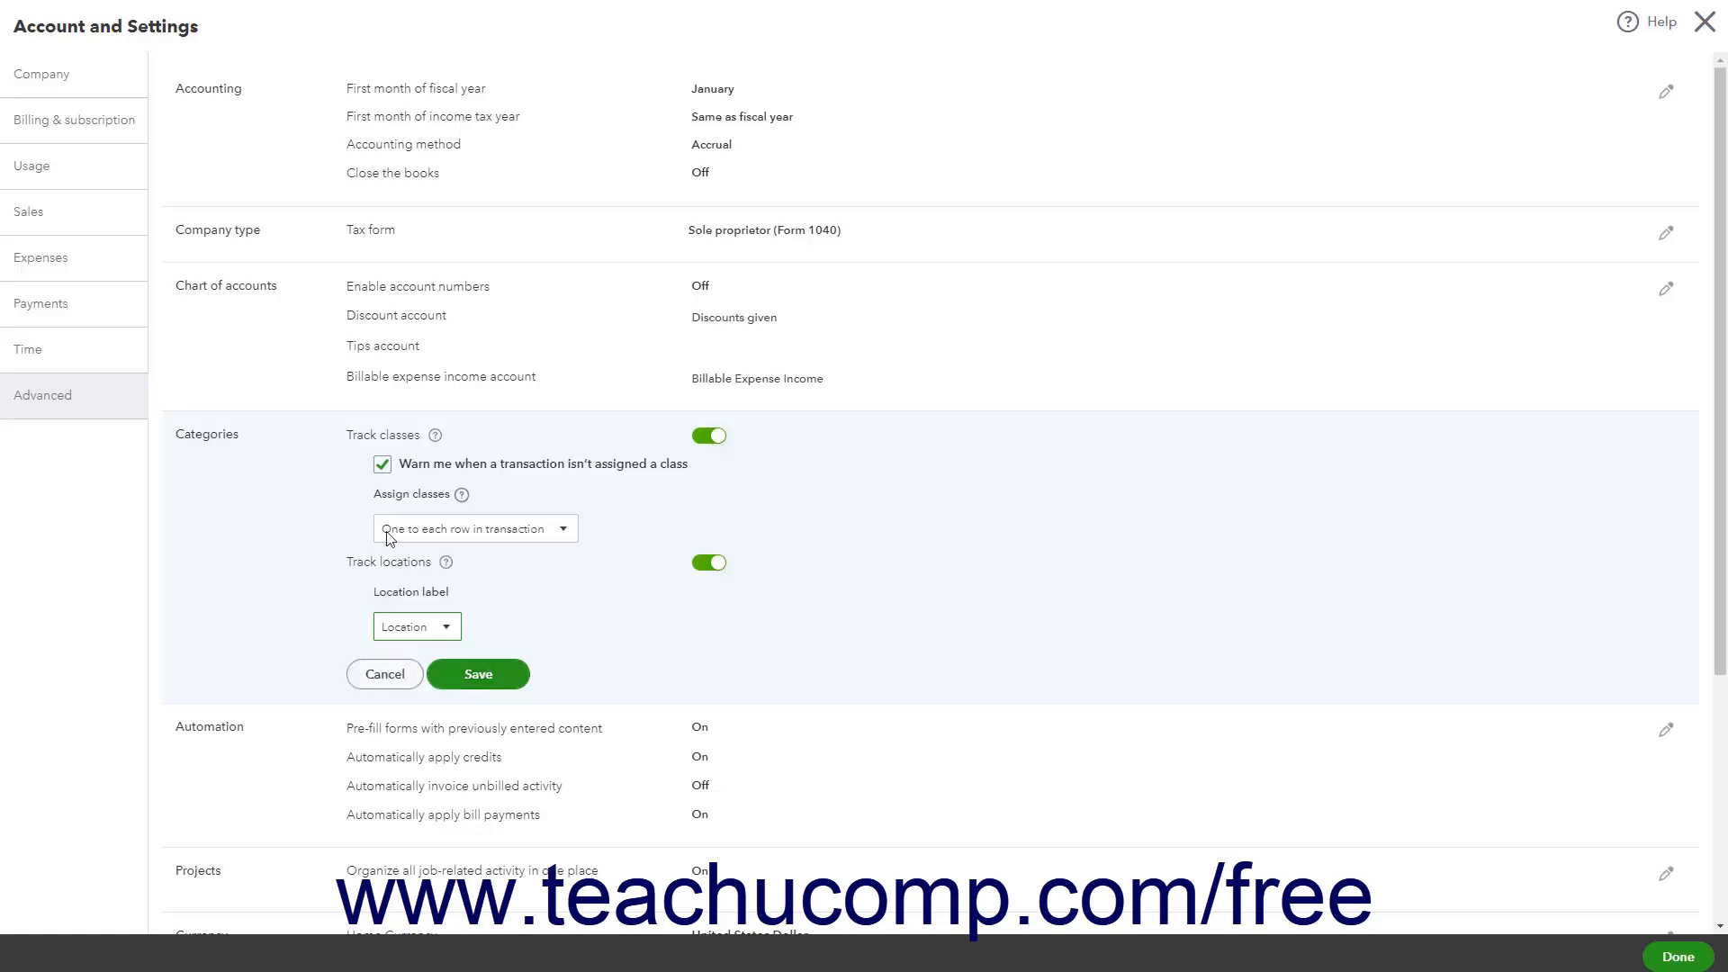
pyautogui.click(382, 464)
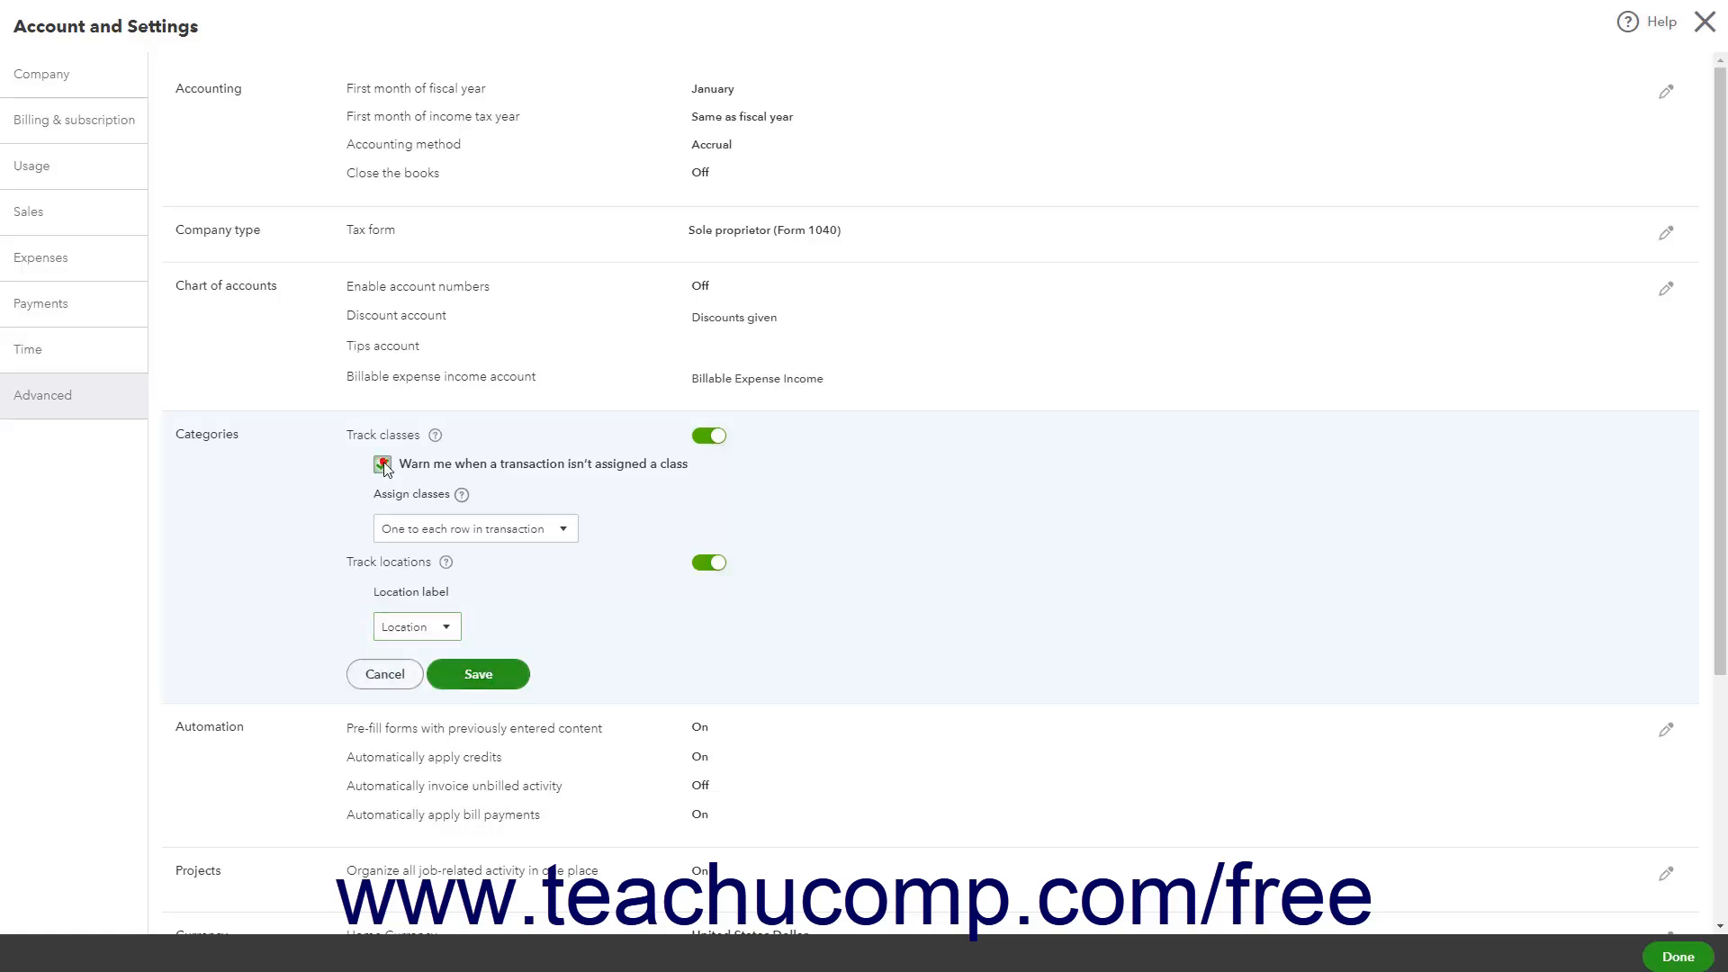
pyautogui.click(478, 674)
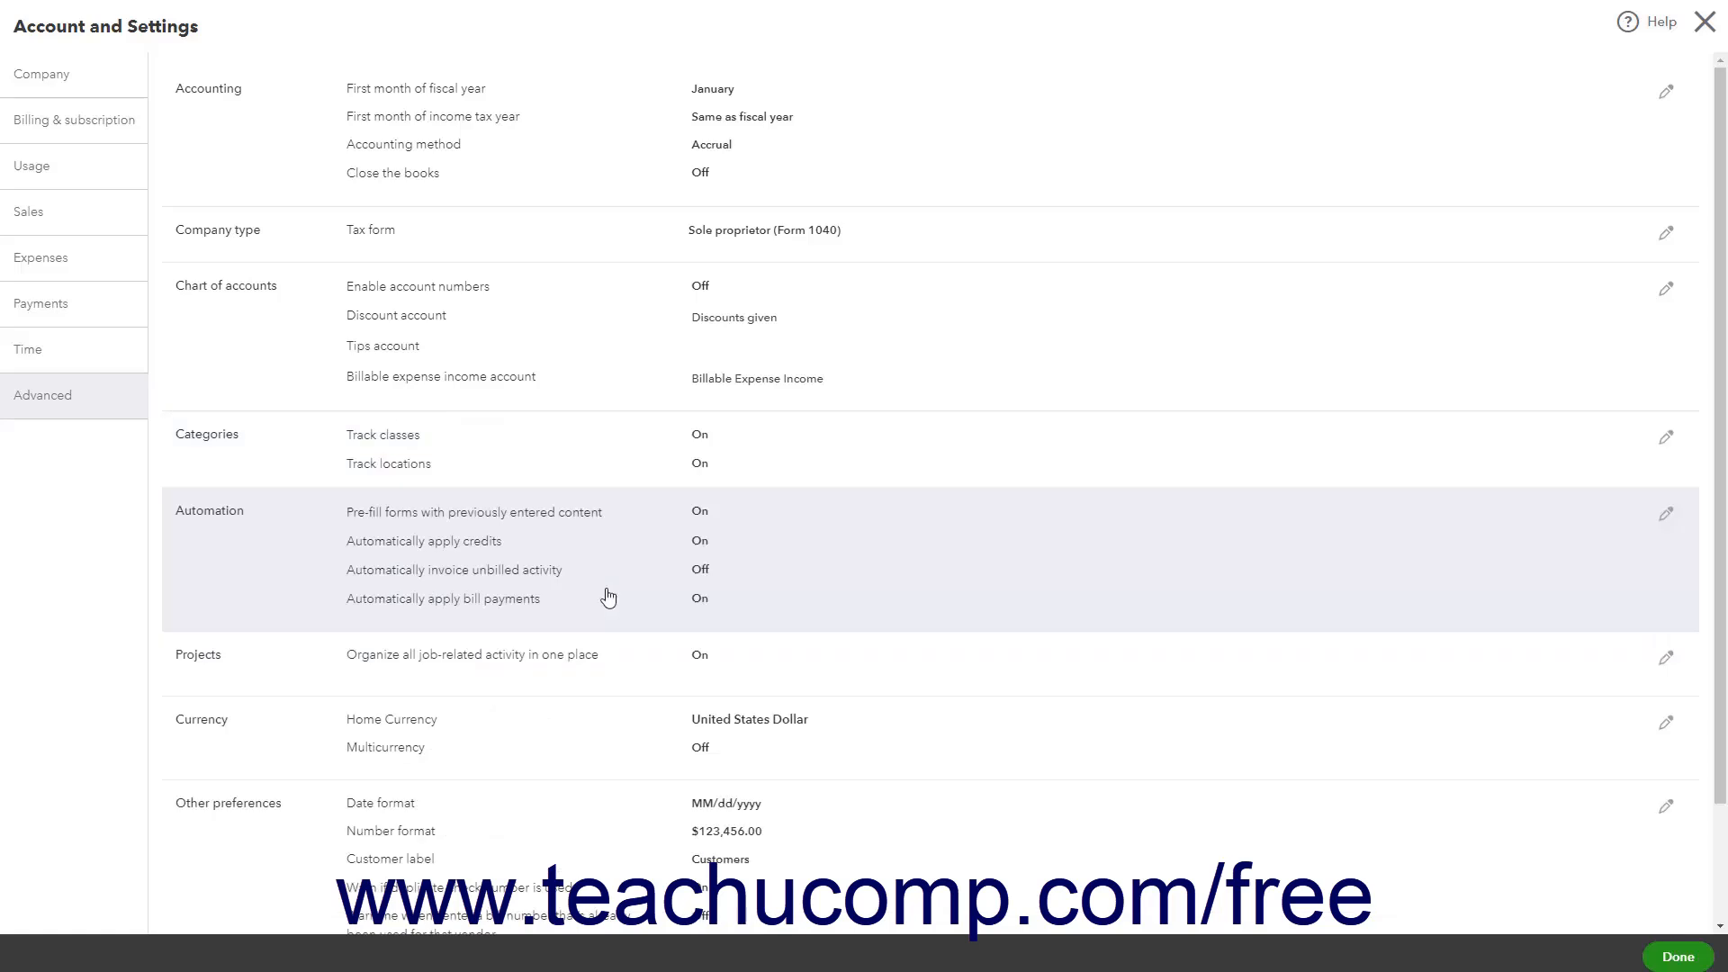
# Try turning on Automatically invoice unbilled activity and viewing its invoice options, then switch it back off and save
pyautogui.click(609, 597)
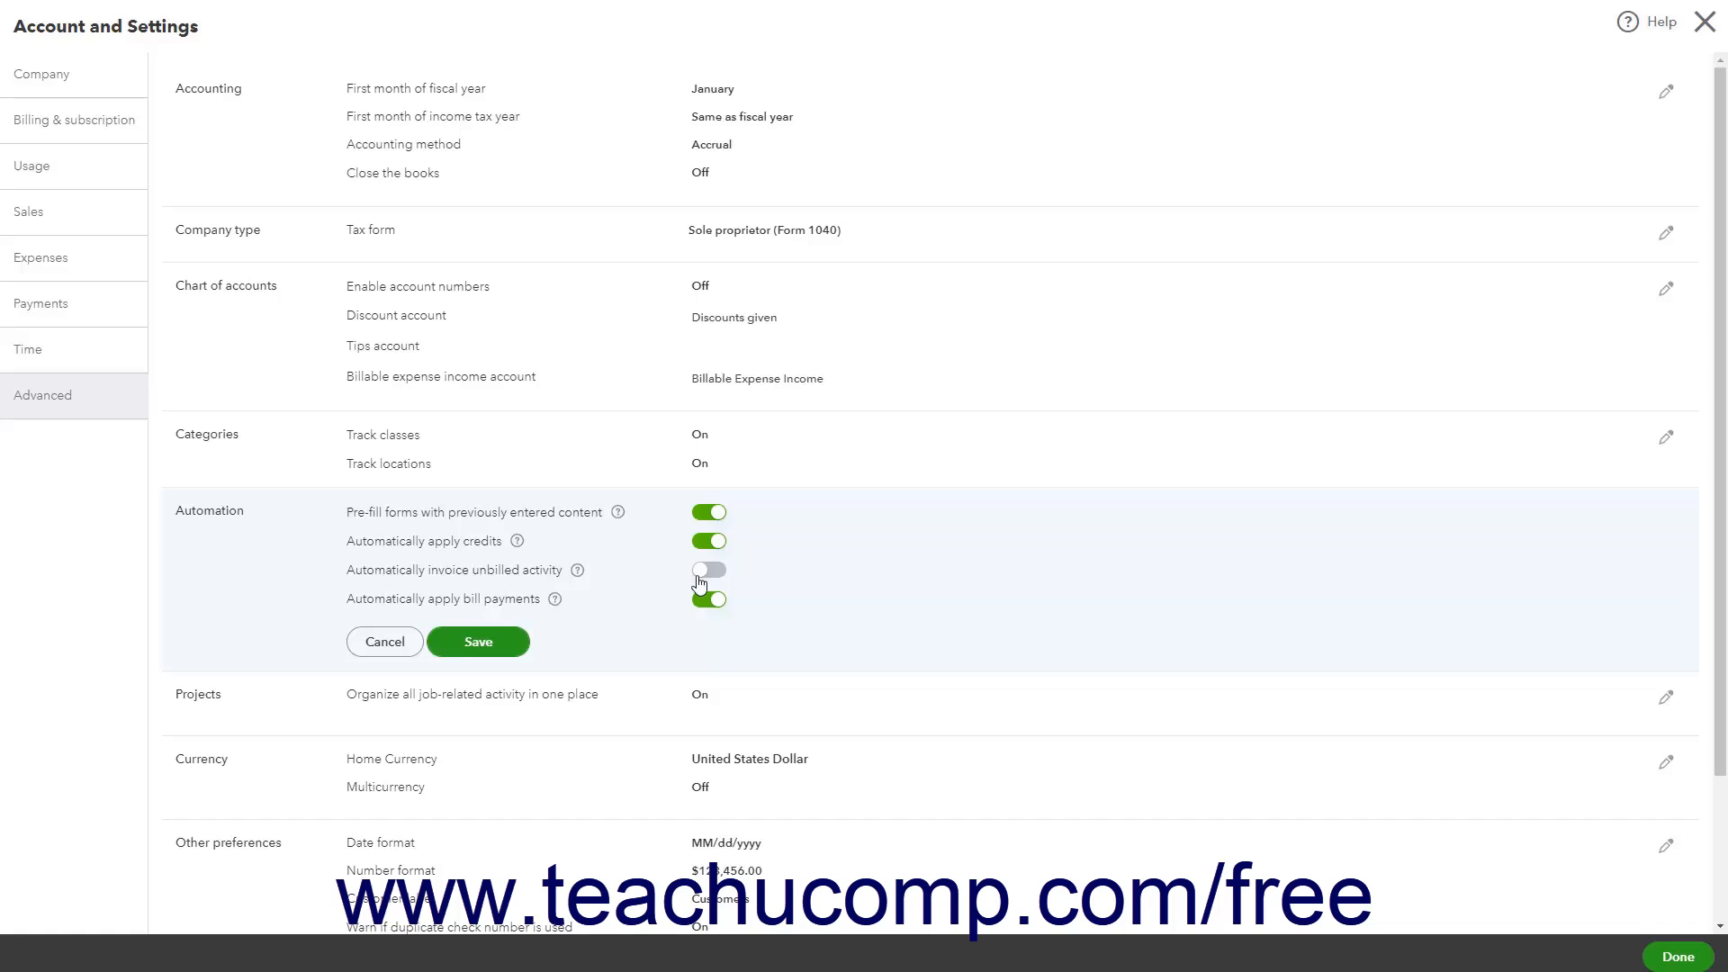
pyautogui.click(700, 578)
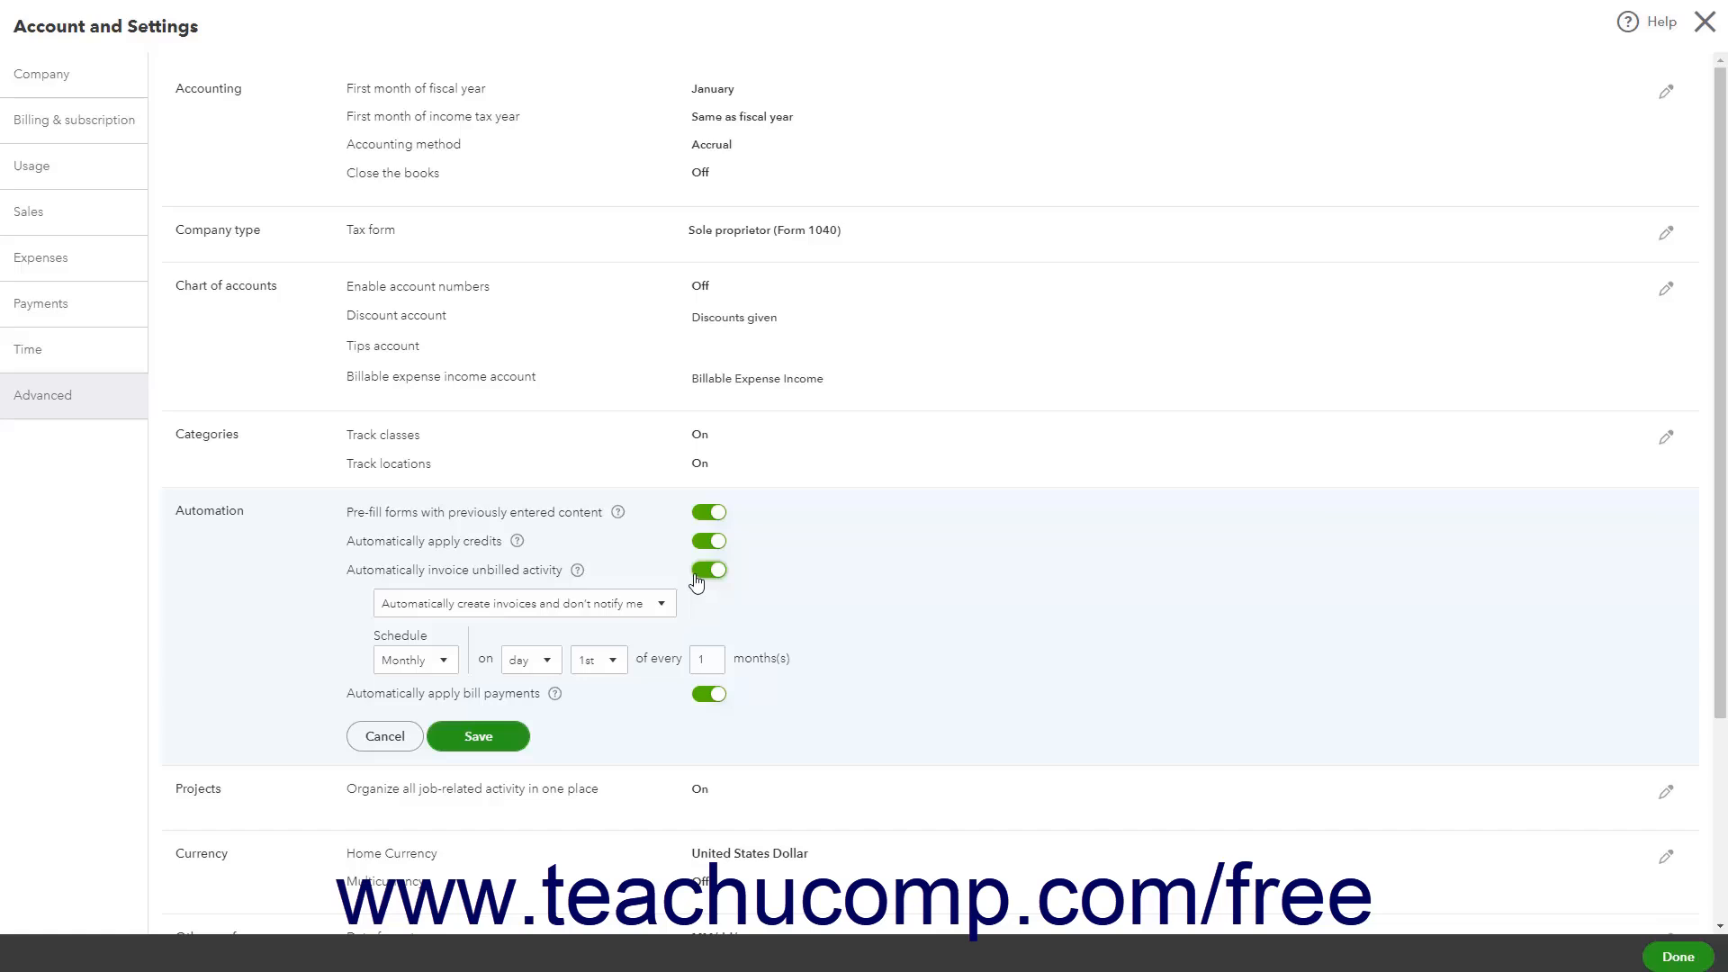
pyautogui.click(661, 606)
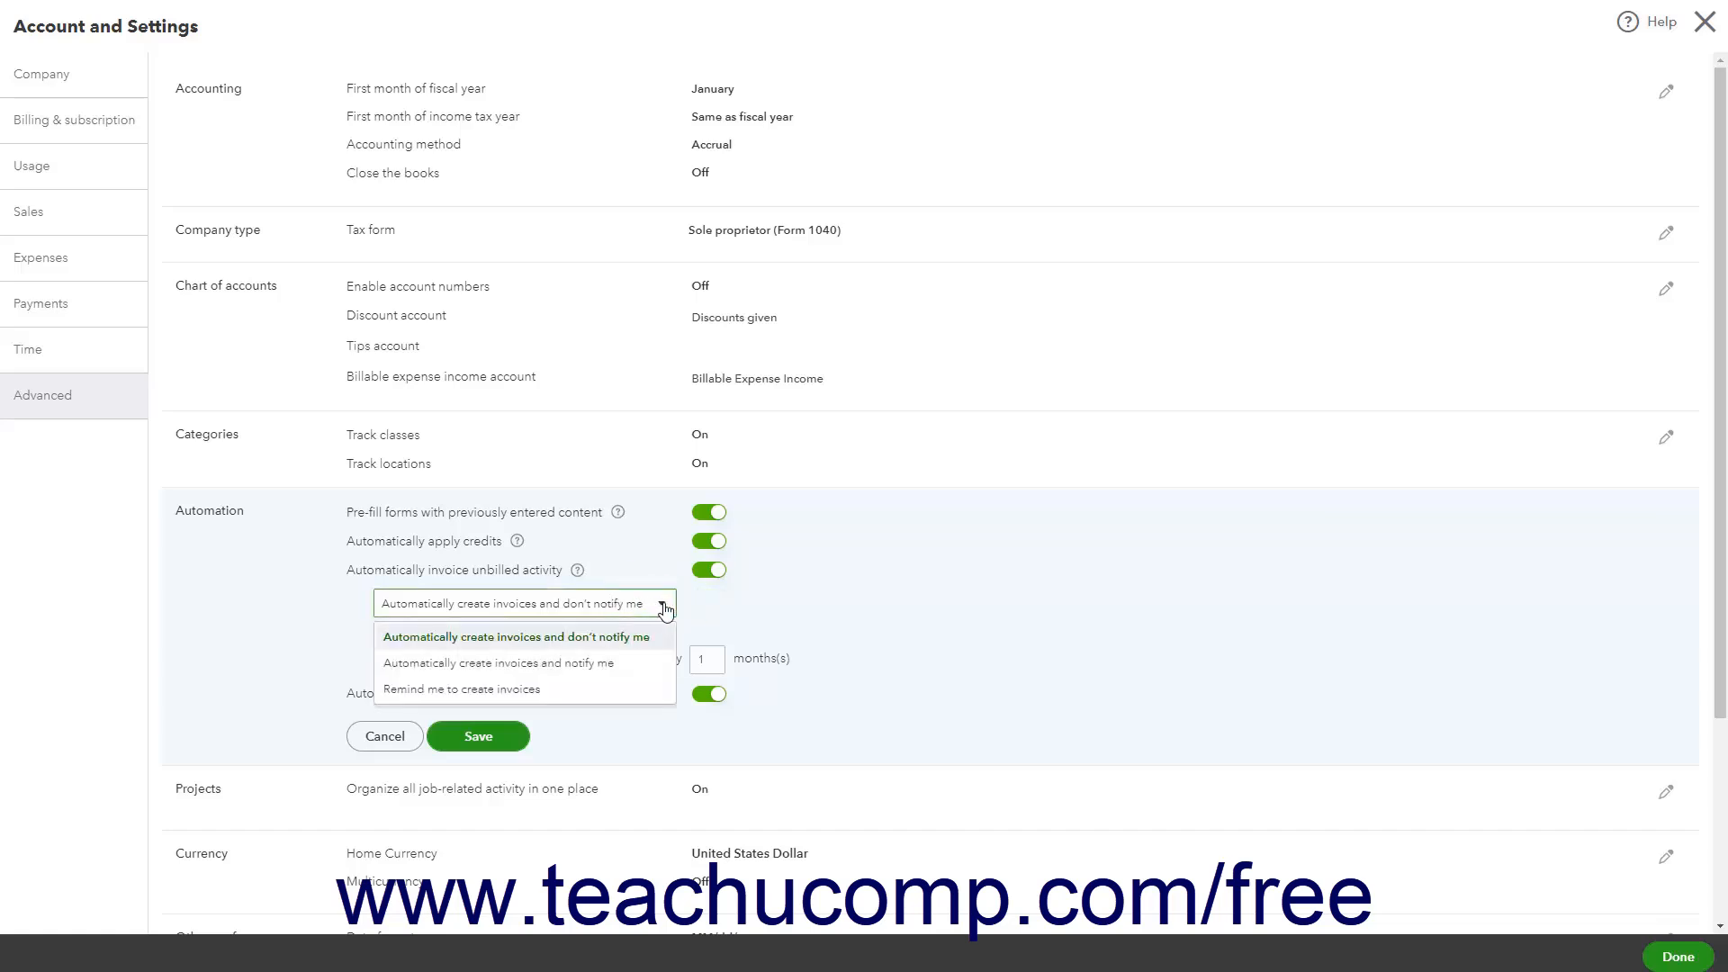
pyautogui.click(663, 608)
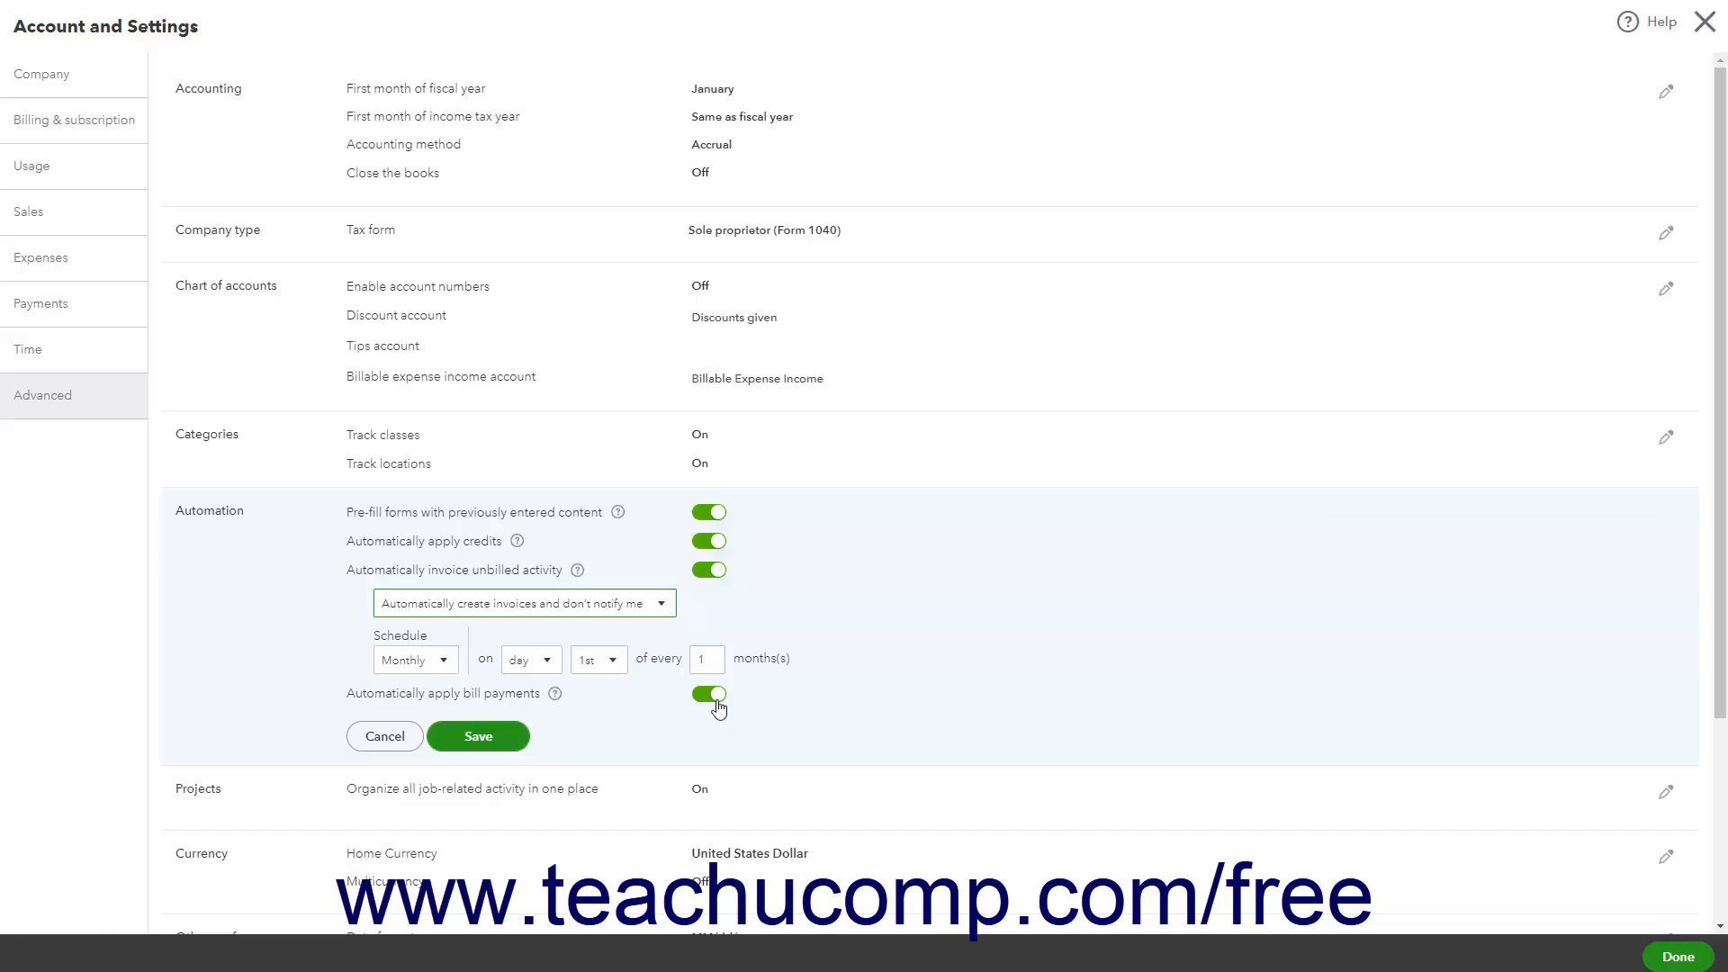
pyautogui.click(707, 570)
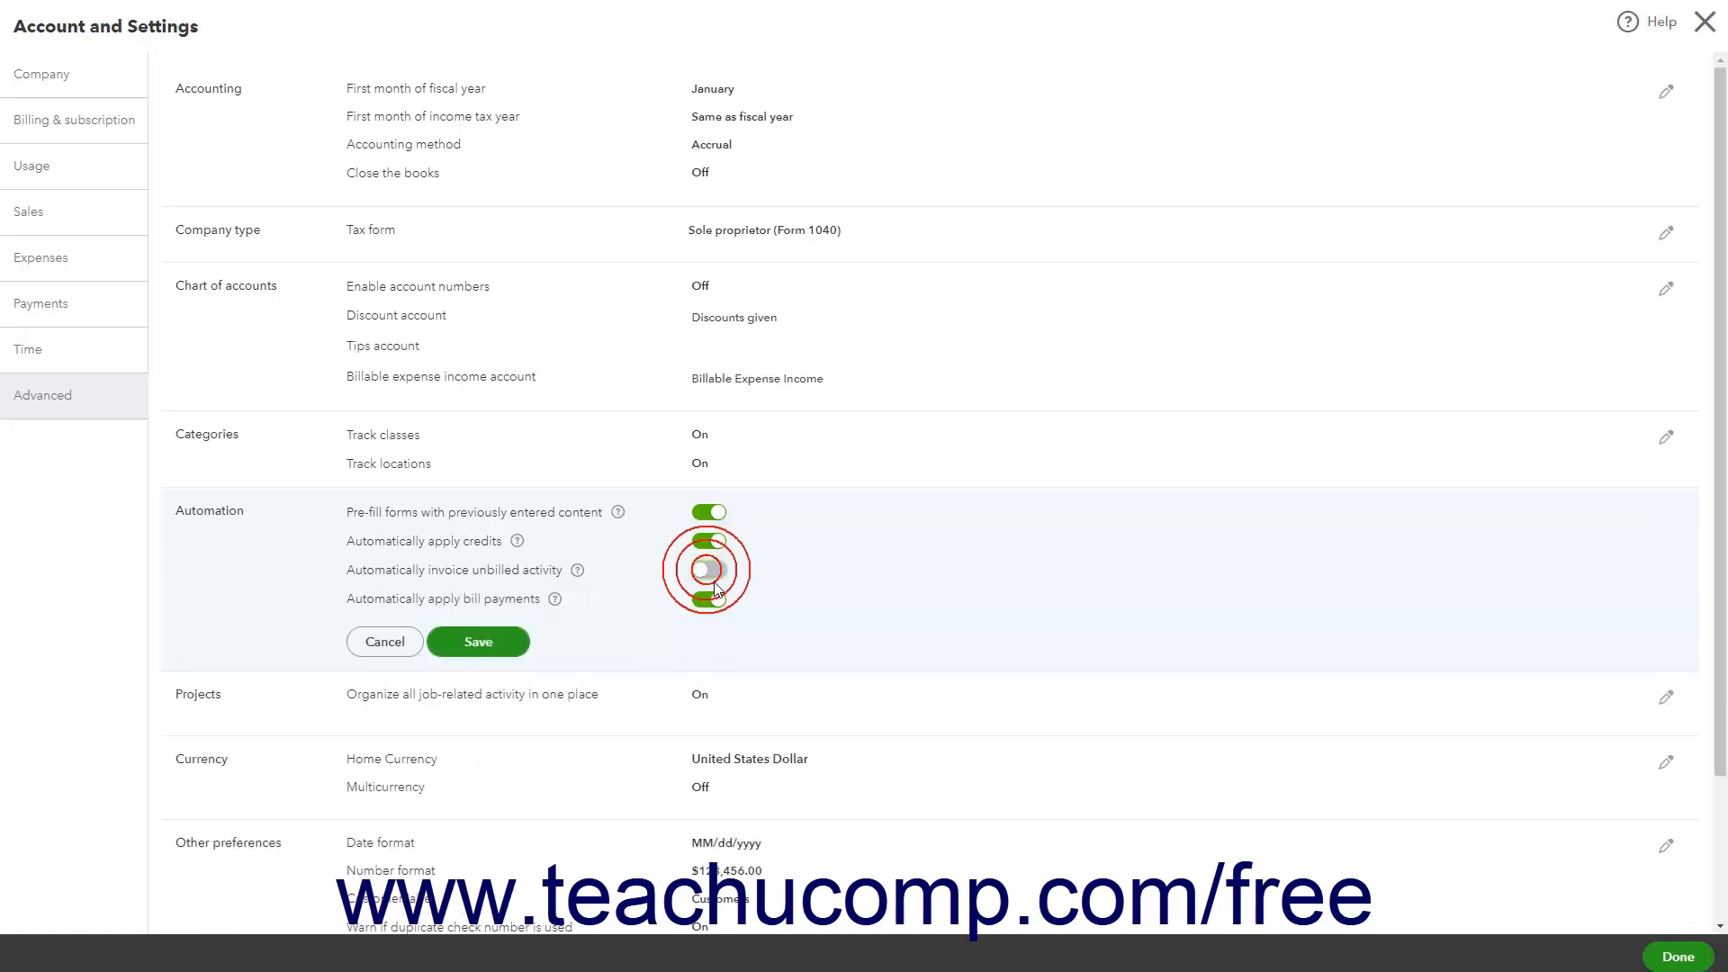
pyautogui.click(491, 656)
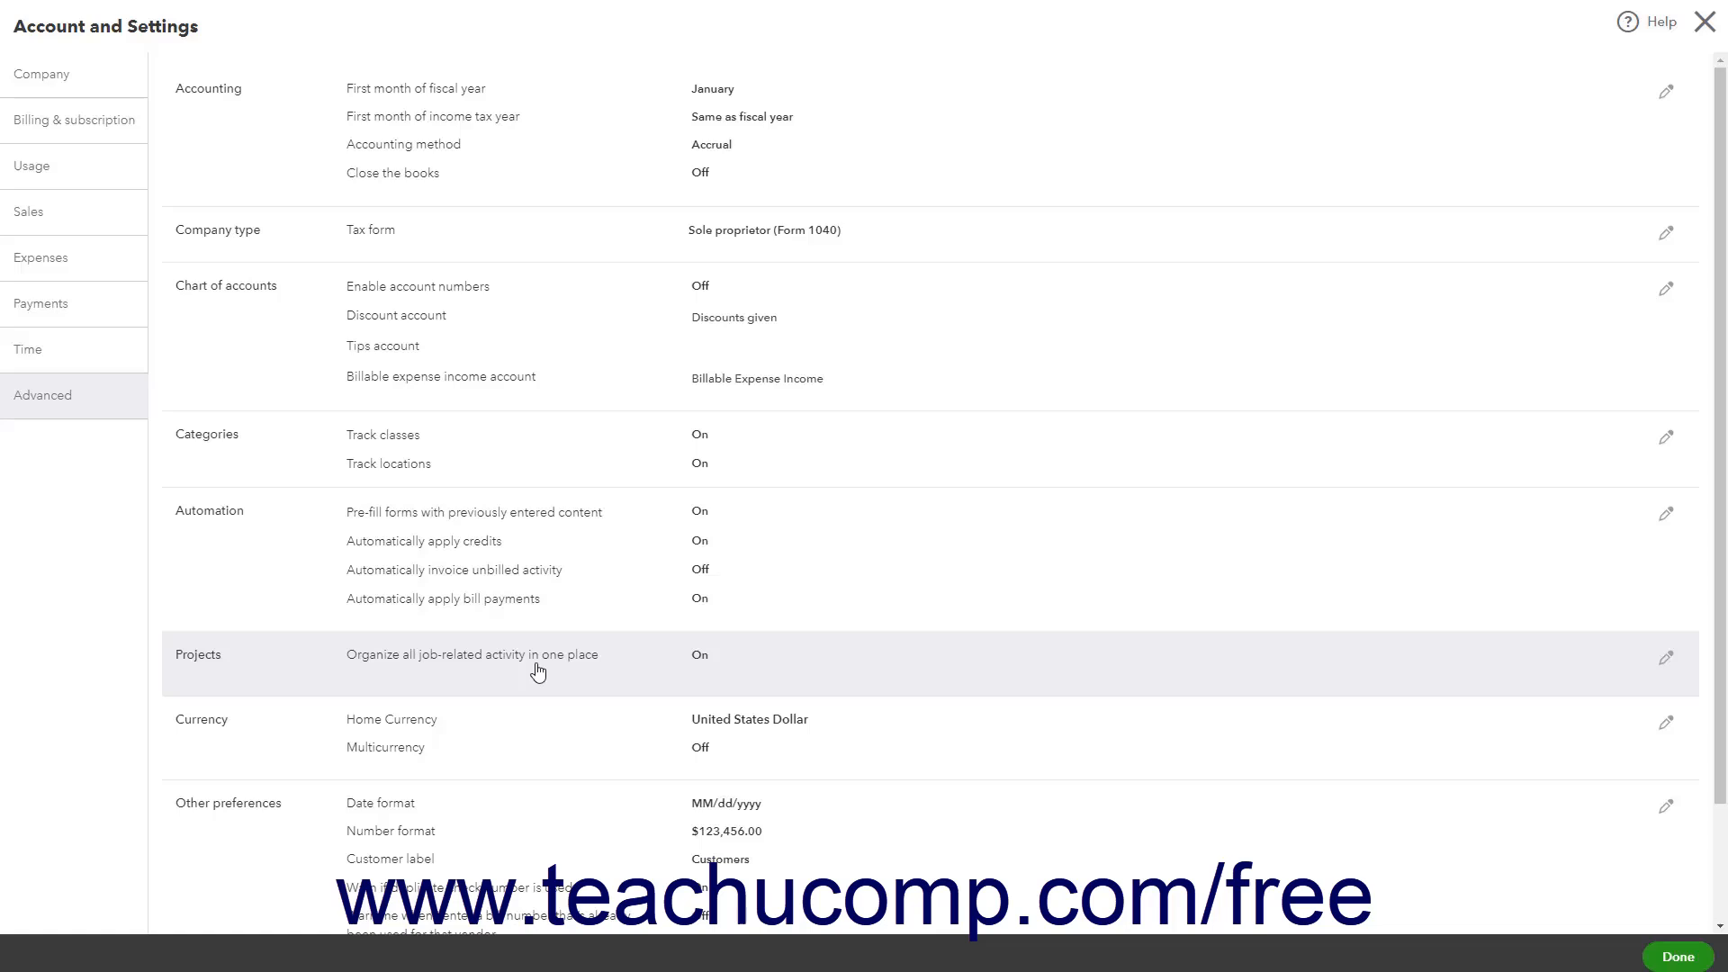
# Open the Projects setting and close it without changes
pyautogui.click(537, 670)
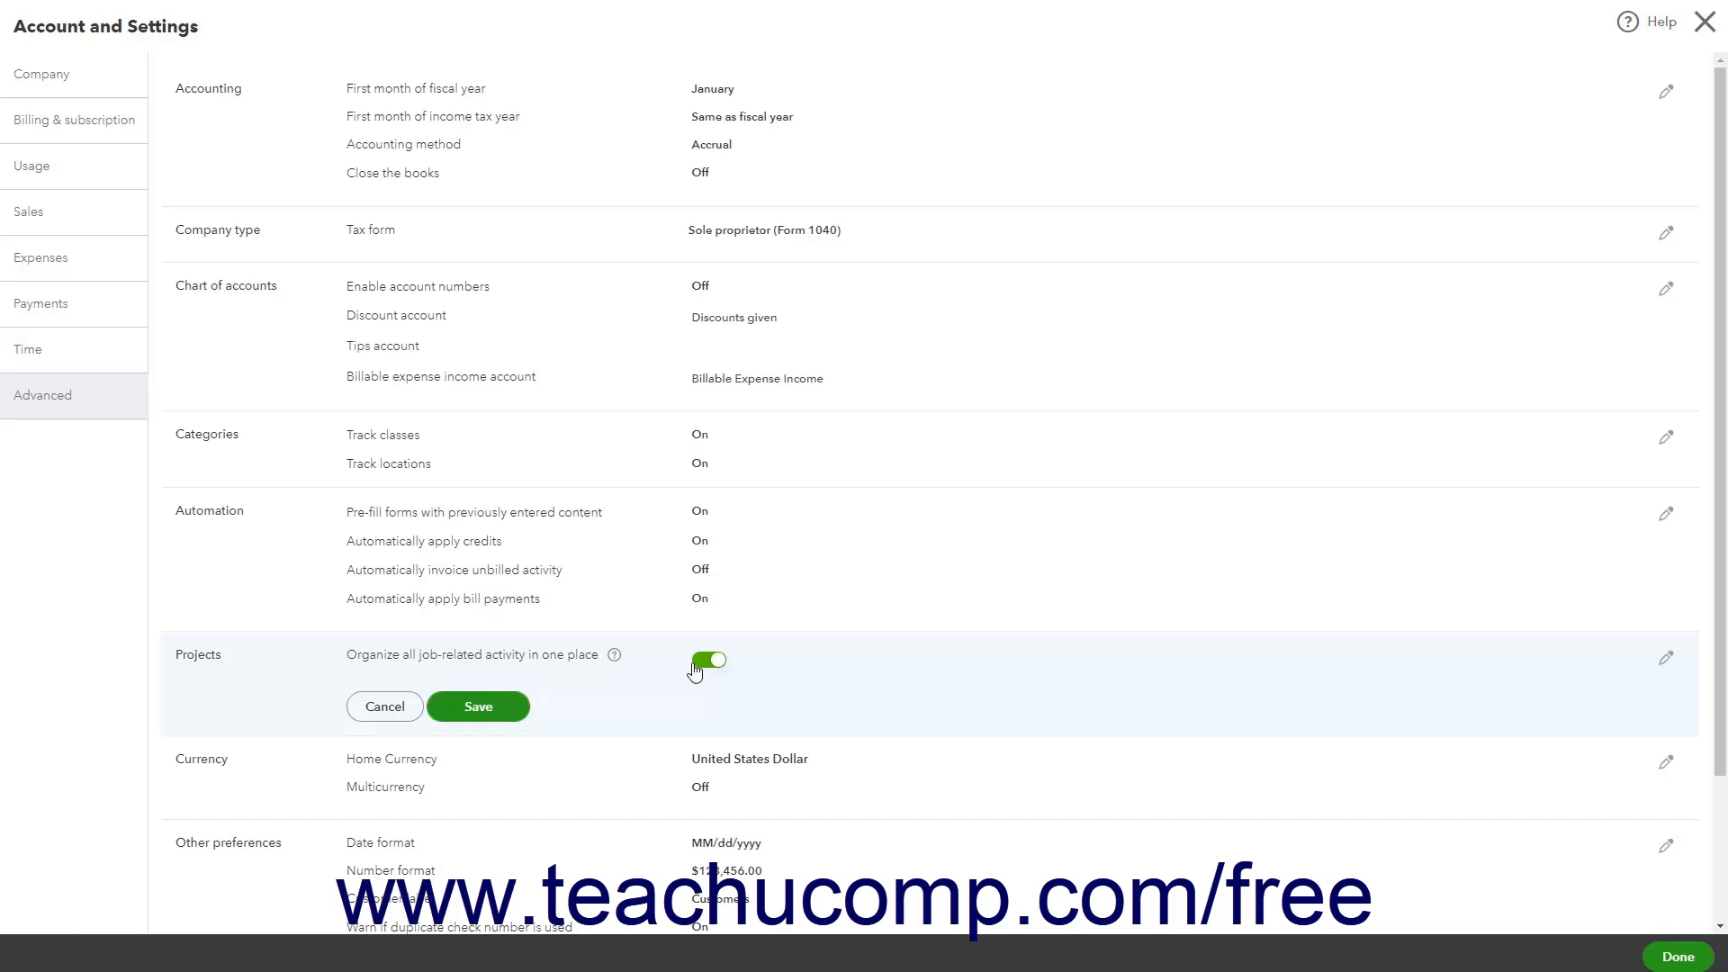
pyautogui.click(462, 702)
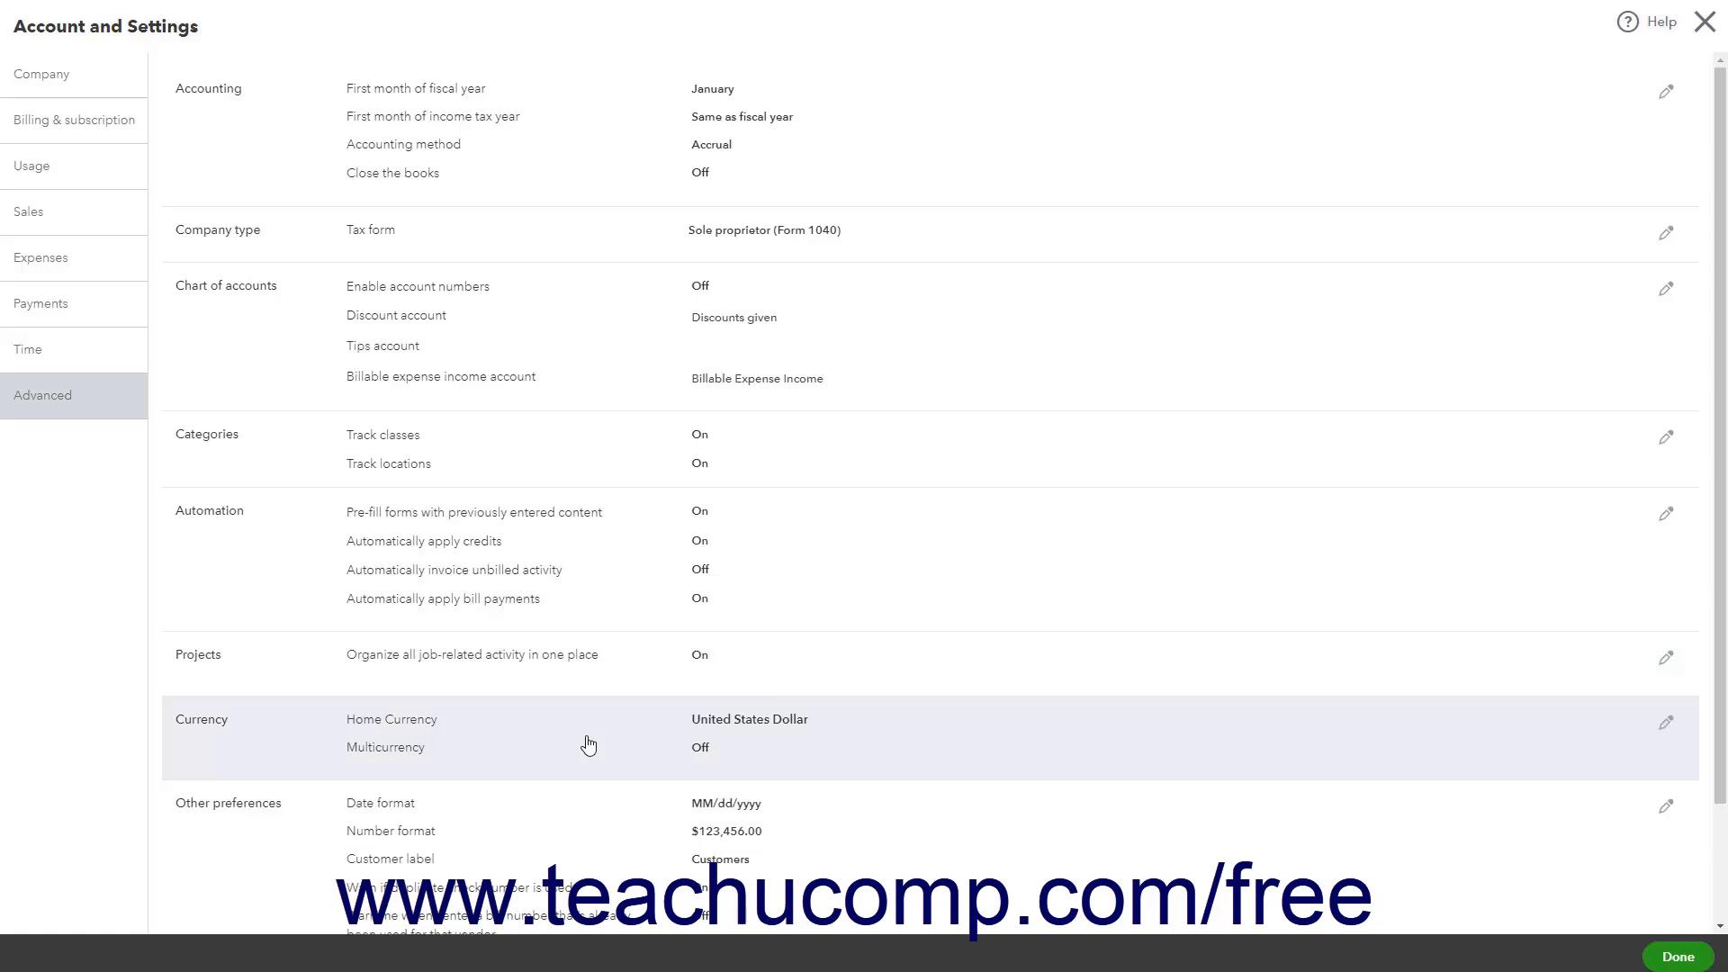
# Try turning on Multicurrency after viewing the home currency list and acknowledging it can't be undone, then cancel
pyautogui.click(588, 745)
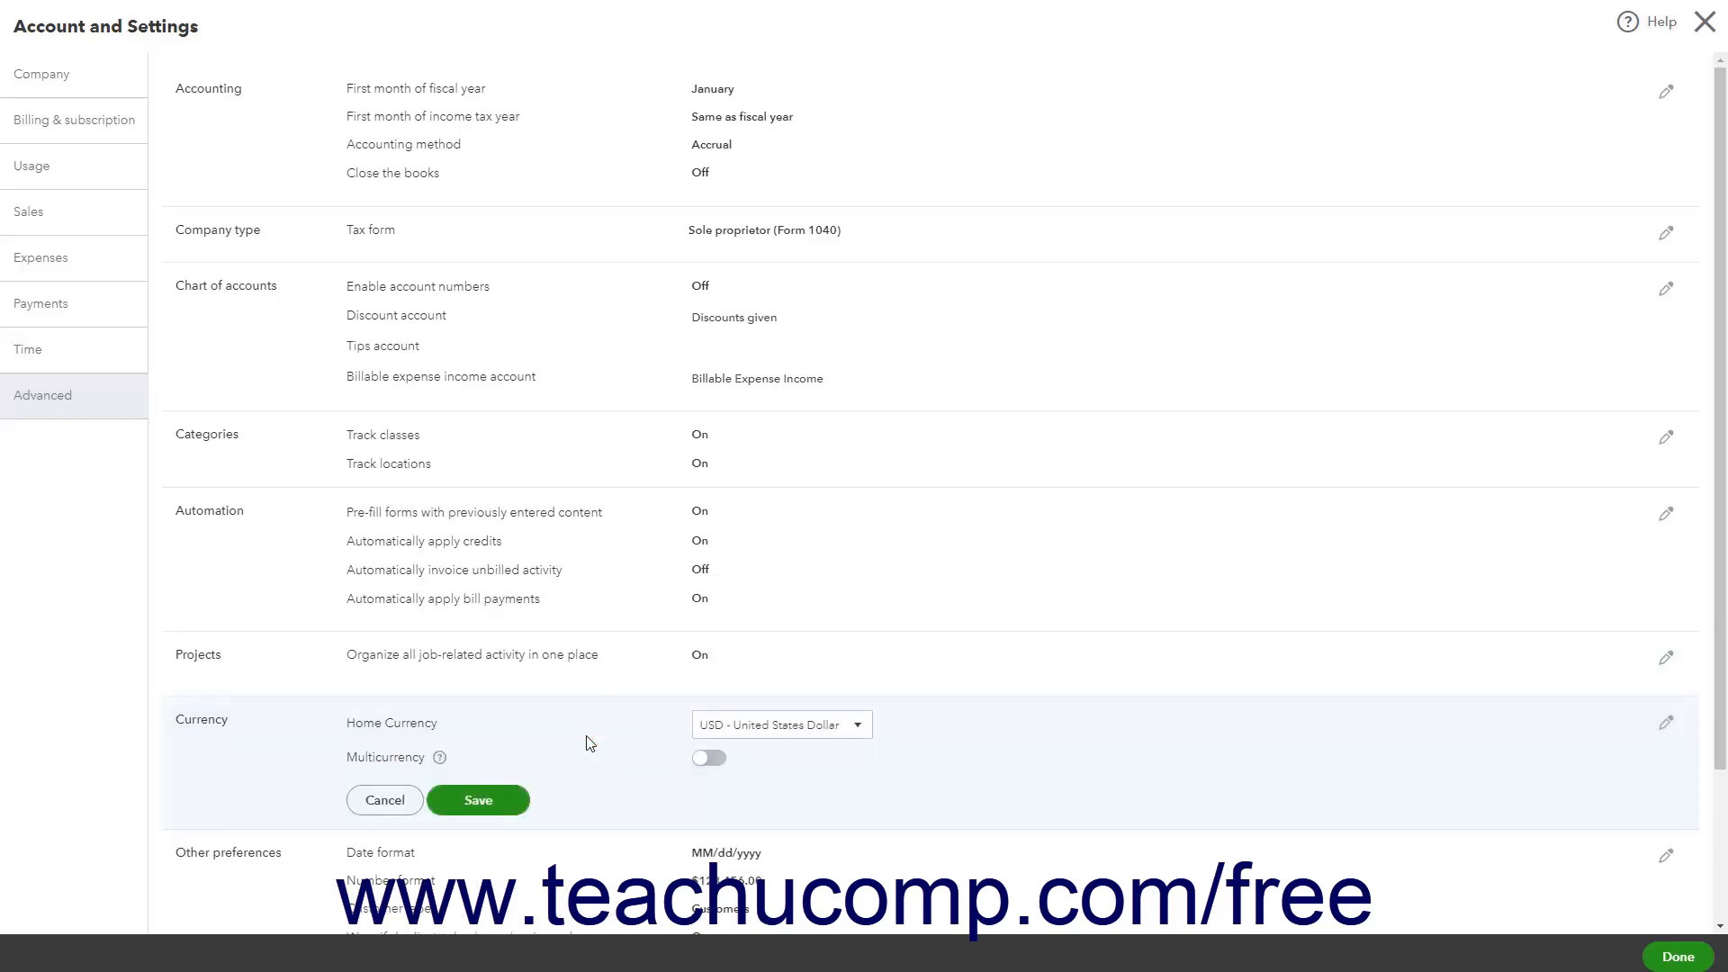
pyautogui.click(855, 731)
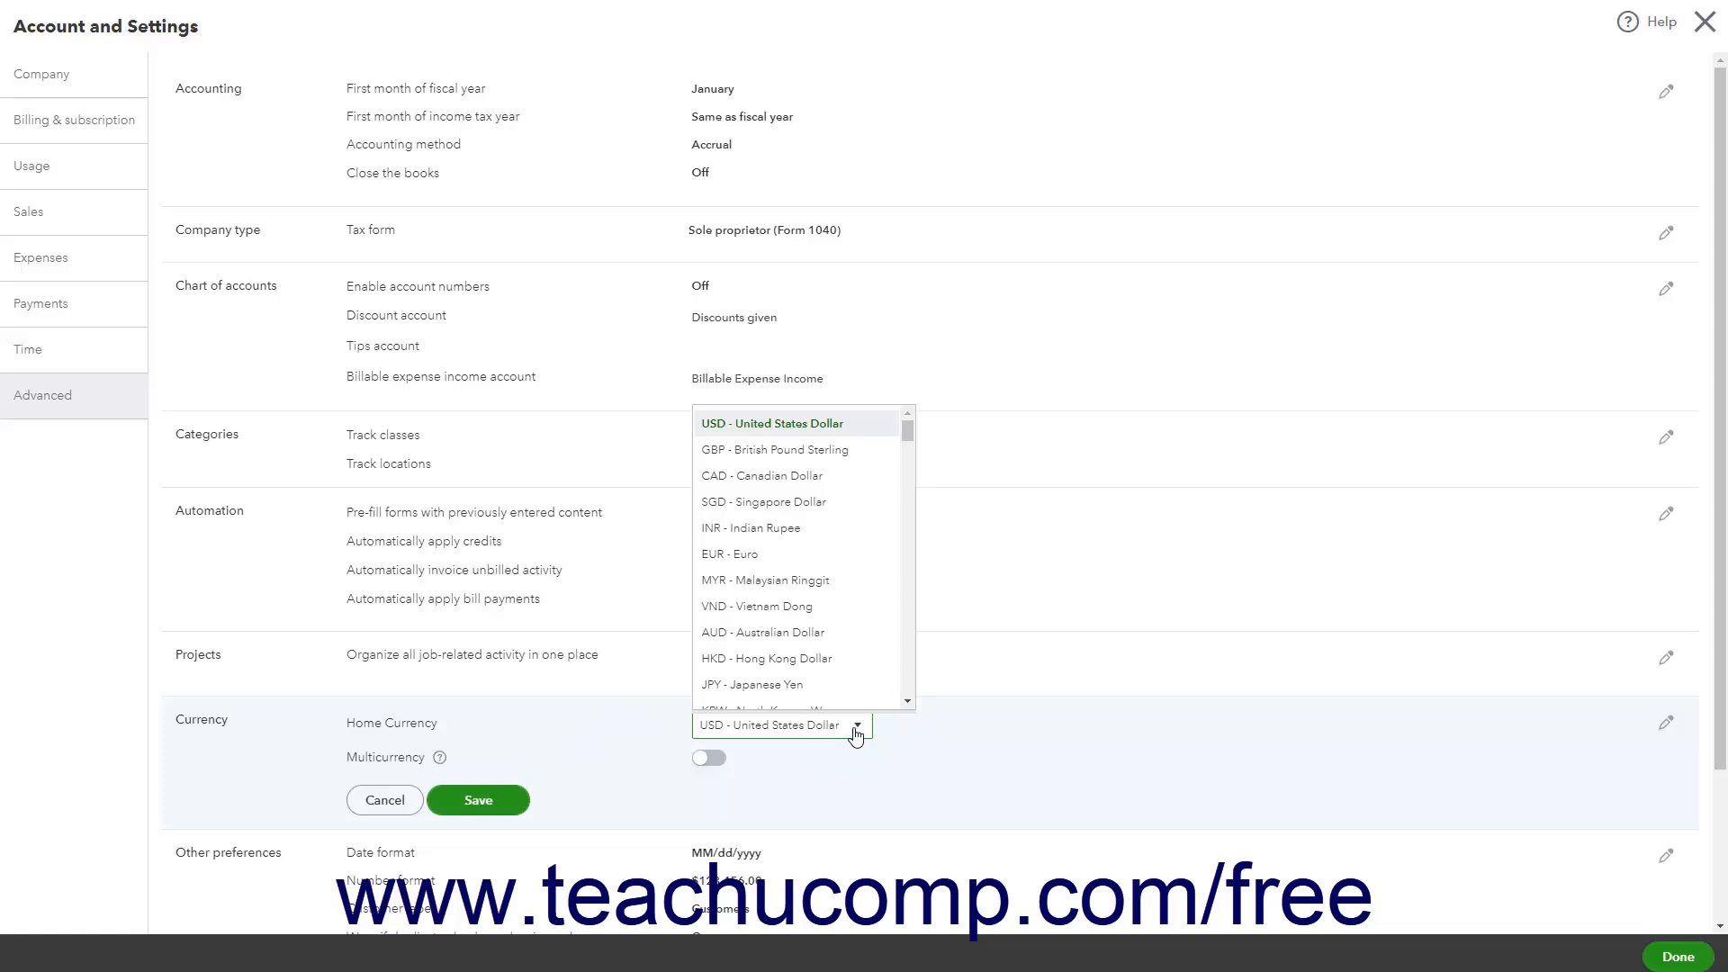
pyautogui.click(783, 768)
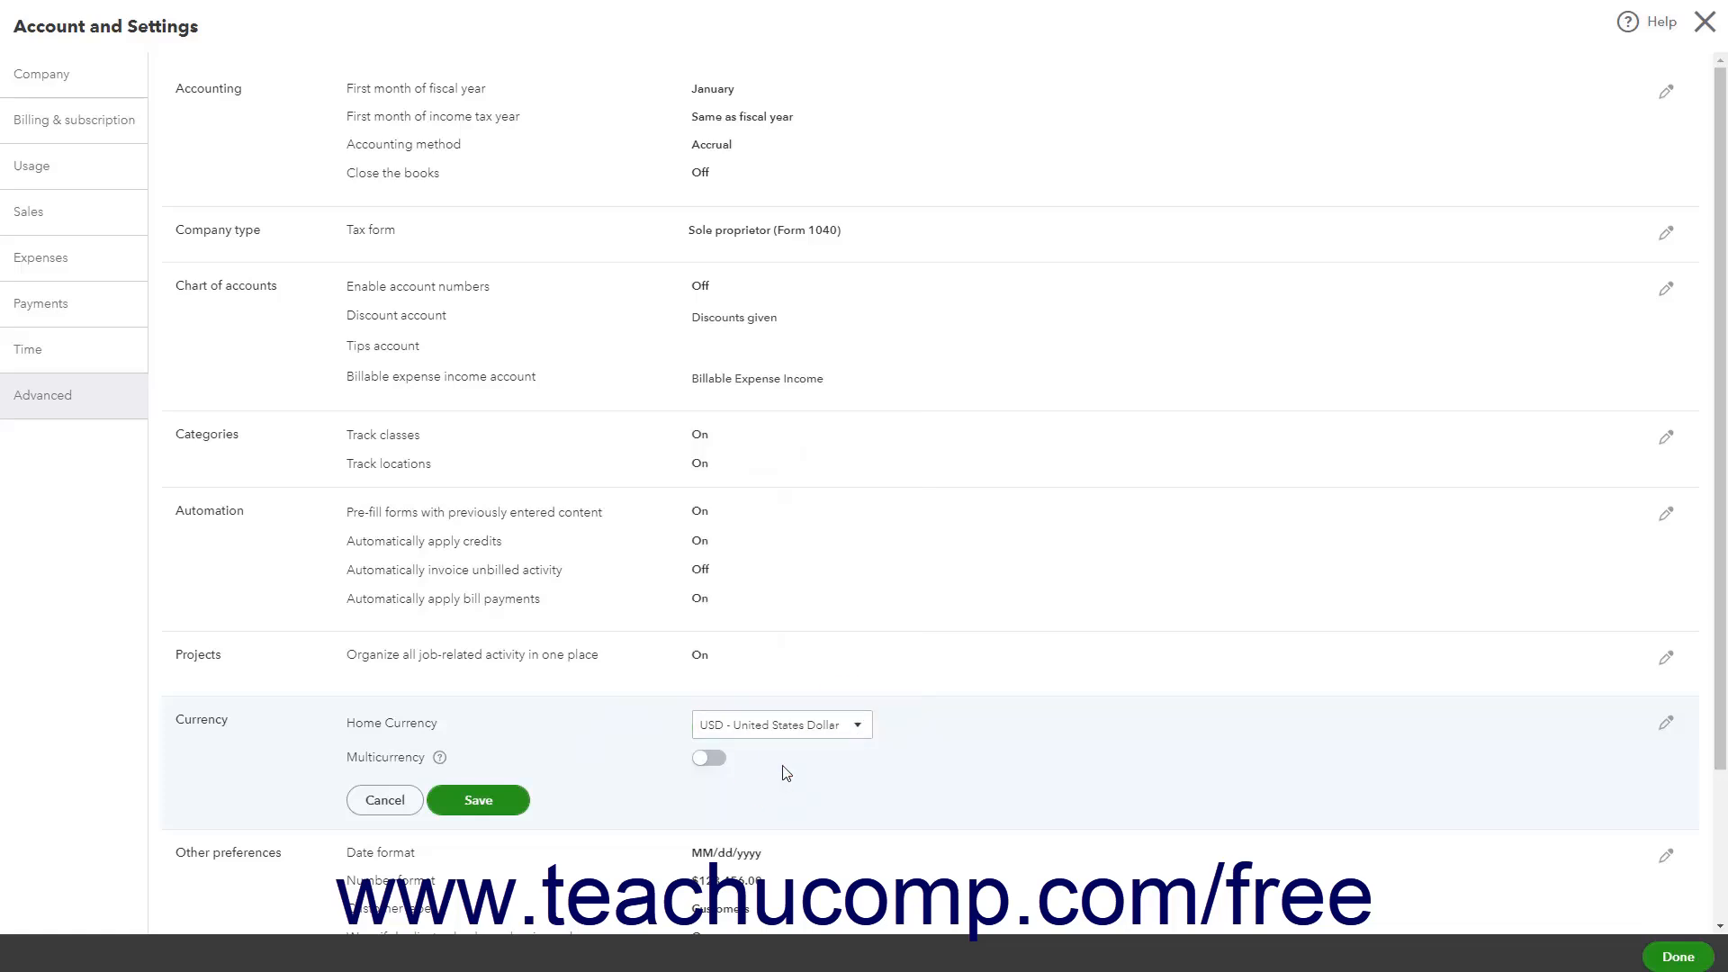
pyautogui.click(712, 760)
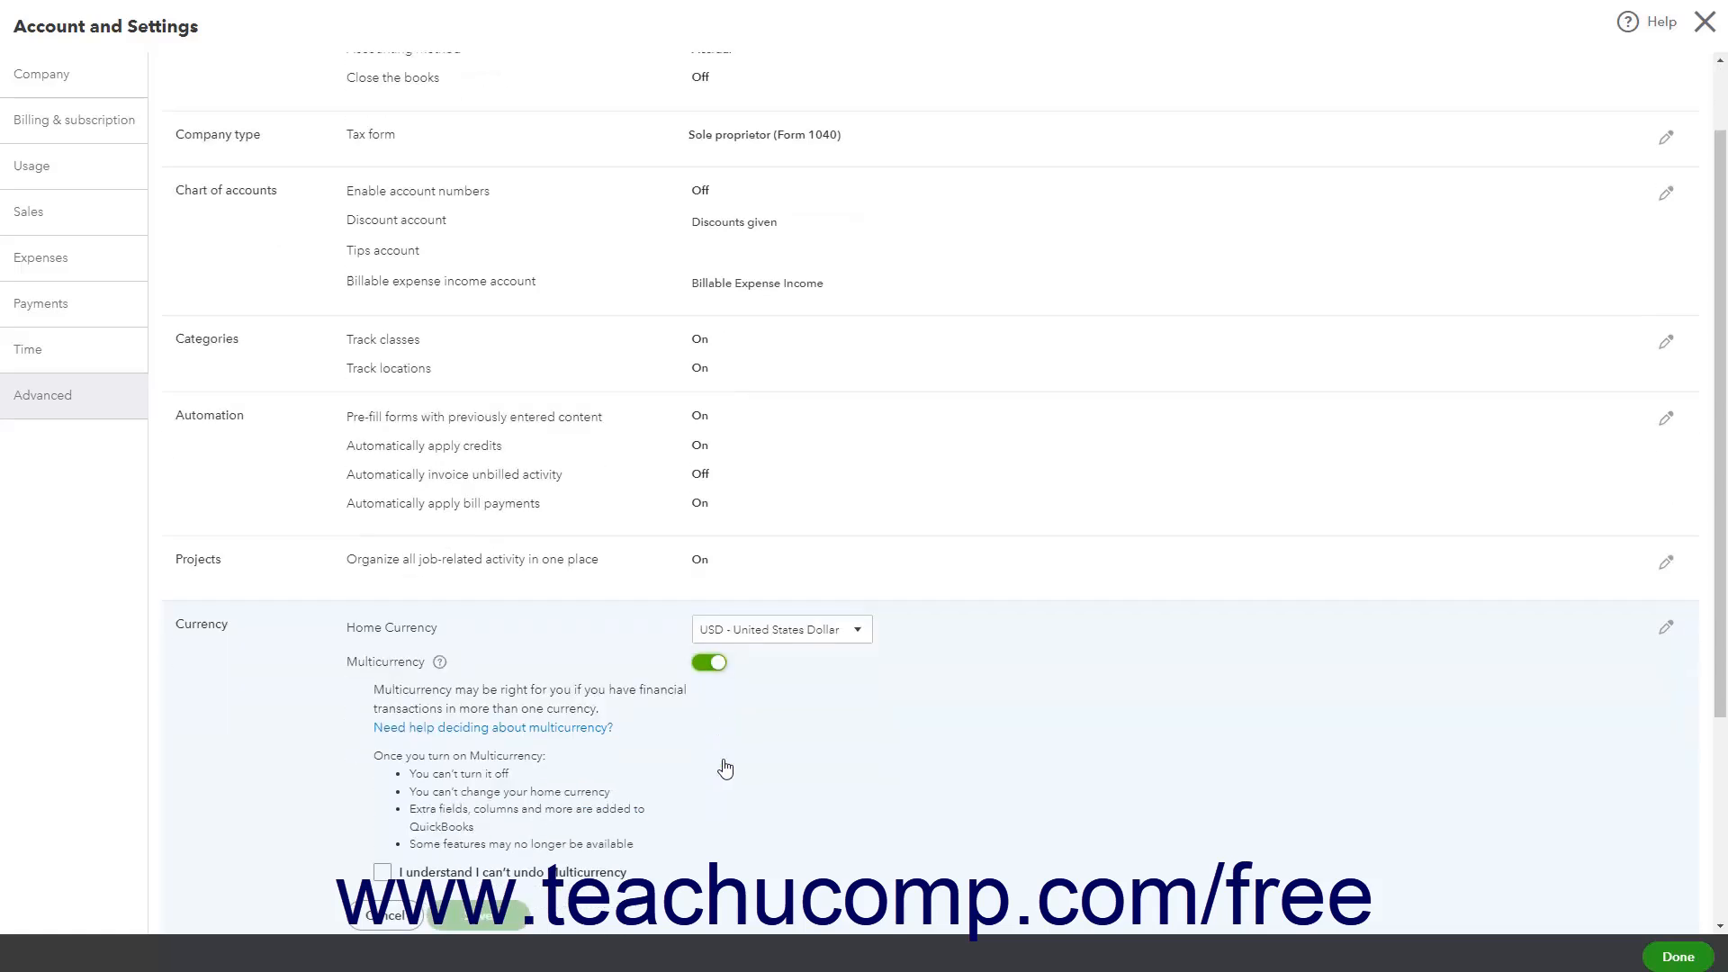
pyautogui.scroll(-3, 725, 768)
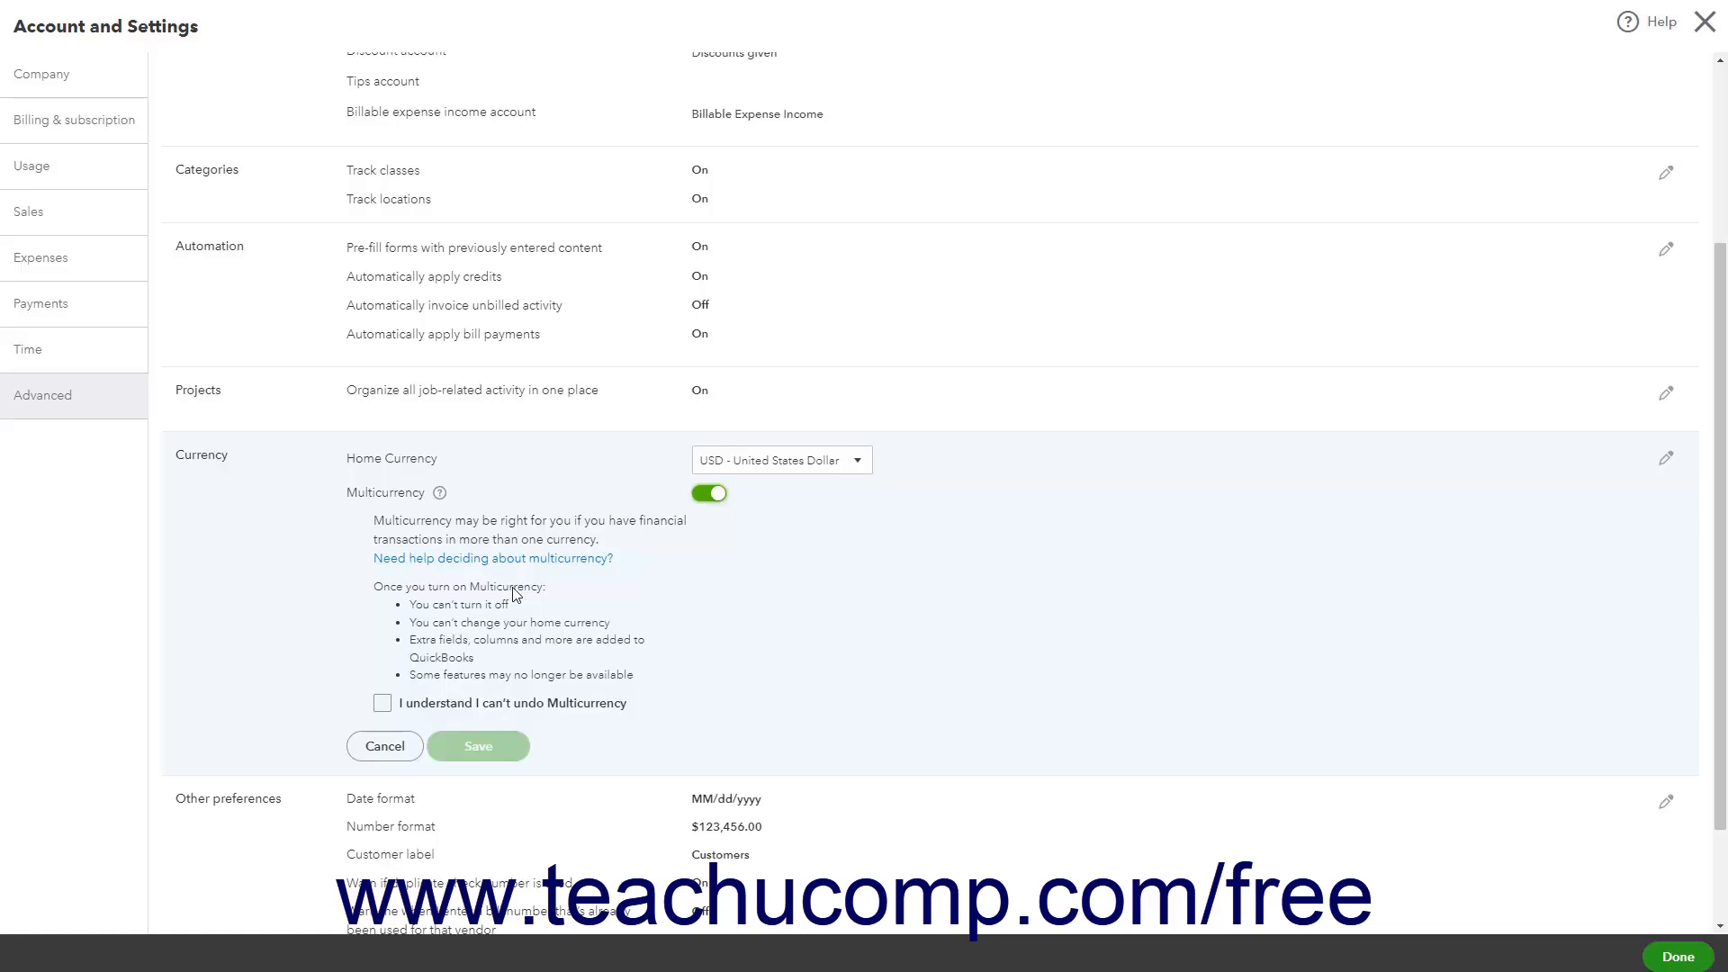
pyautogui.click(381, 703)
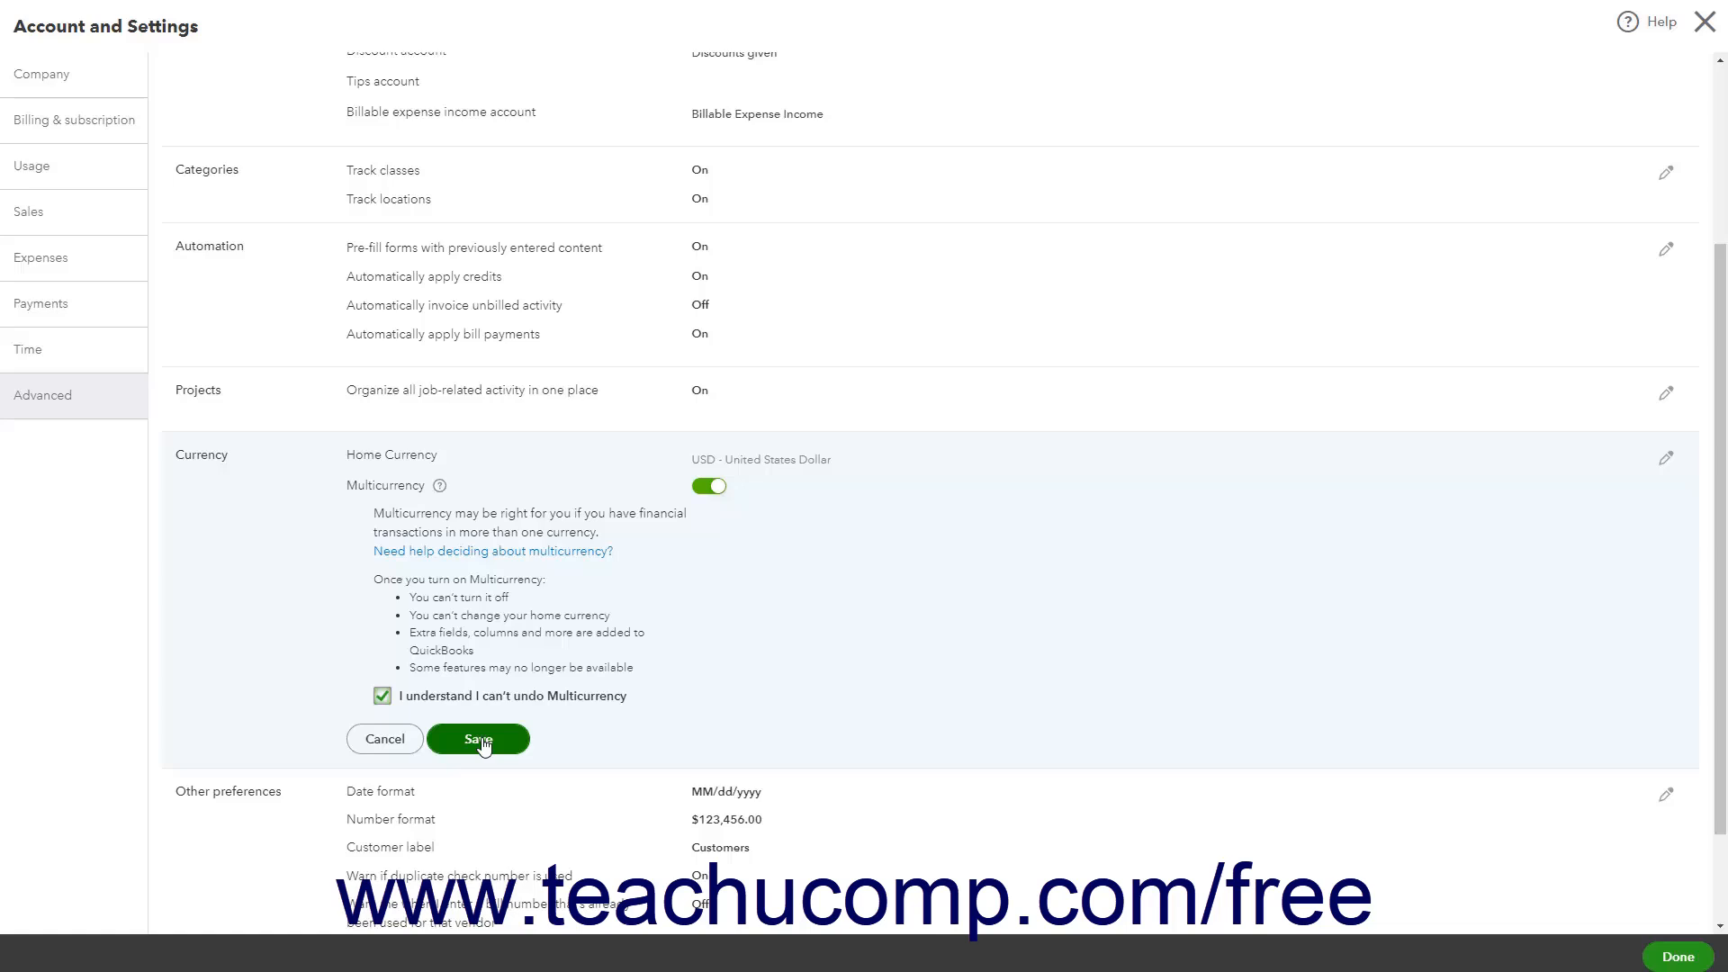
pyautogui.click(383, 738)
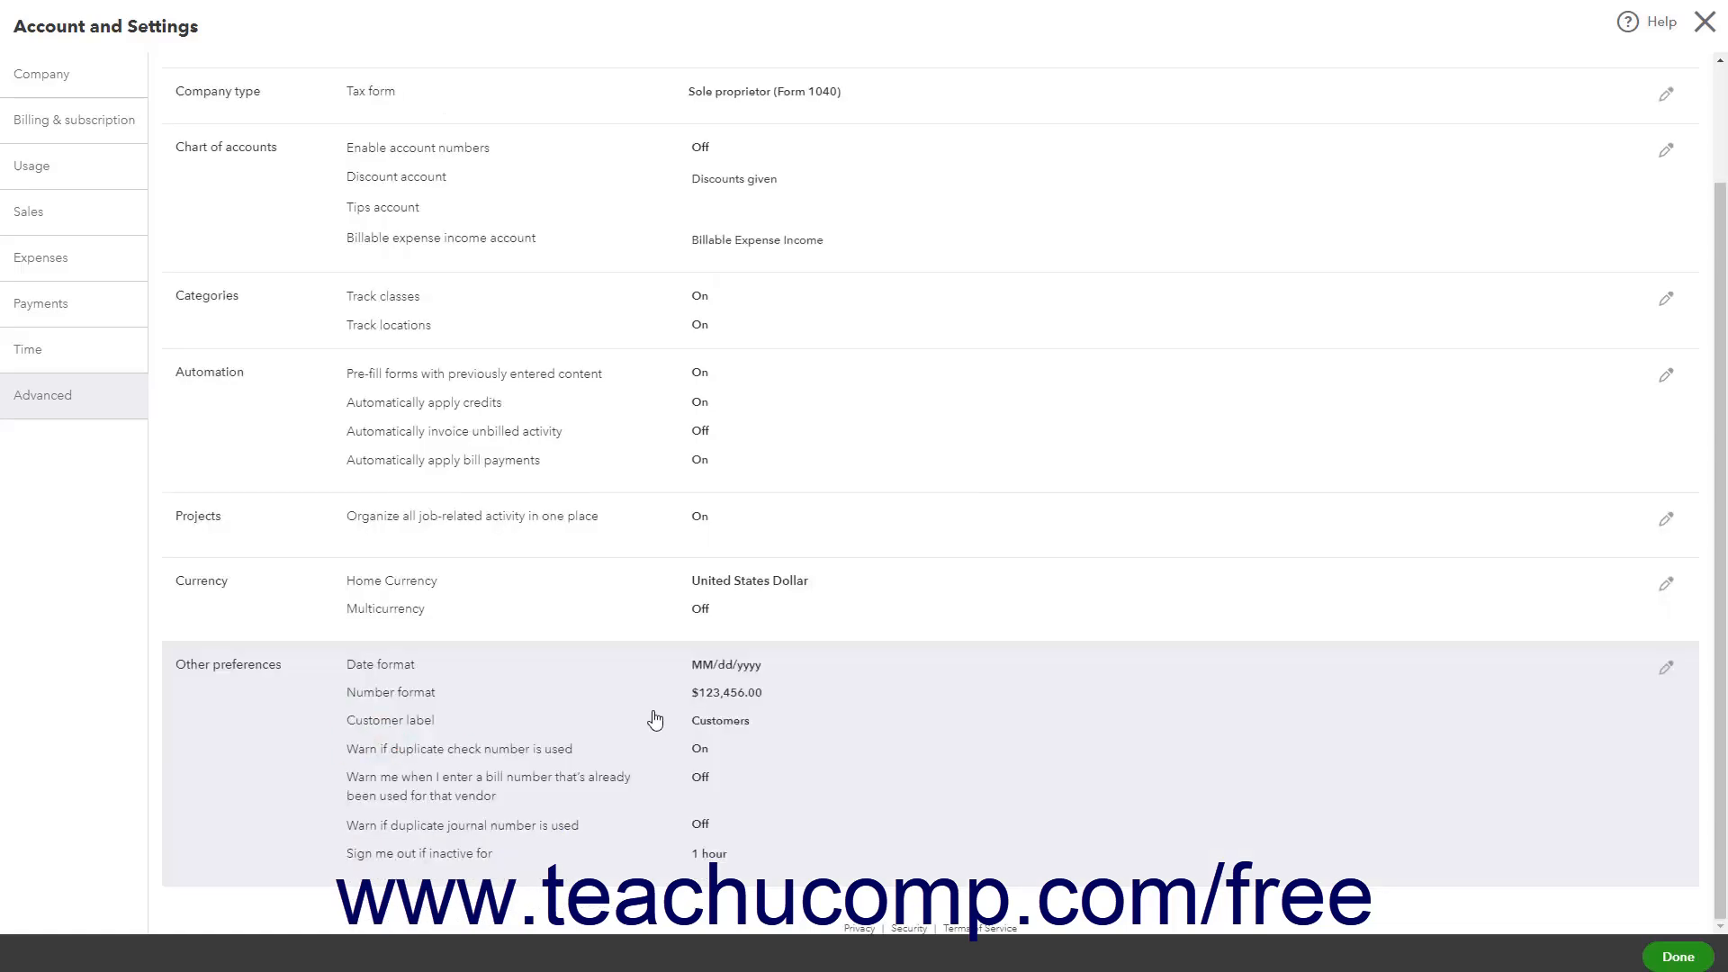
# Examine the Date format, Number format and Customer label options in Other preferences
pyautogui.click(548, 717)
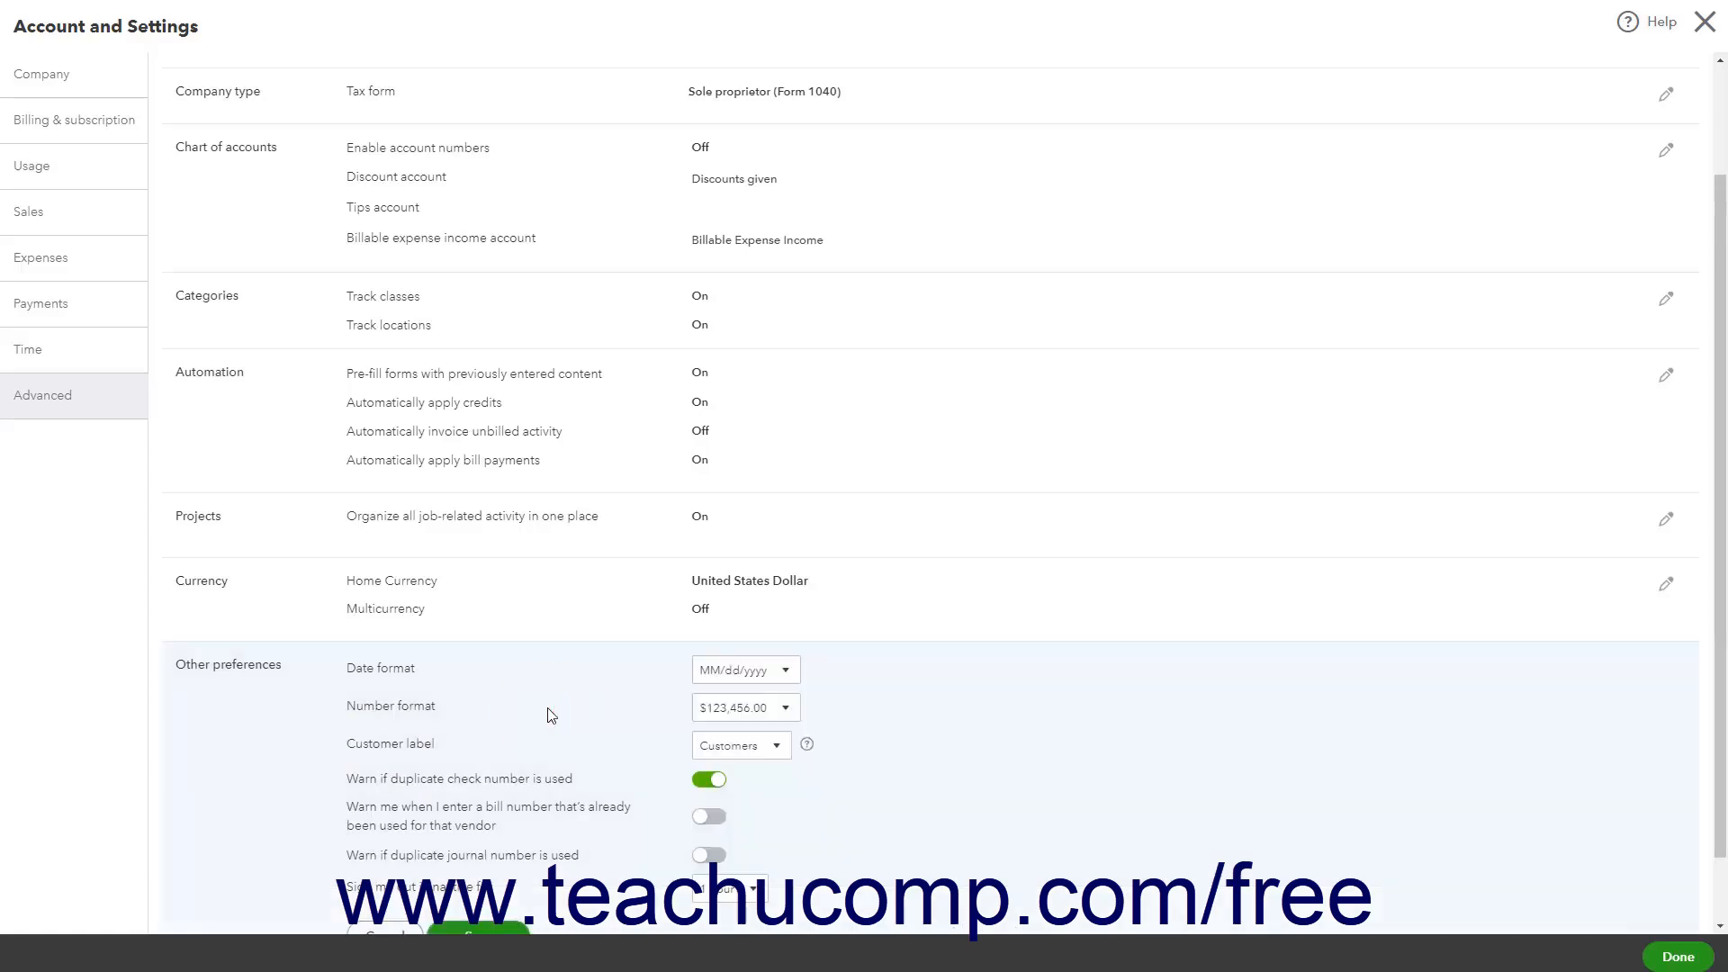
pyautogui.scroll(-1, 557, 716)
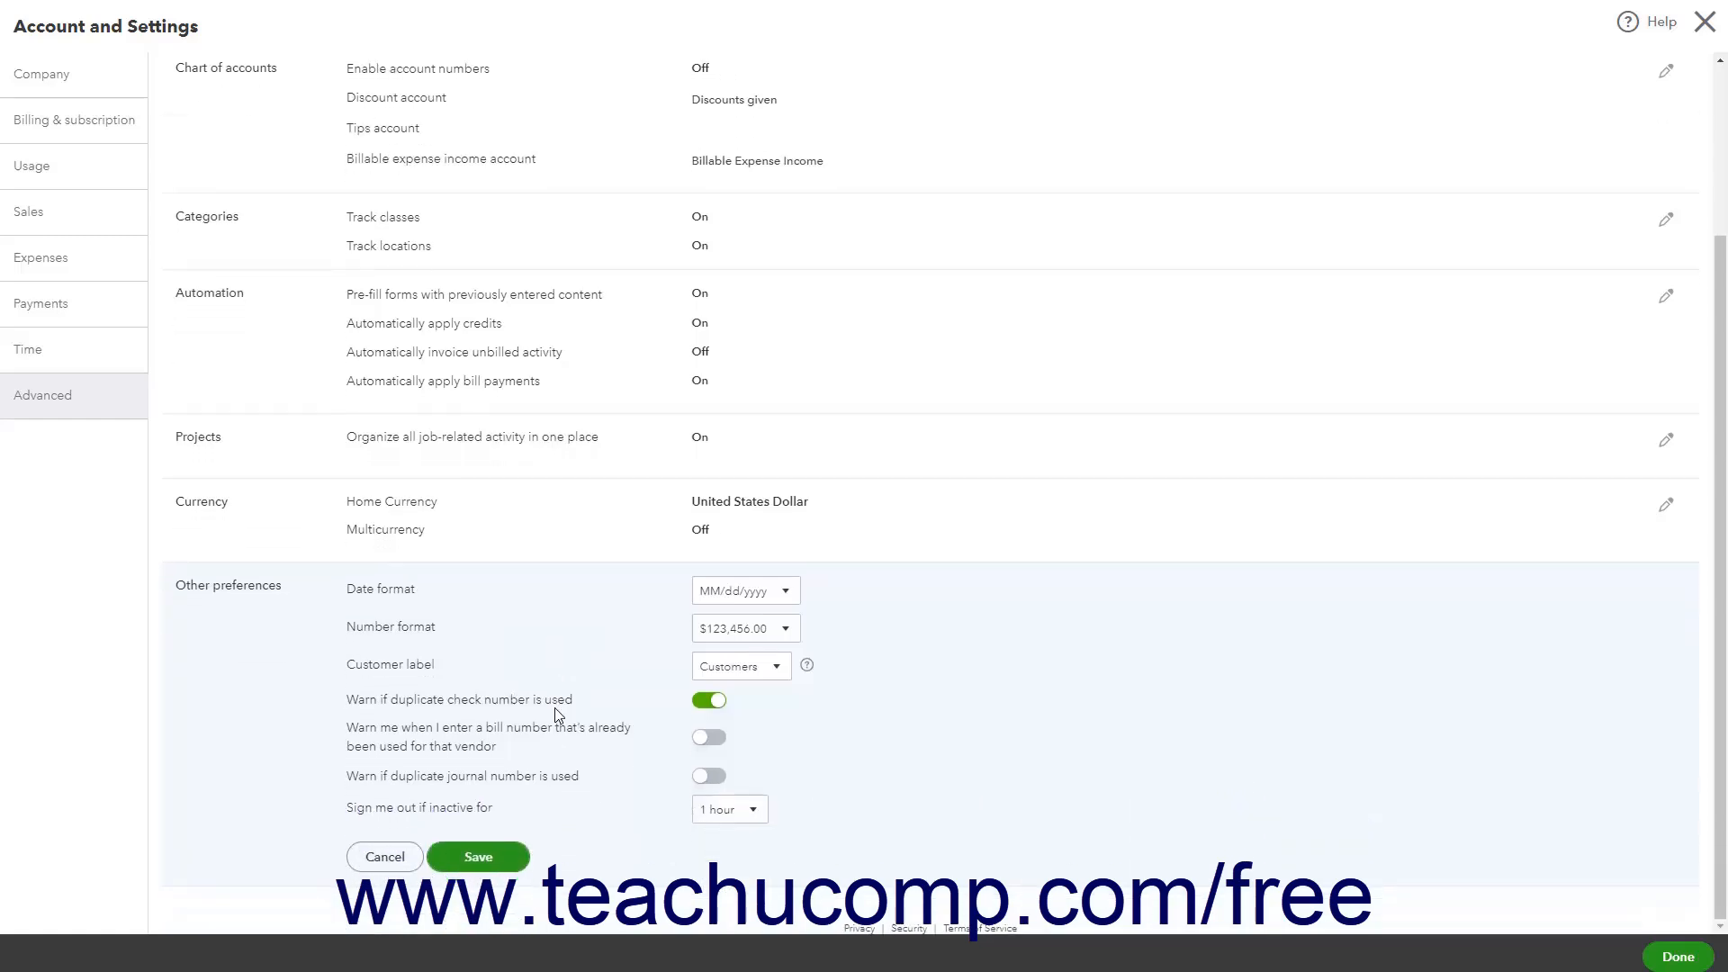
pyautogui.click(787, 592)
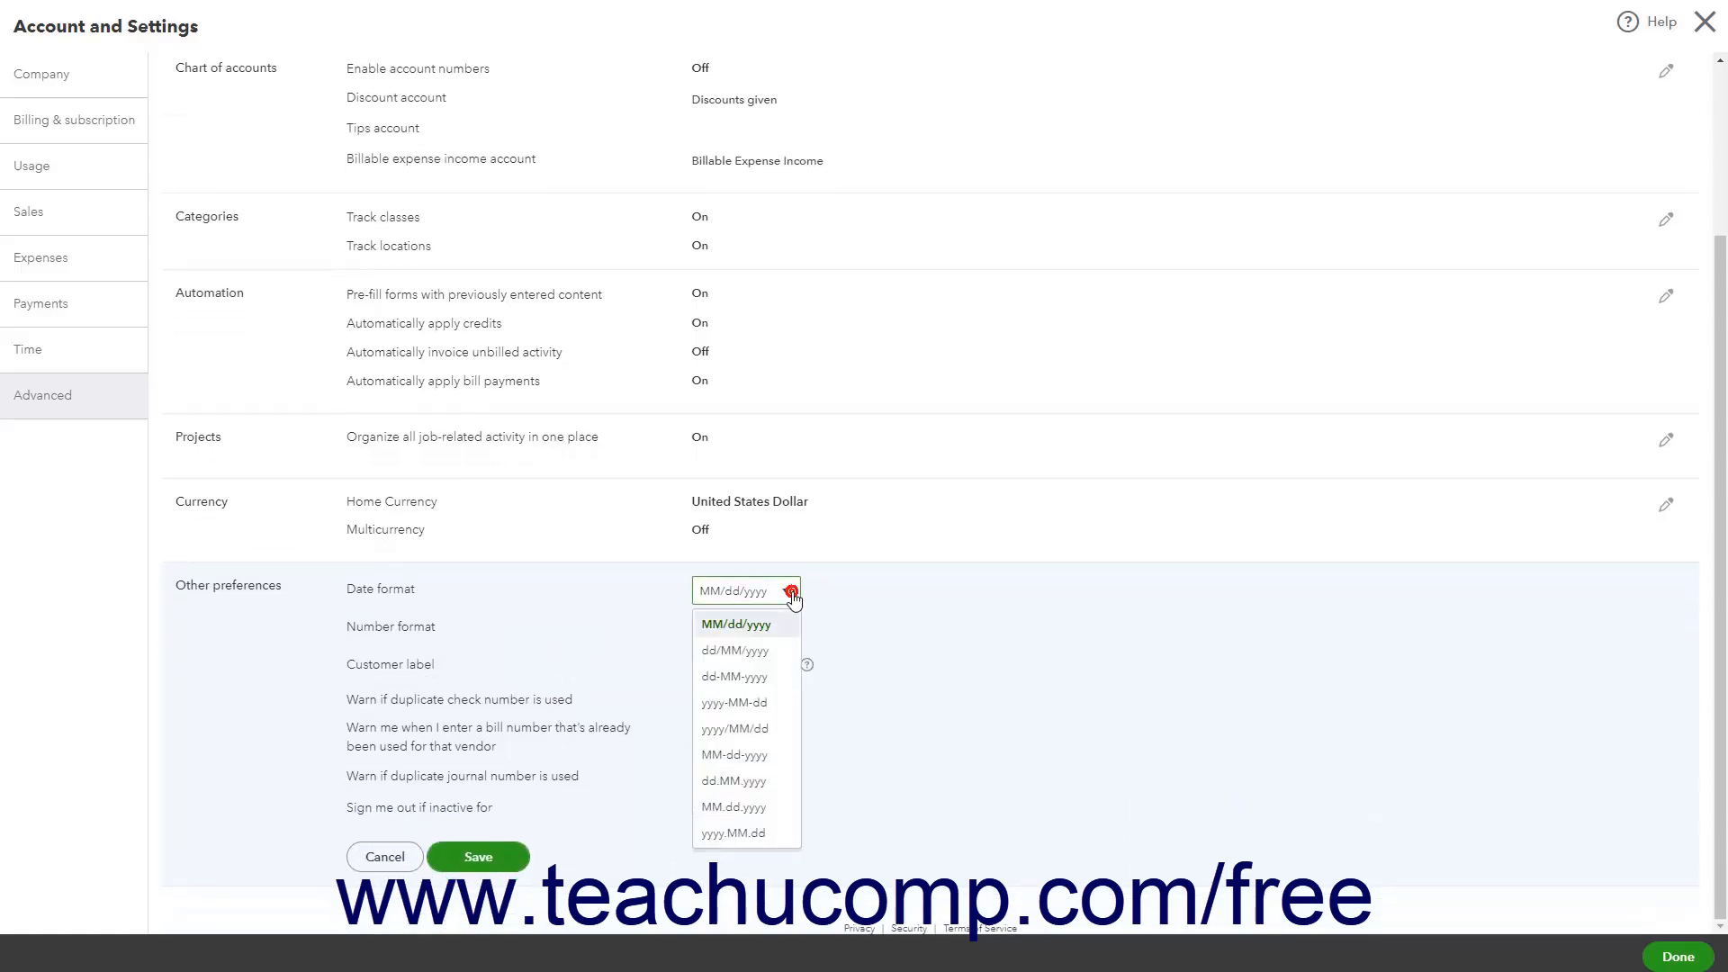
pyautogui.click(793, 599)
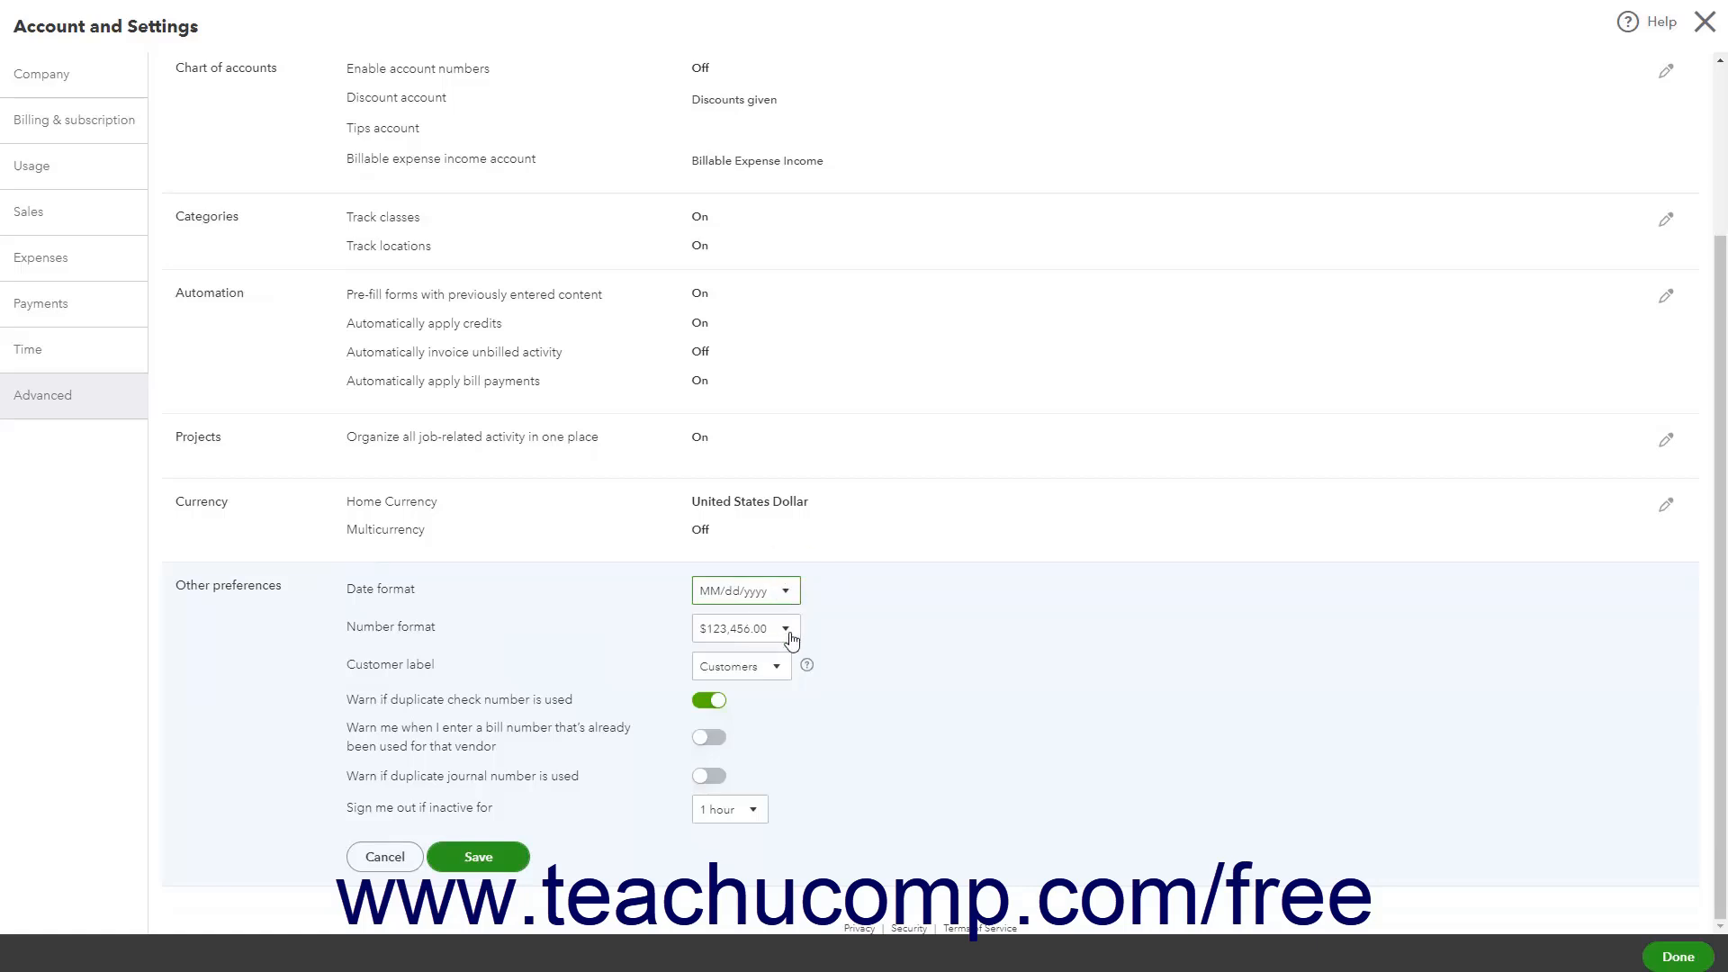
pyautogui.click(786, 630)
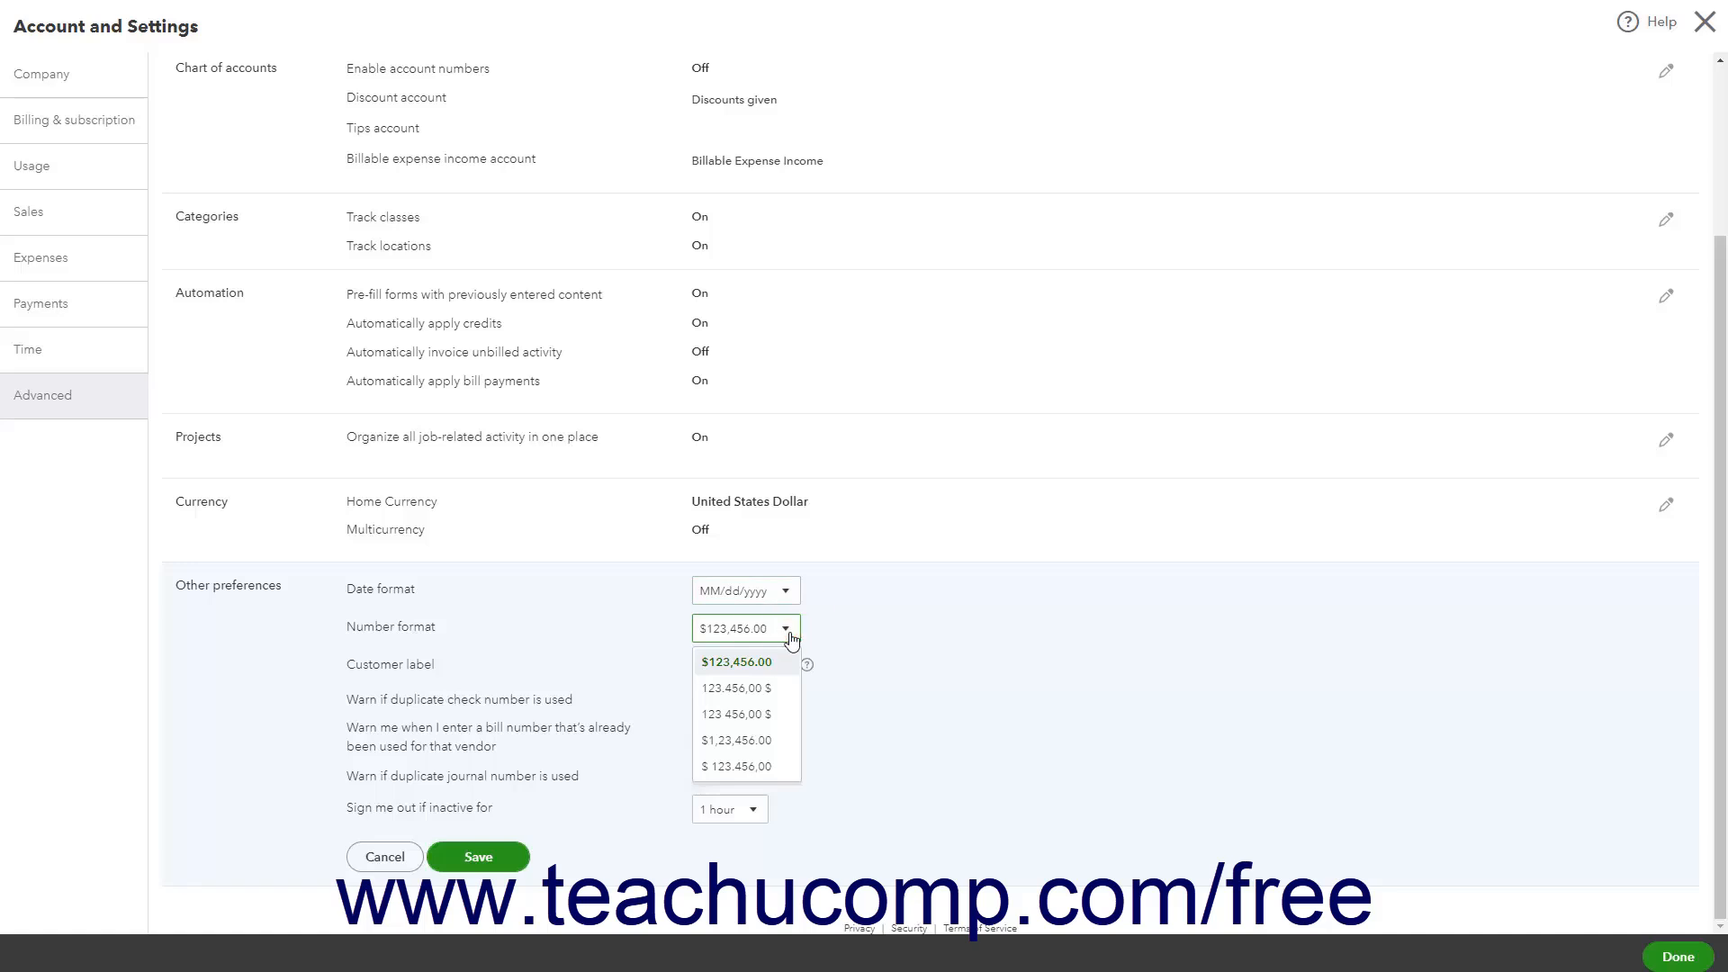
pyautogui.click(791, 638)
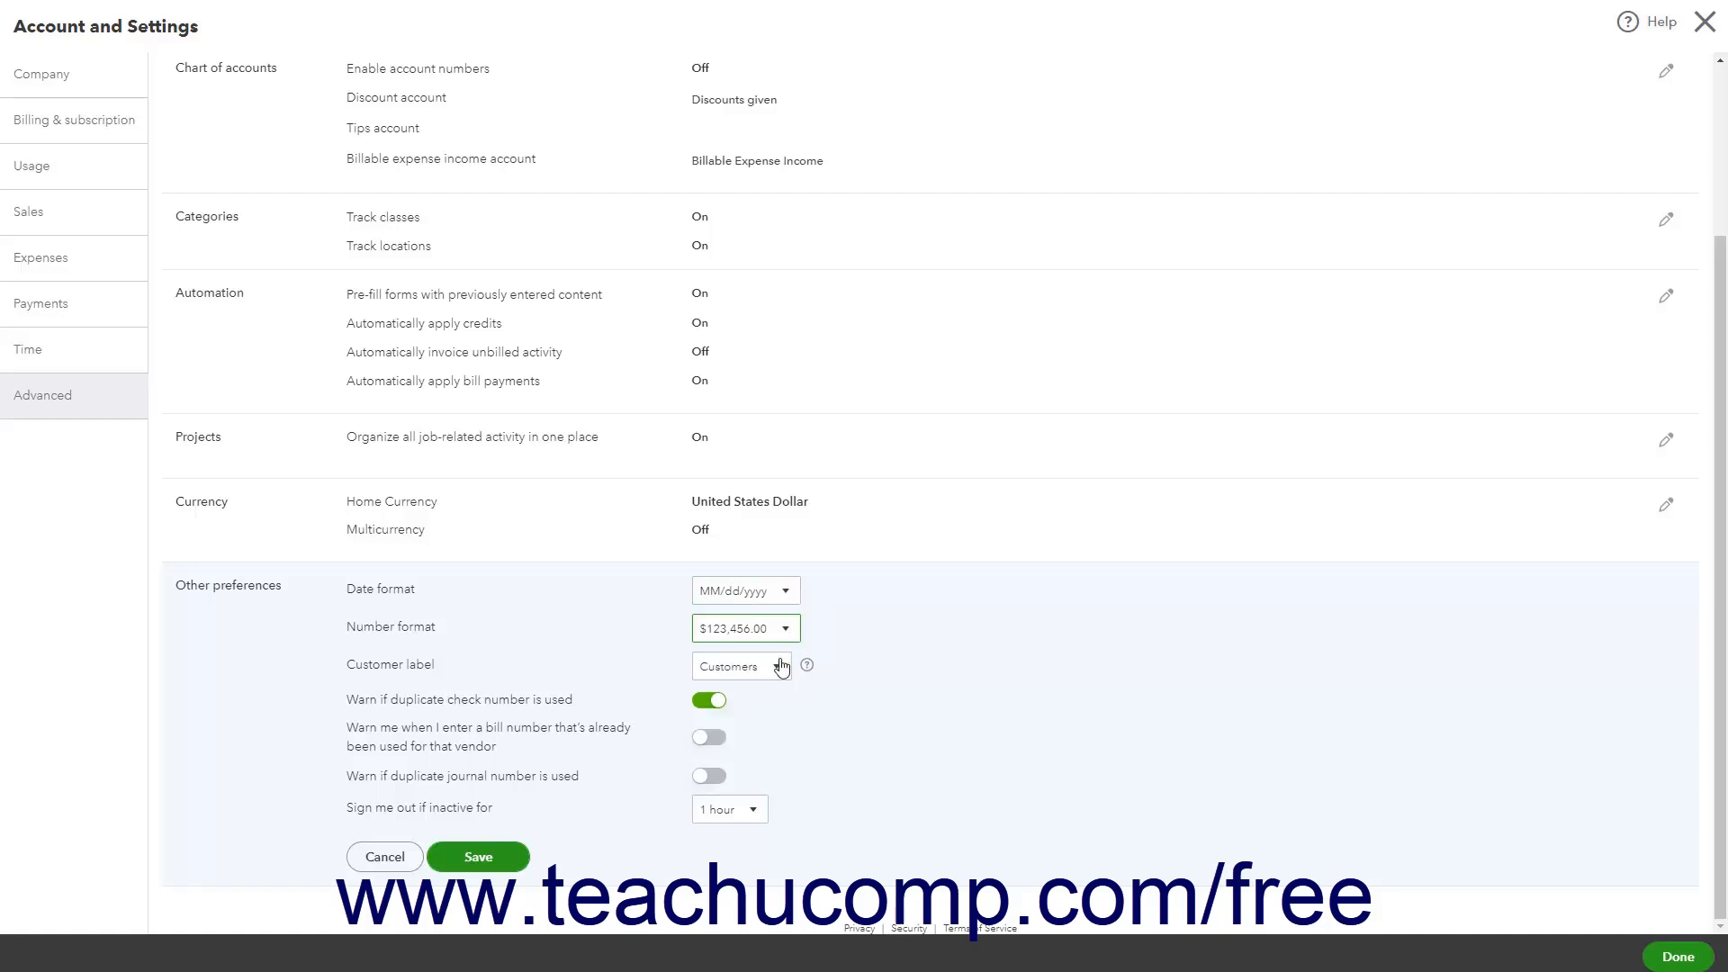
pyautogui.click(779, 667)
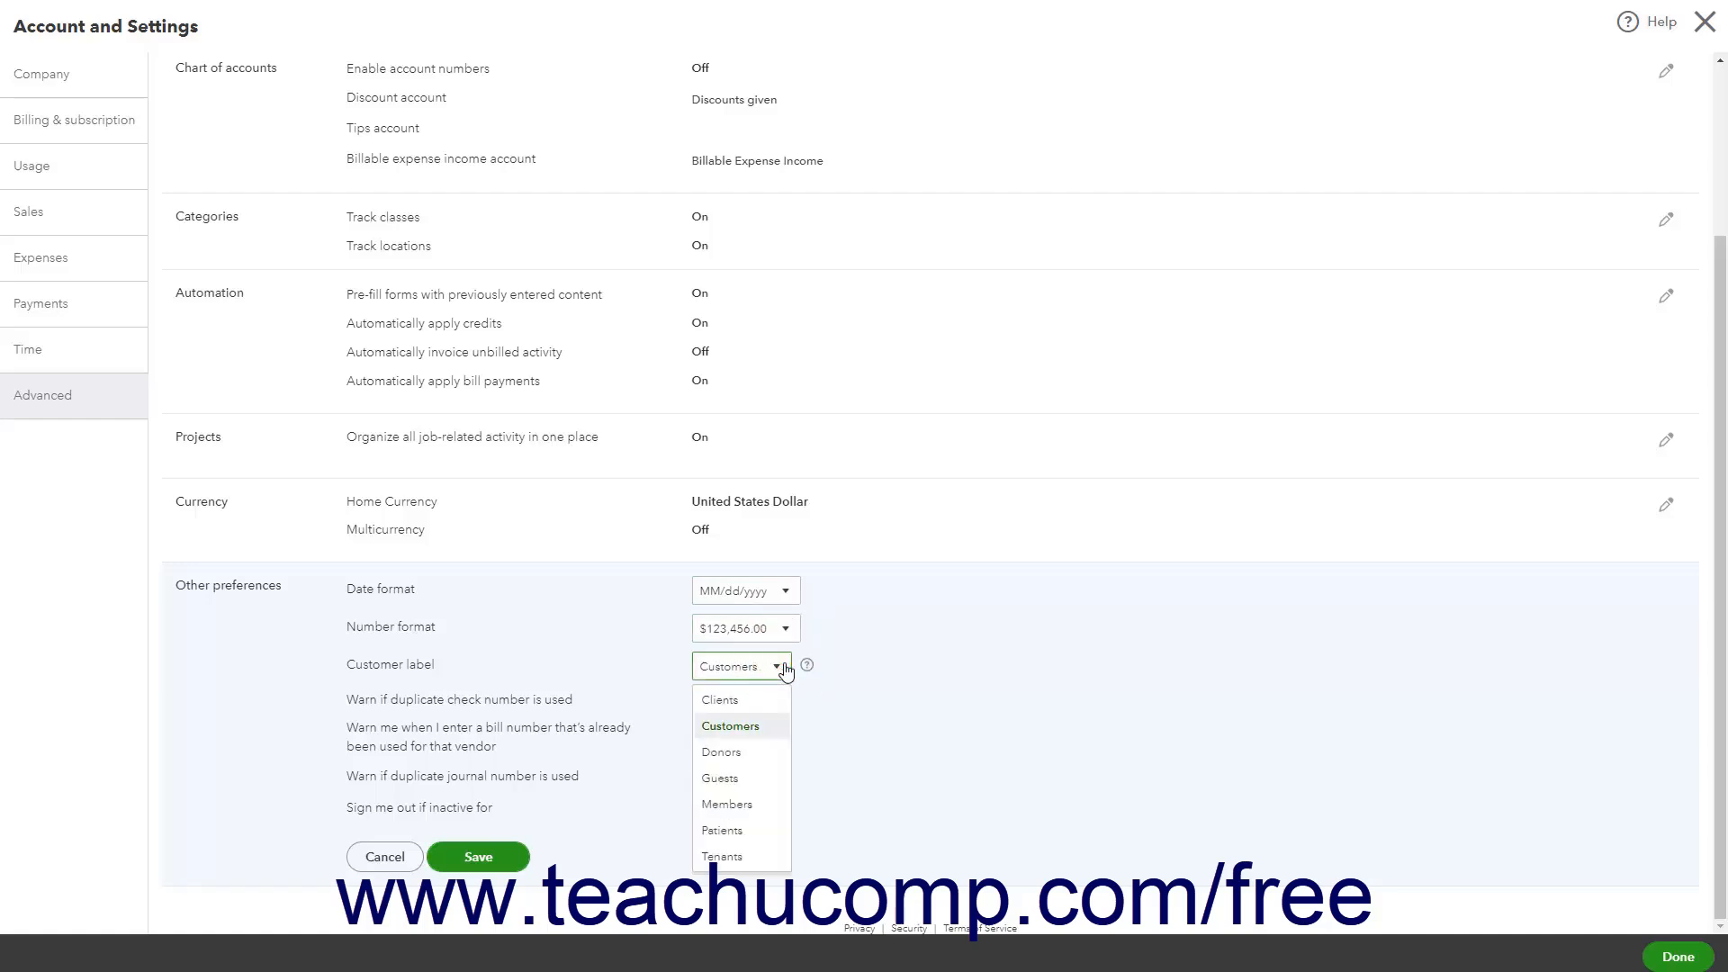
pyautogui.click(785, 668)
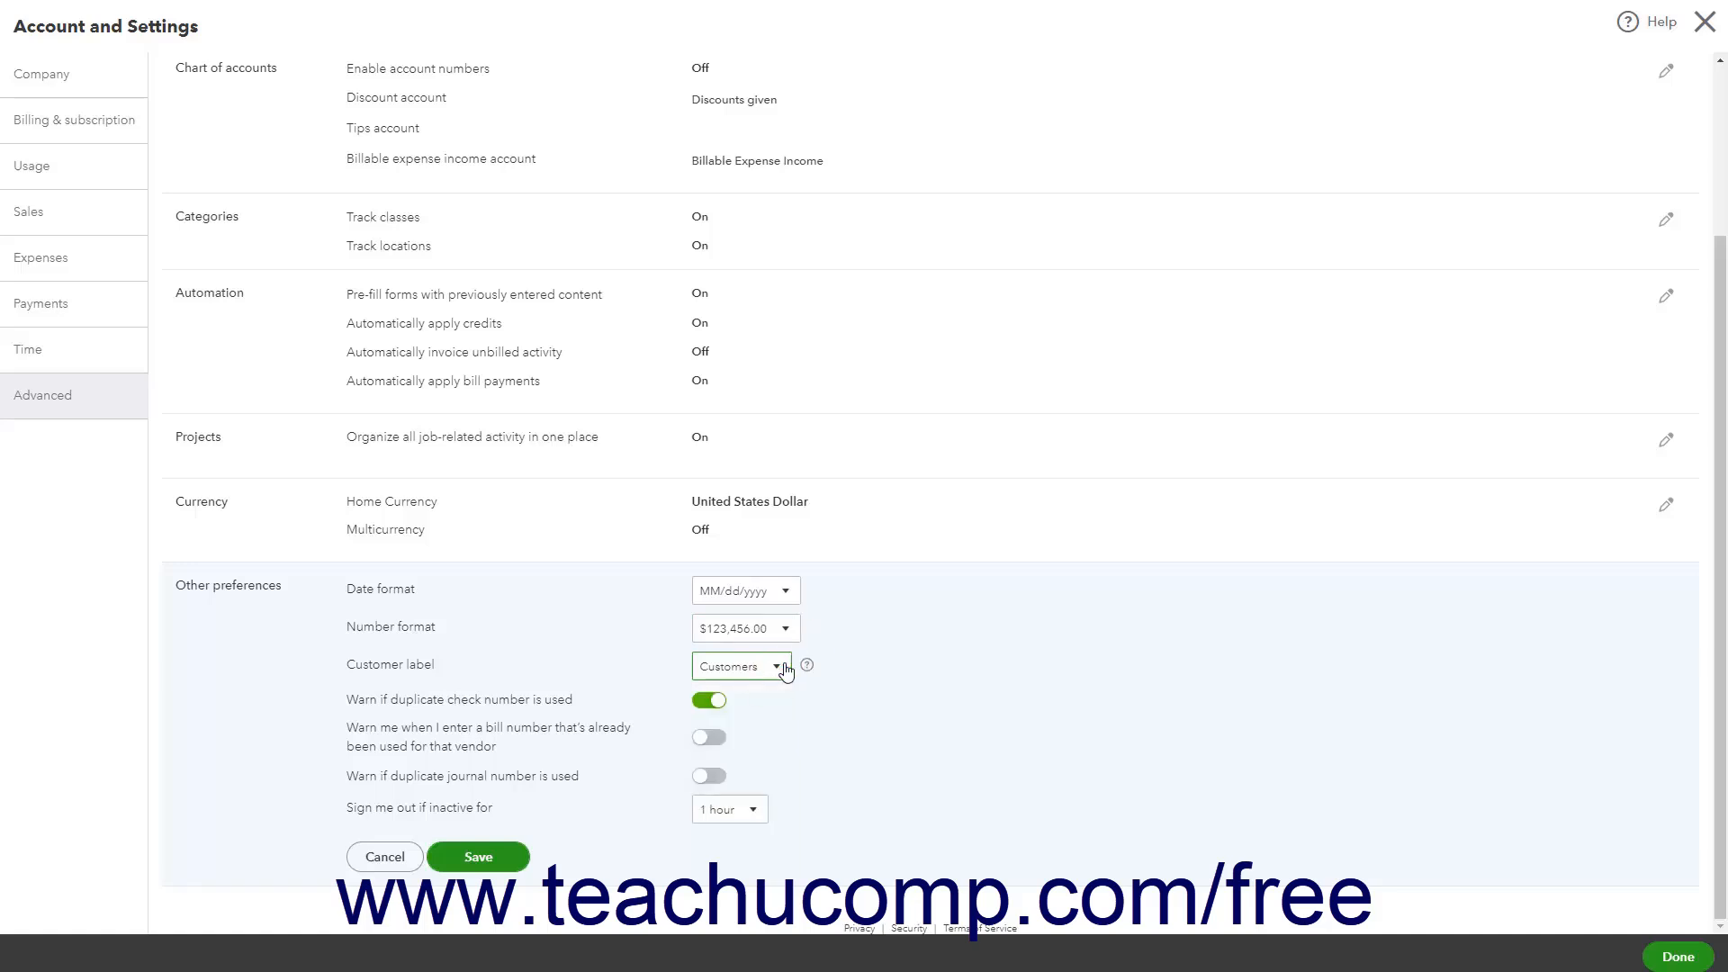
# Try turning on the duplicate bill number and duplicate journal number warnings, view the sign-out options, then cancel
pyautogui.click(712, 743)
pyautogui.click(709, 775)
pyautogui.click(754, 813)
pyautogui.click(754, 812)
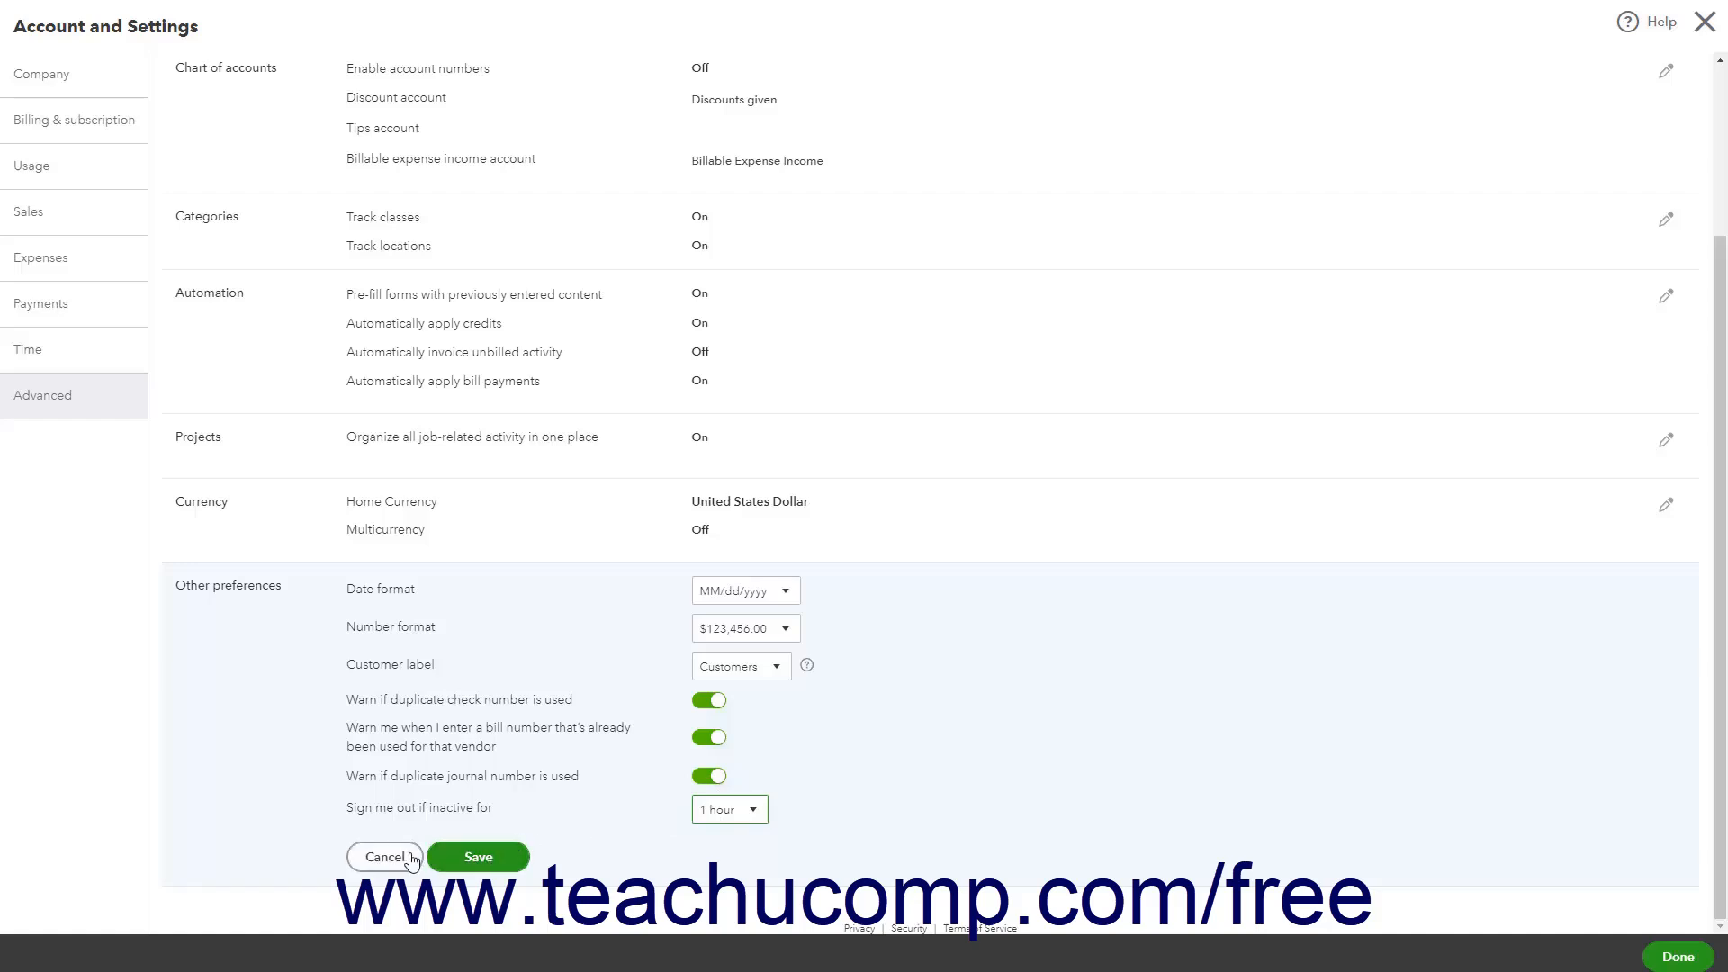
pyautogui.click(507, 858)
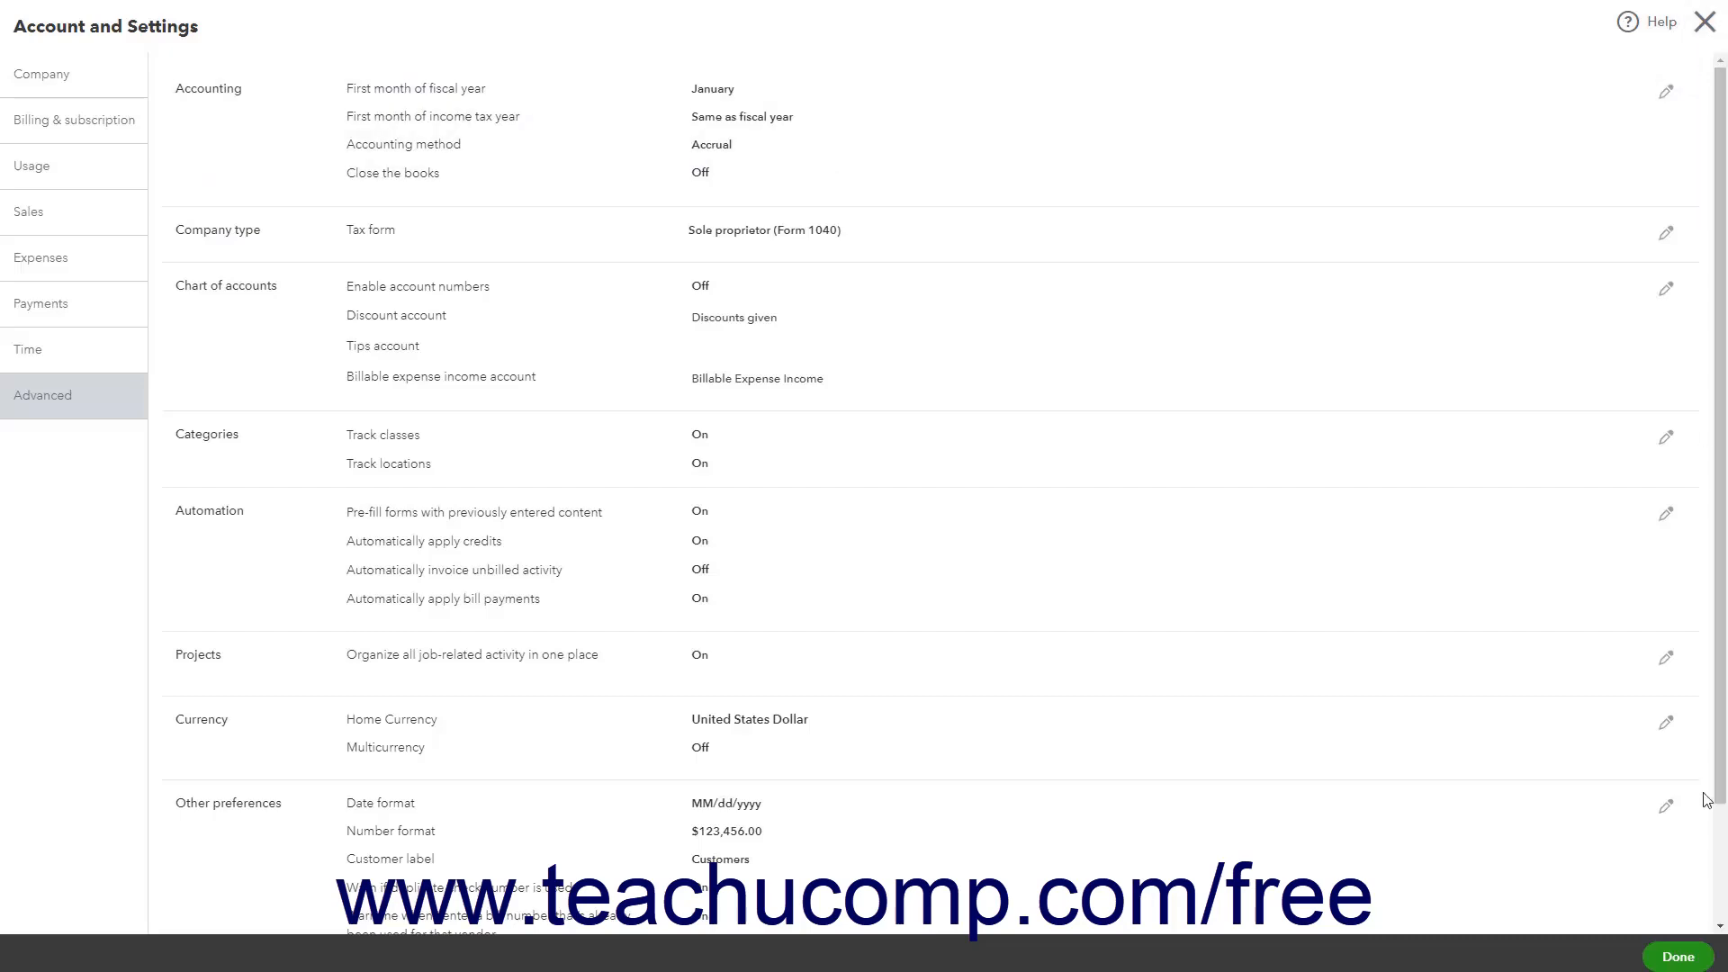
# Close the Account and Settings window
pyautogui.click(1674, 956)
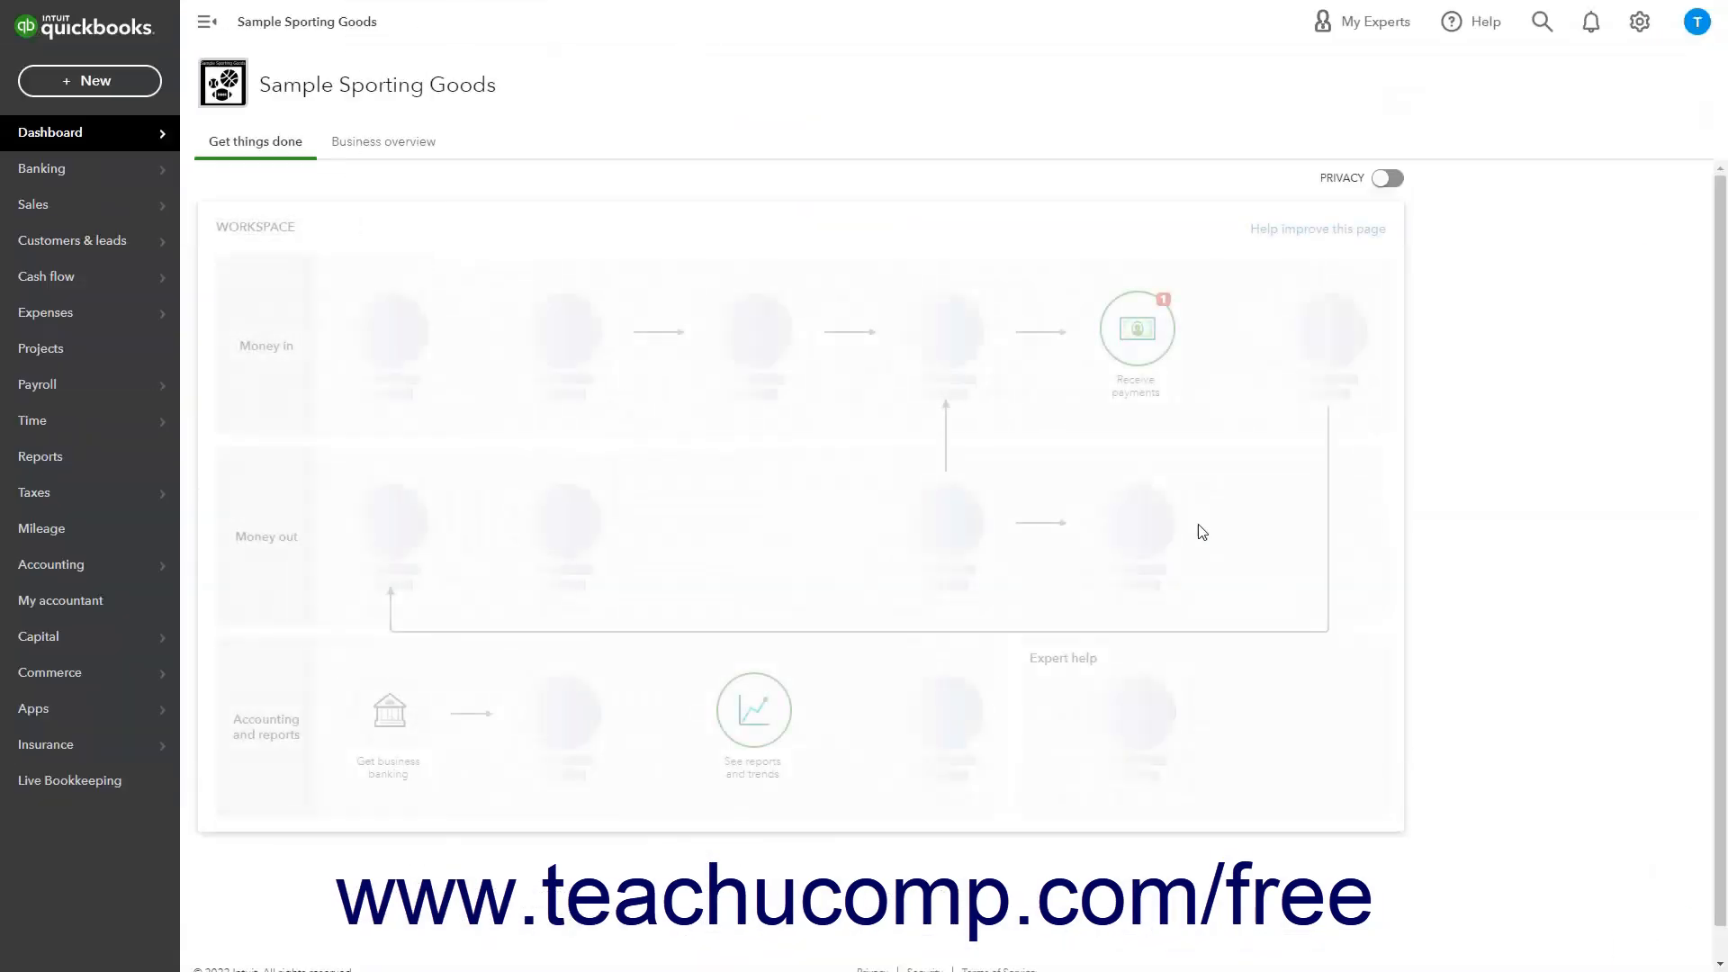